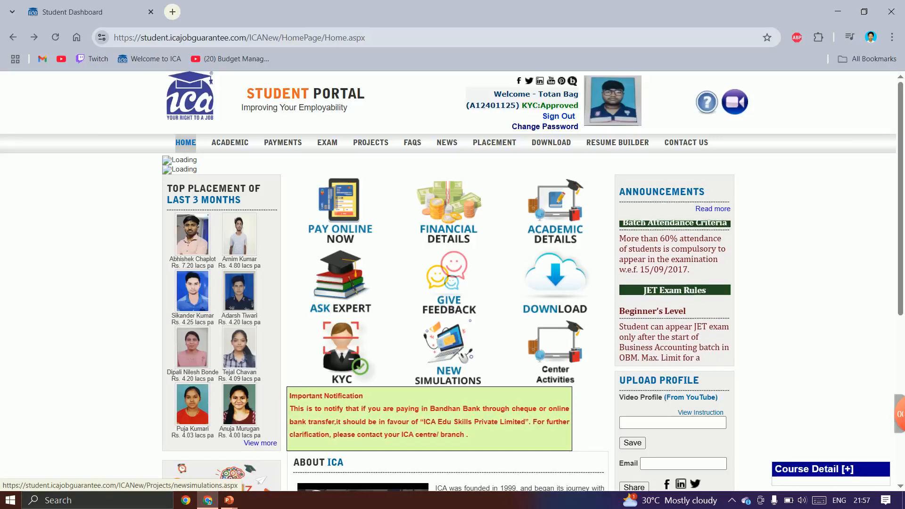
- Open Assignment 9 of the ESIC project in the new simulations
click(448, 353)
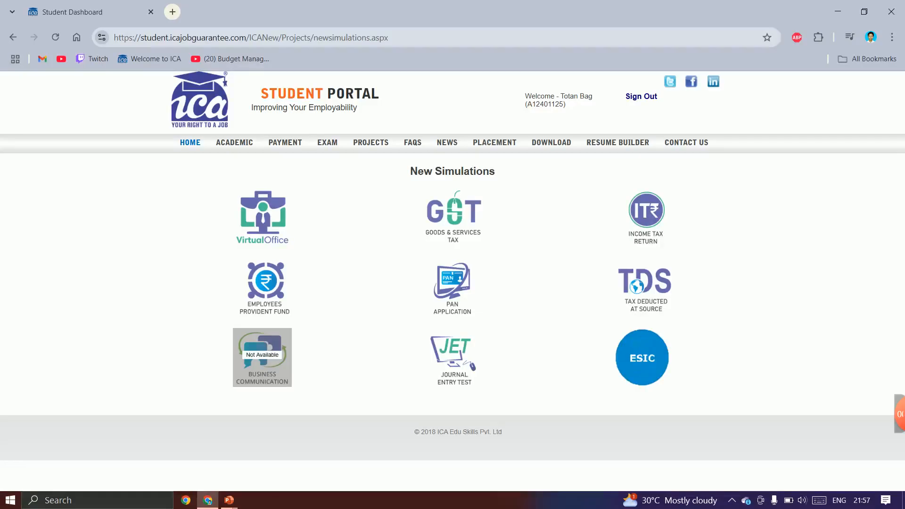
click(642, 358)
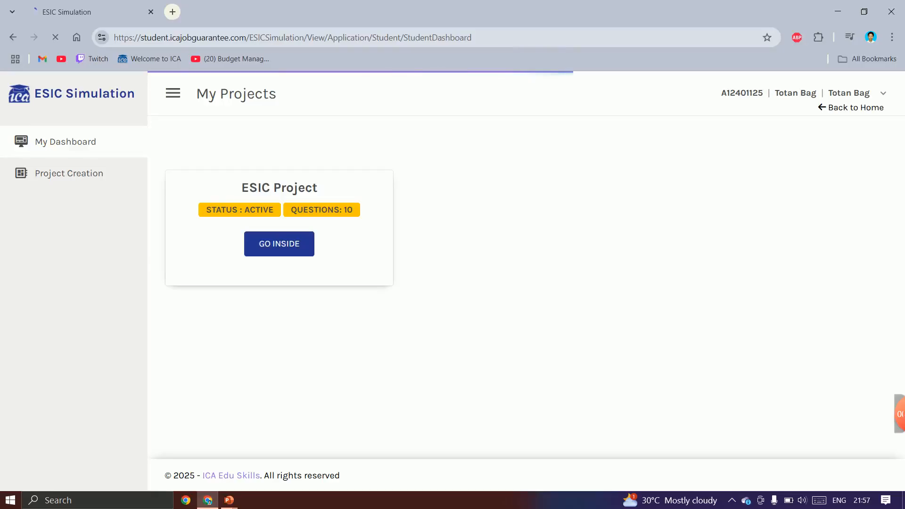
click(279, 244)
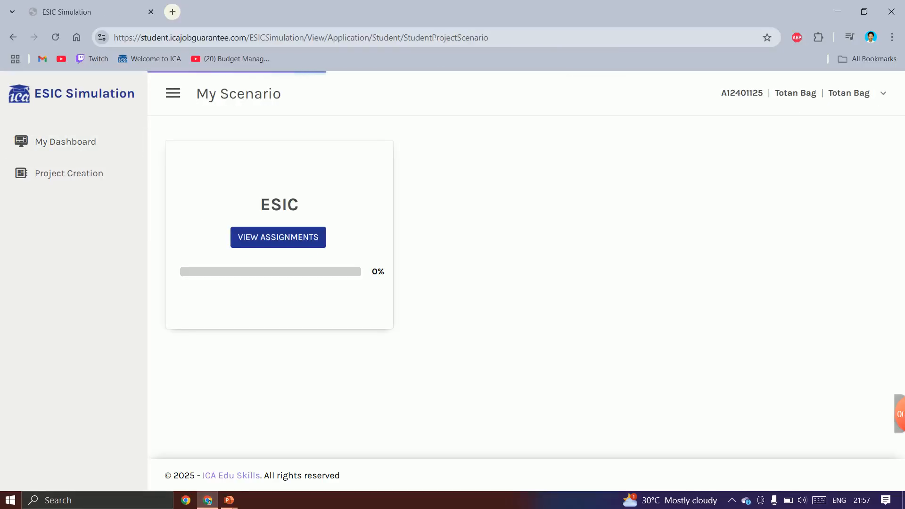
click(278, 237)
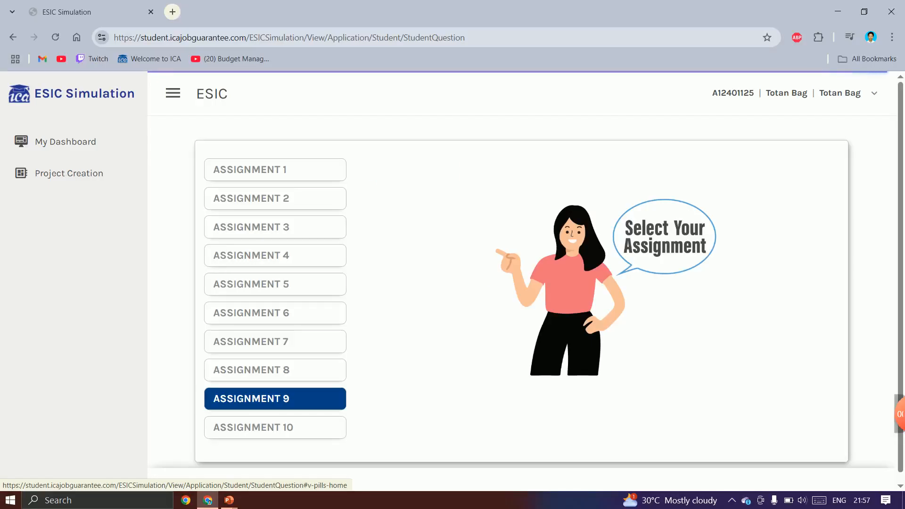
click(275, 399)
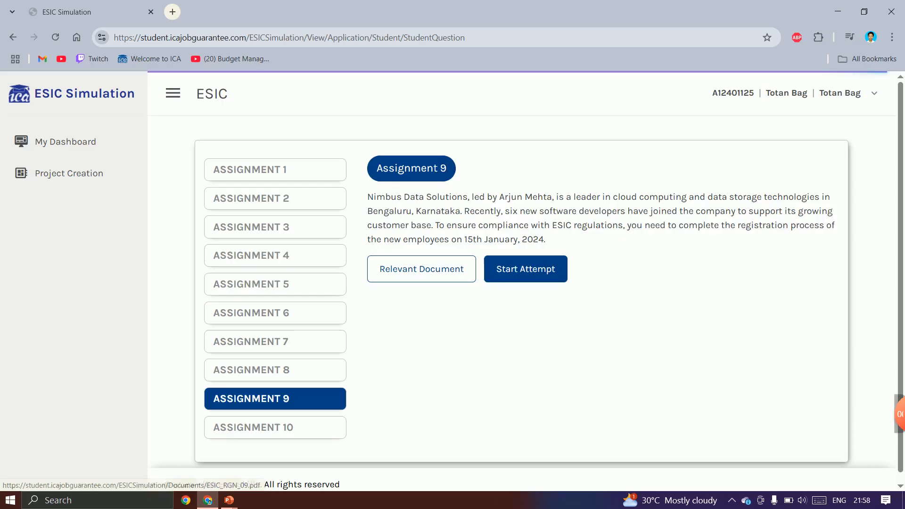
- Review the login, company and employee details in Assignment 9's relevant document
click(421, 269)
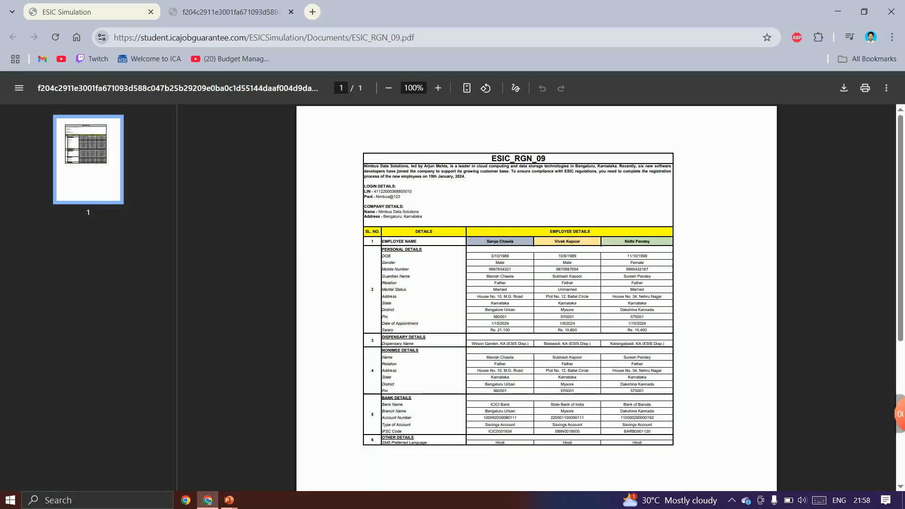
scroll(609, 300, up, 2)
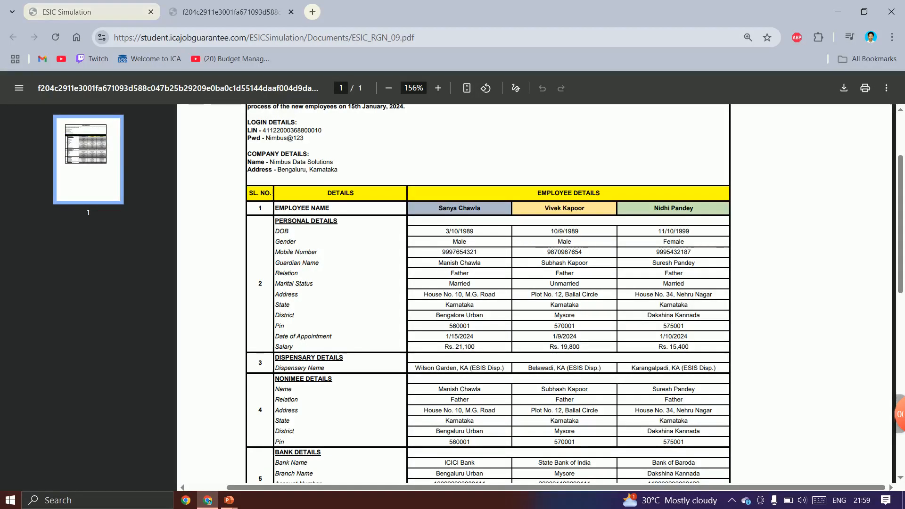
key(ctrl+Tab)
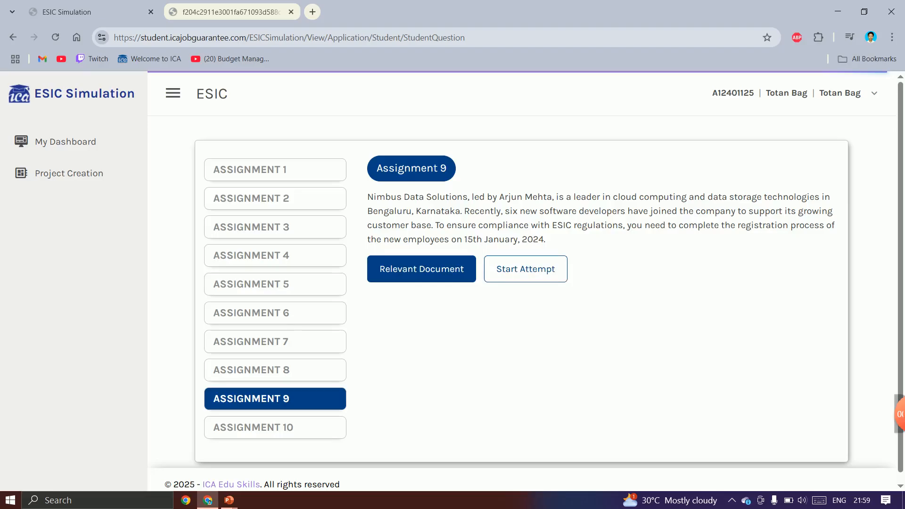
- Start the Assignment 9 attempt and fill the login's Username/LIN field with the LIN copied from the assignment document
click(525, 269)
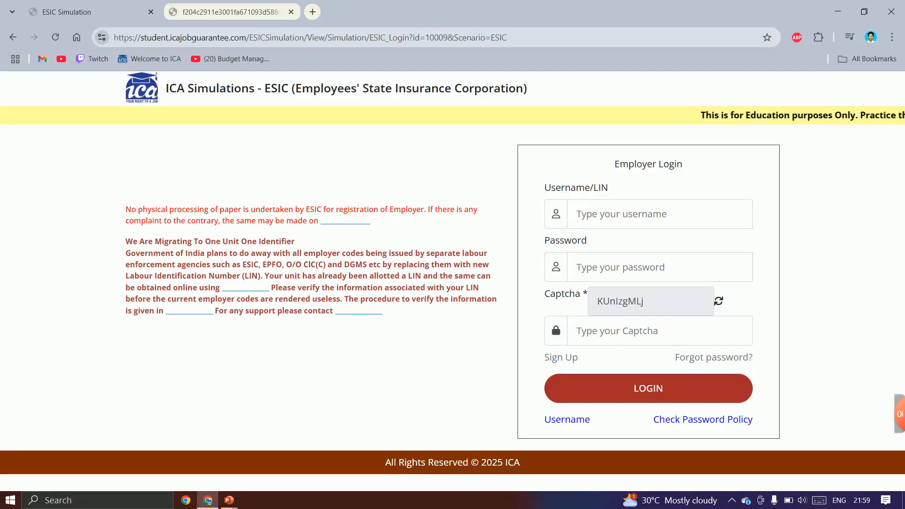
key(ctrl+Tab)
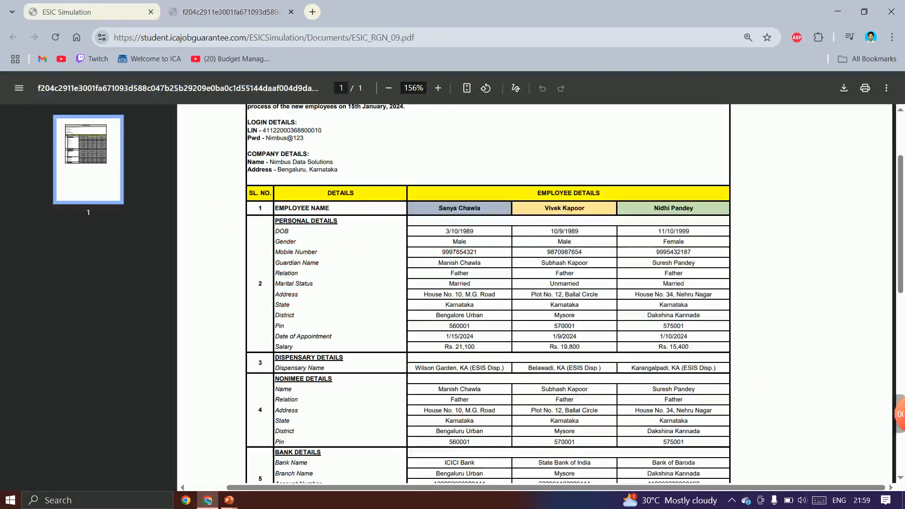
scroll(536, 293, up, 2)
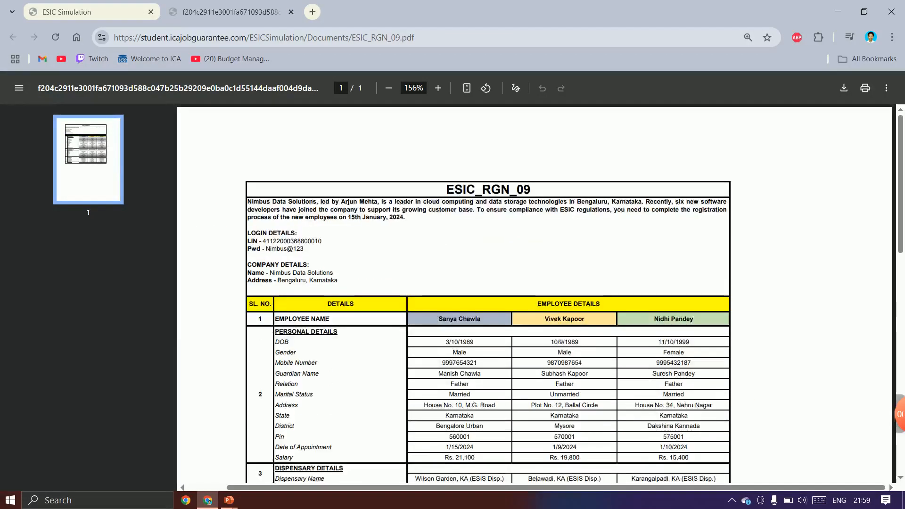
scroll(315, 236, up, 3)
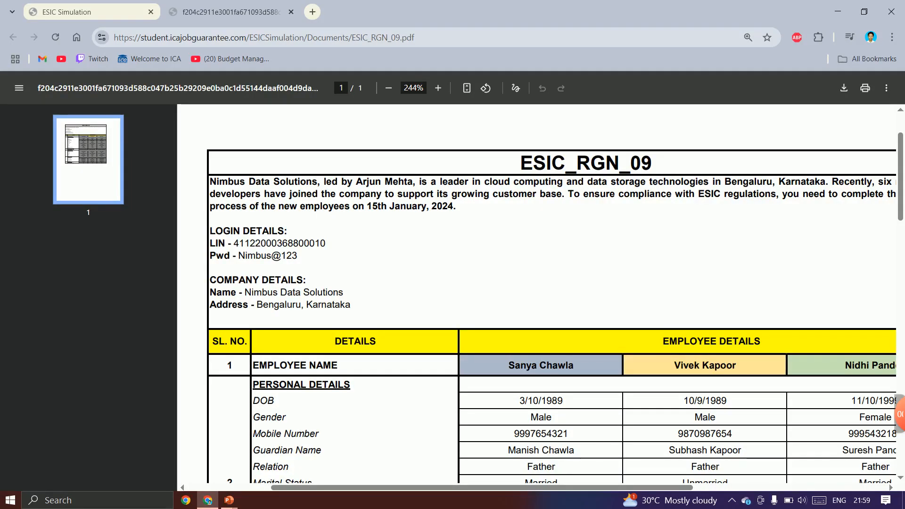
double_click(280, 244)
key(ctrl+c)
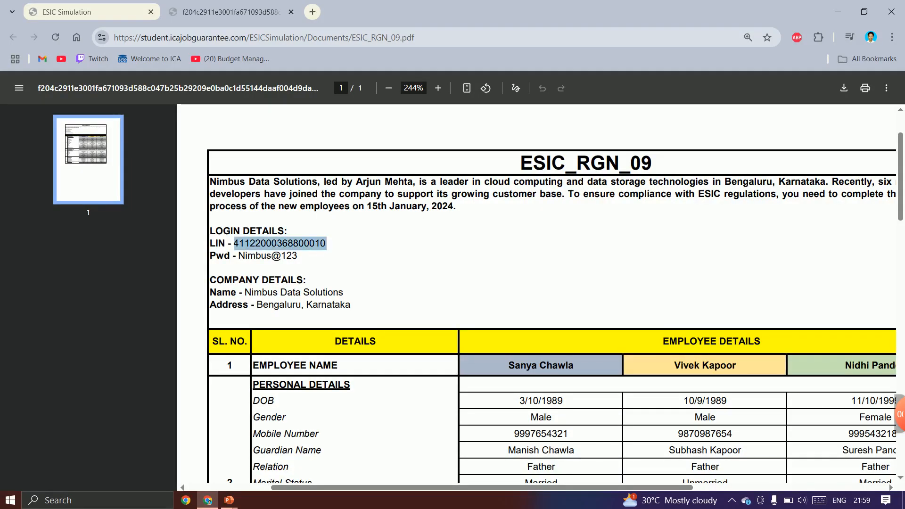
key(alt+Tab)
key(alt+Tab)
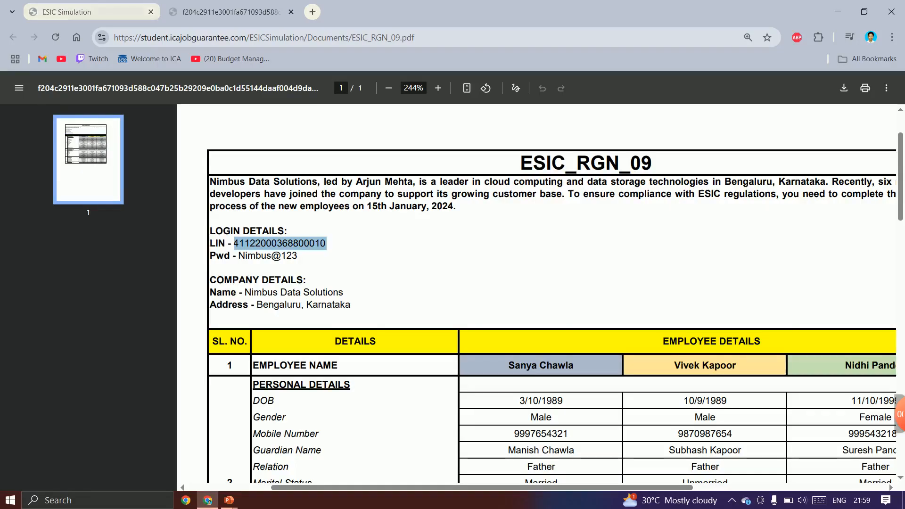
click(112, 12)
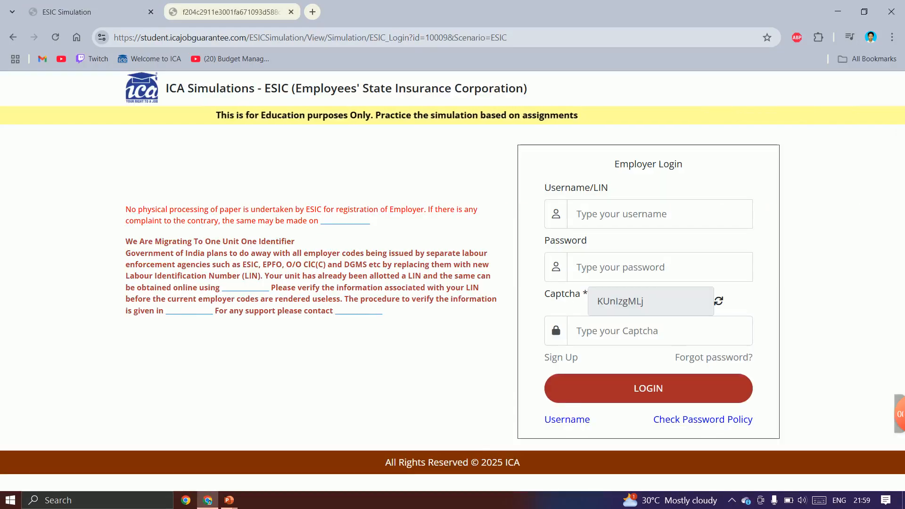
click(660, 214)
key(ctrl+v)
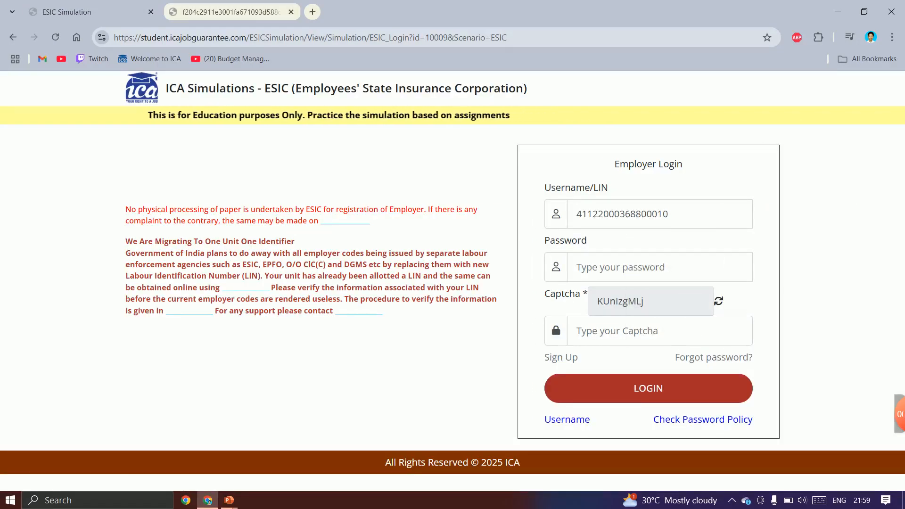
- Copy the account password from the assignment document into the employer login's password field
click(231, 13)
drag(297, 255, 239, 255)
key(ctrl+c)
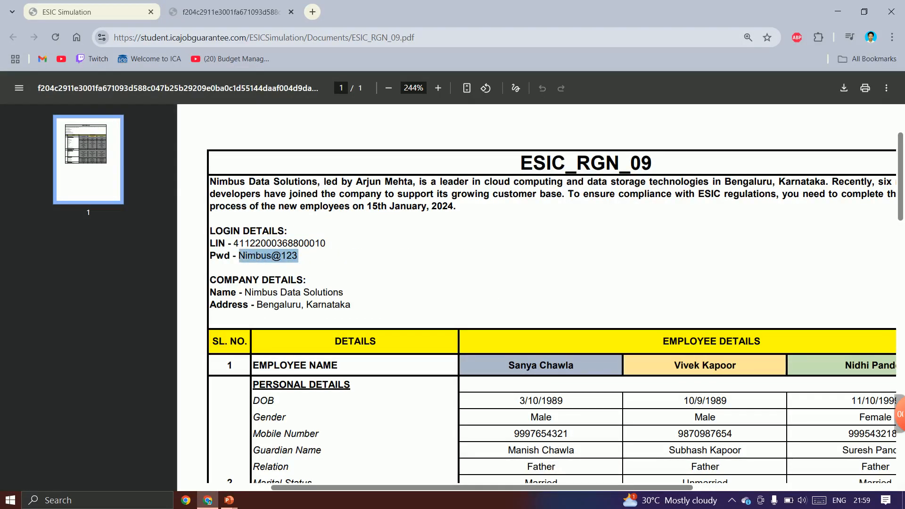
click(231, 12)
click(660, 267)
key(ctrl+v)
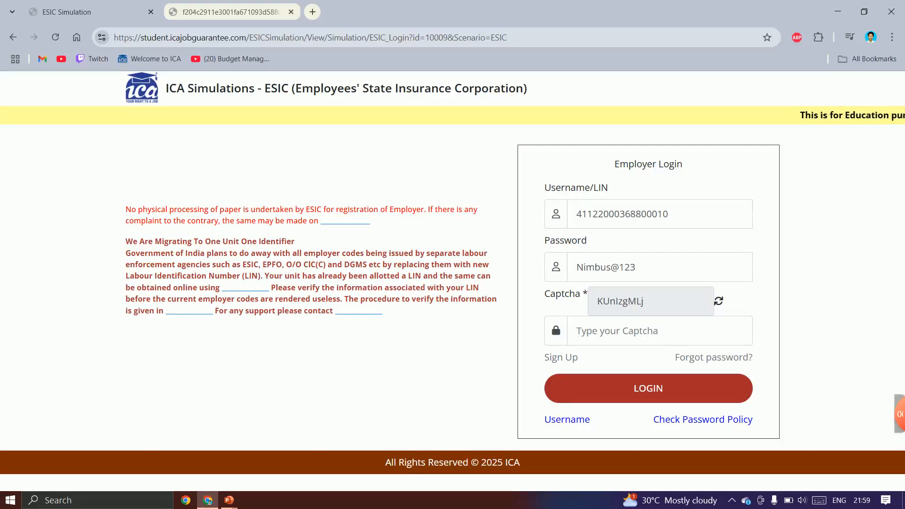
- Enter the displayed captcha code and log in to the employer account
double_click(620, 301)
key(ctrl+c)
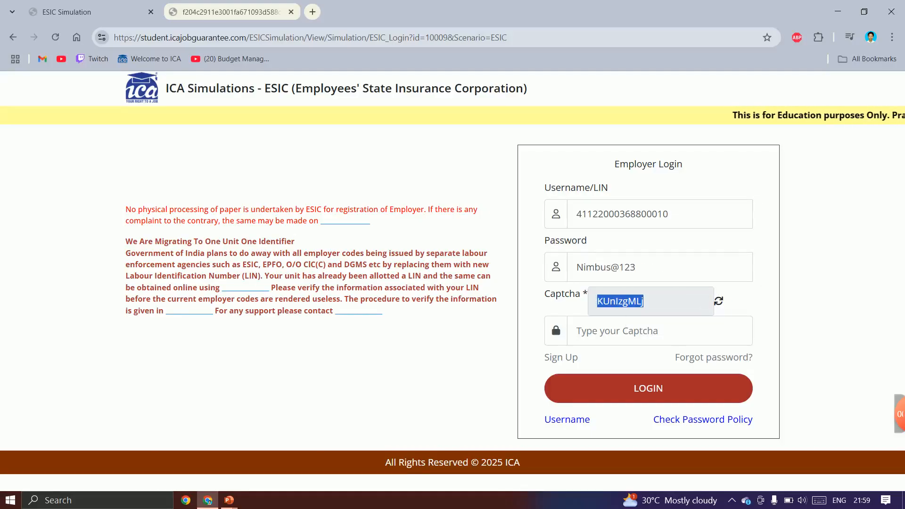
click(660, 331)
key(ctrl+v)
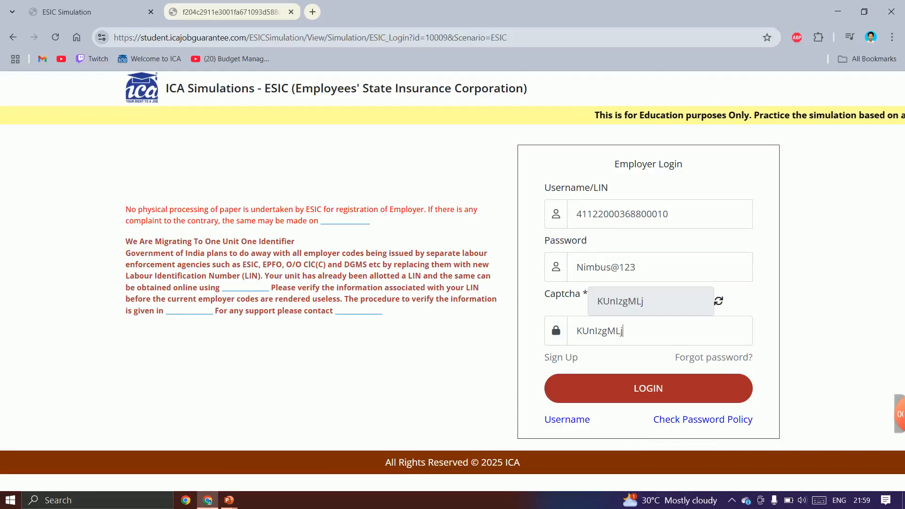
key(Return)
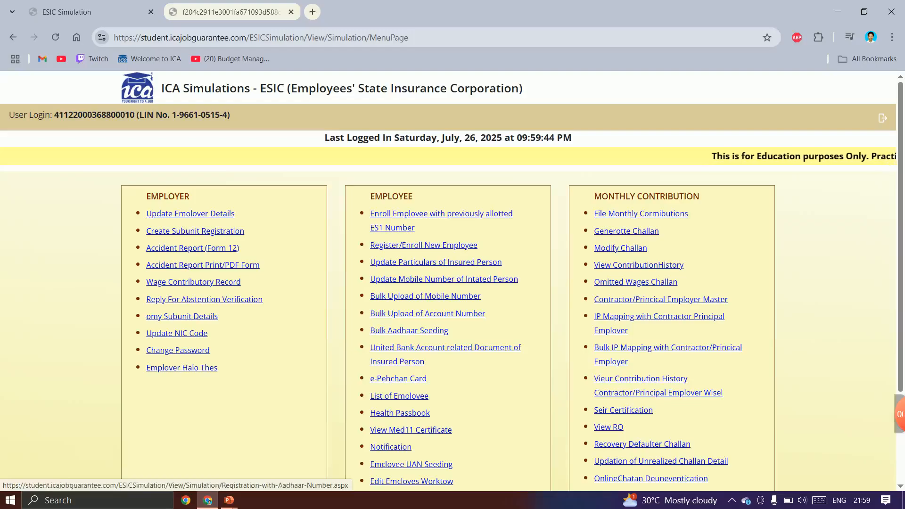
- Begin registering a new employee without an Aadhaar number and accept the notice about earlier insurance numbers
click(424, 245)
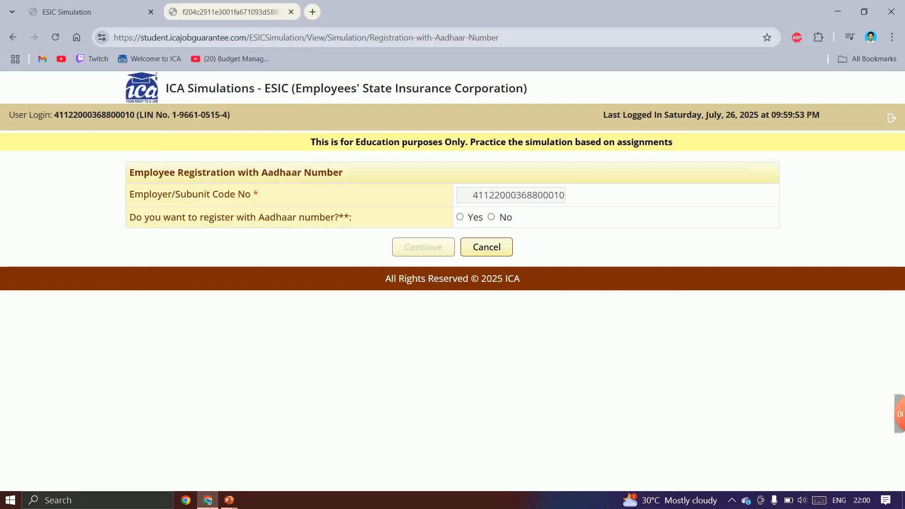
click(492, 217)
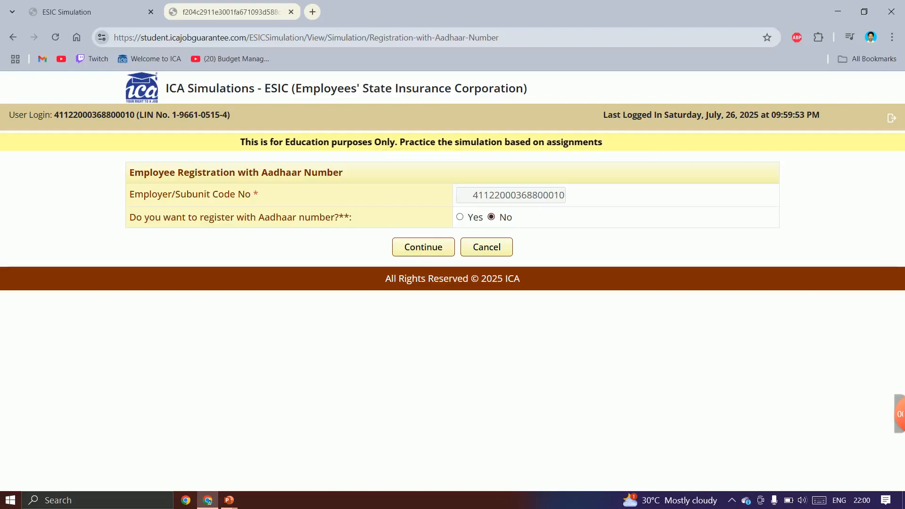
click(424, 247)
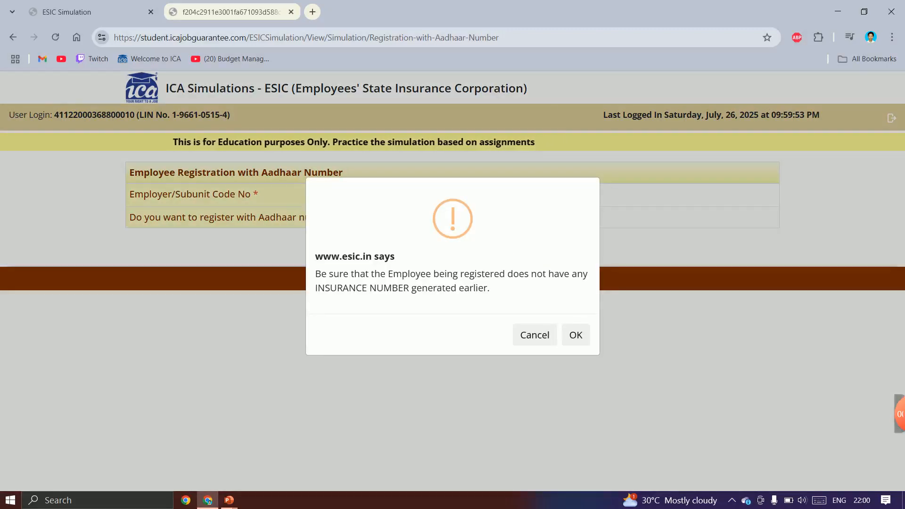
click(575, 335)
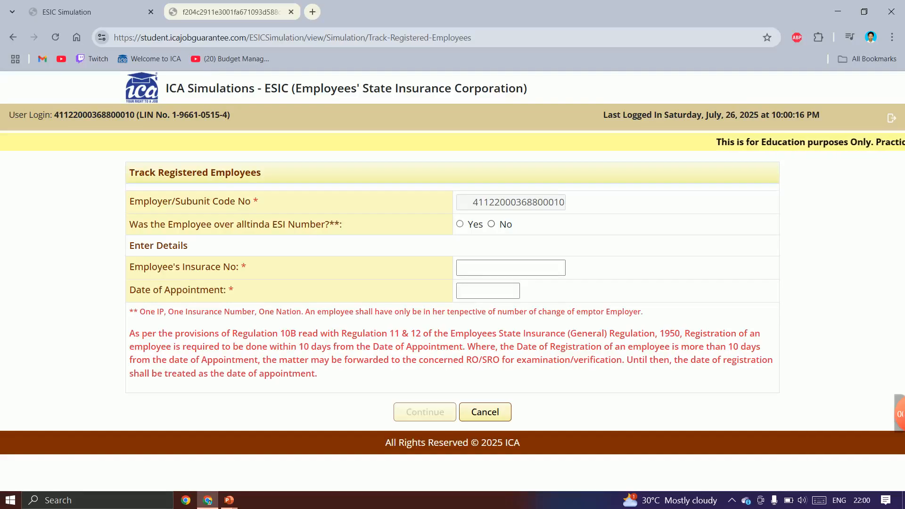
- Answer No to a previously allotted ESI number, then validate the first listed employee's mobile number from the document and continue to the registration form
click(491, 224)
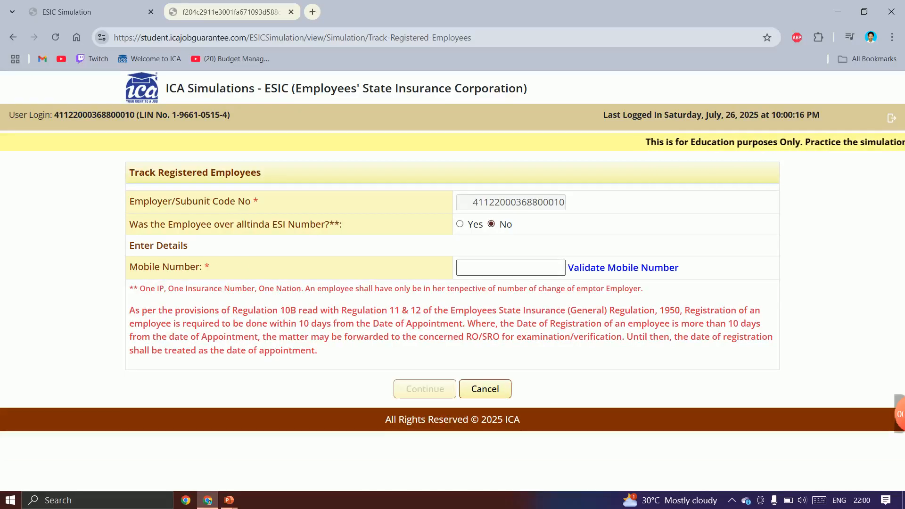
click(512, 268)
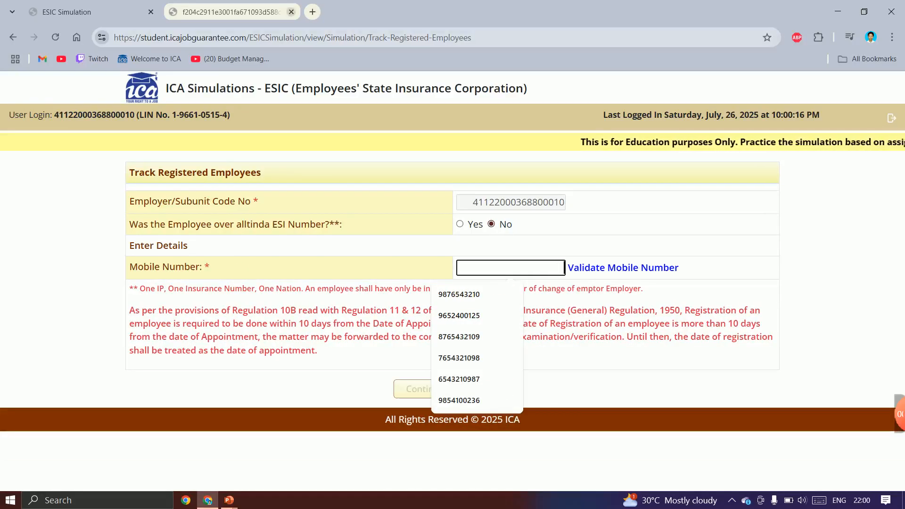
key(ctrl+Tab)
scroll(538, 292, down, 1)
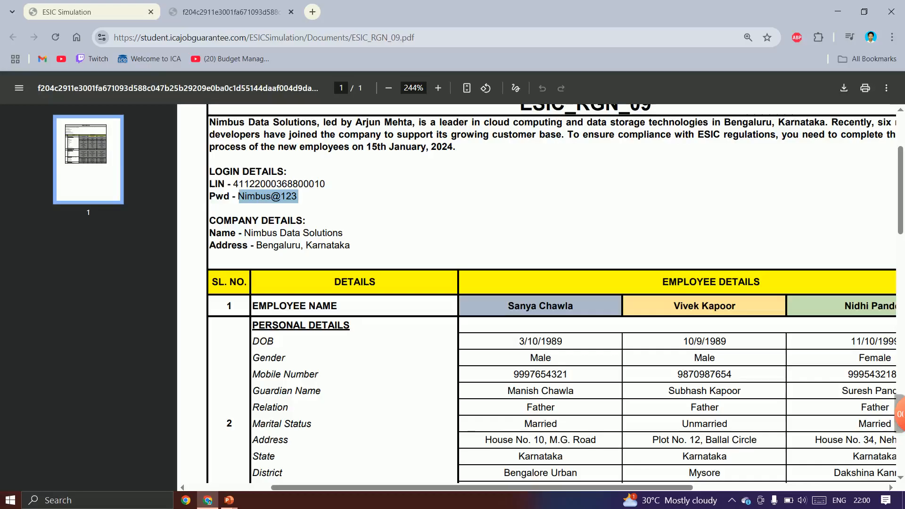
double_click(540, 375)
key(ctrl+c)
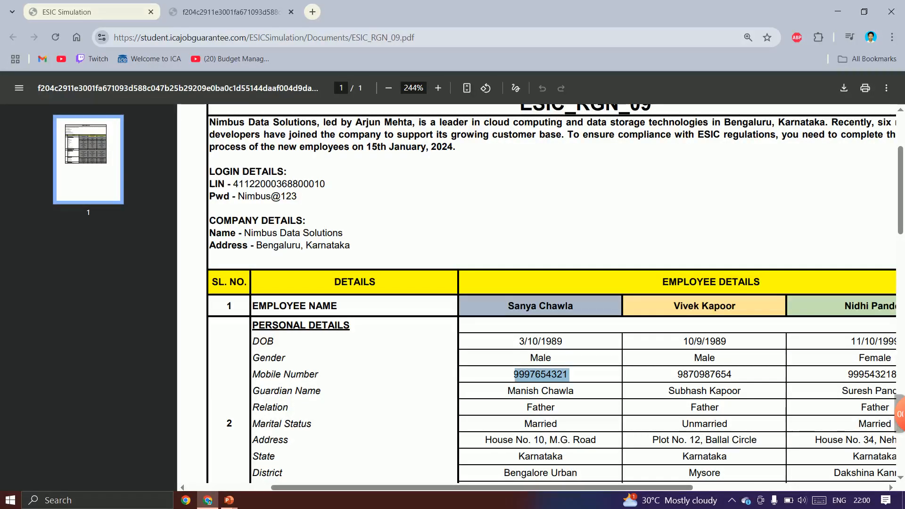
click(231, 12)
click(511, 267)
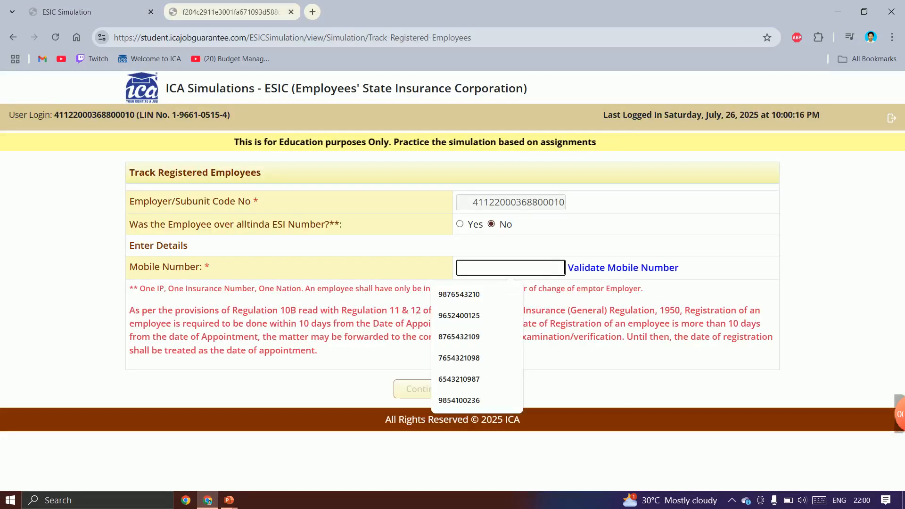
key(ctrl+v)
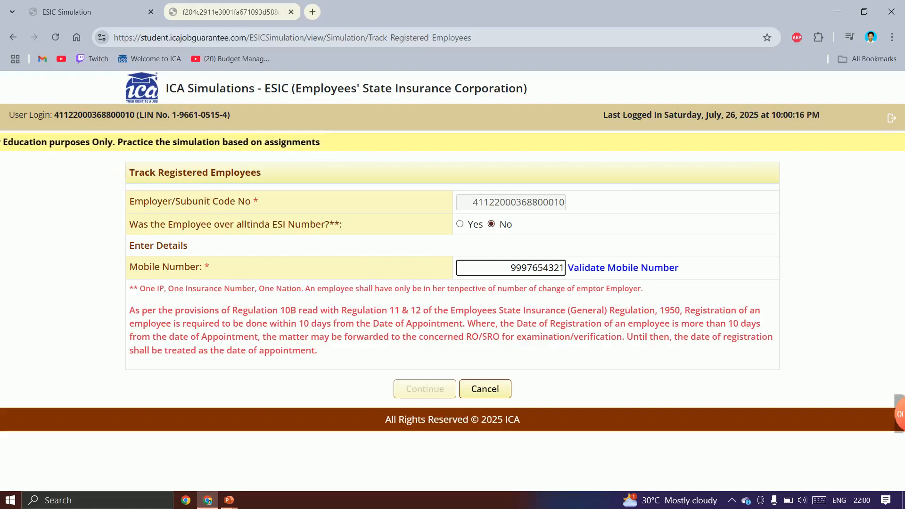
click(623, 268)
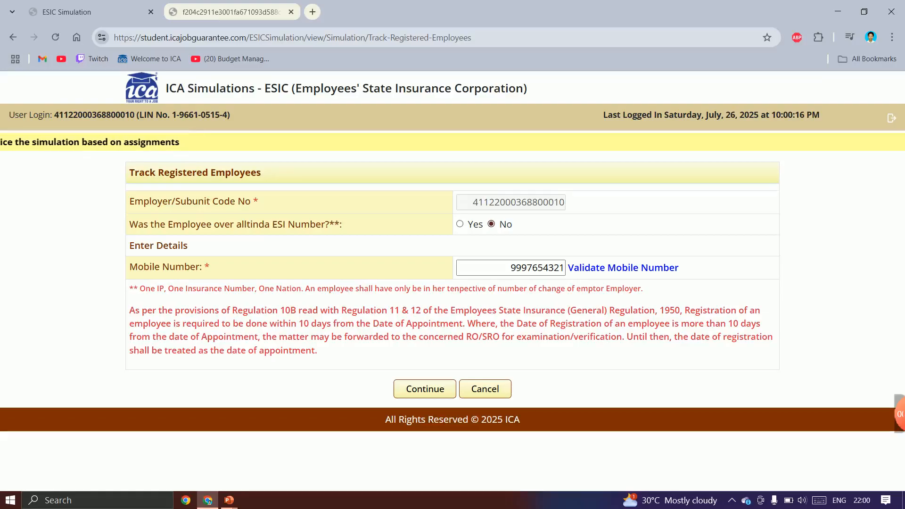
click(425, 389)
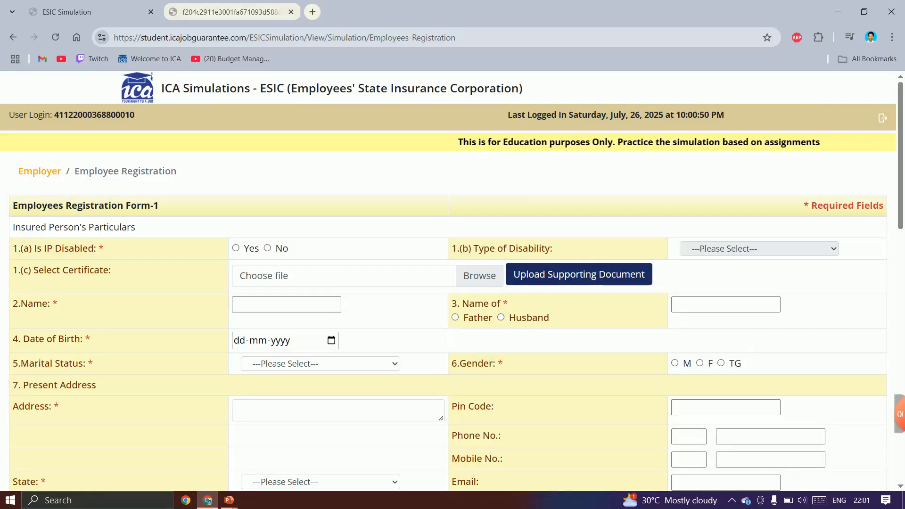
- Check the first employee's personal details in the assignment document, then return to the registration form
key(ctrl+Tab)
scroll(537, 292, down, 2)
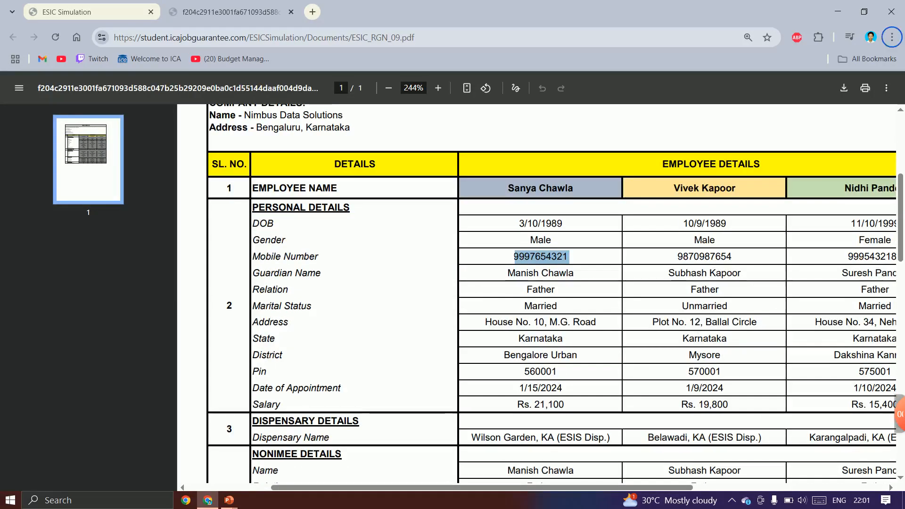
key(ctrl+Tab)
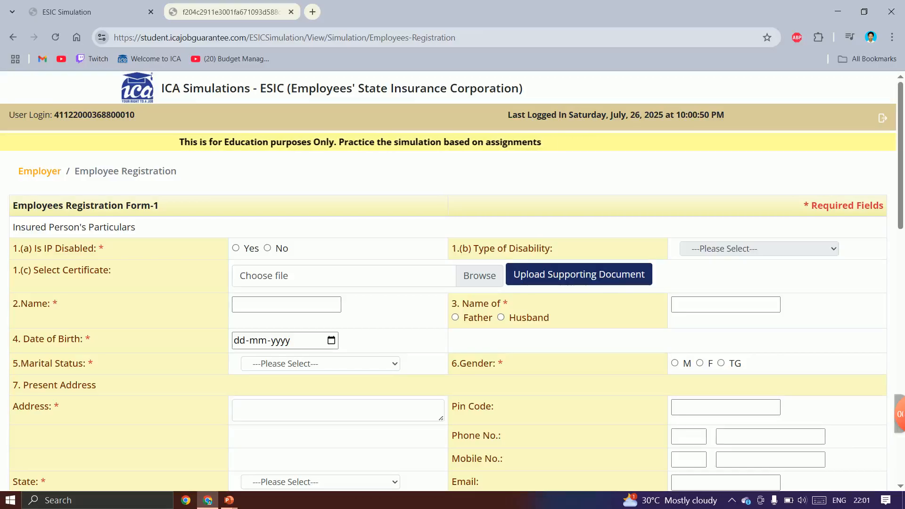
- Mark the insured person as not disabled and fill in the first employee's name from the assignment document
scroll(448, 283, down, 1)
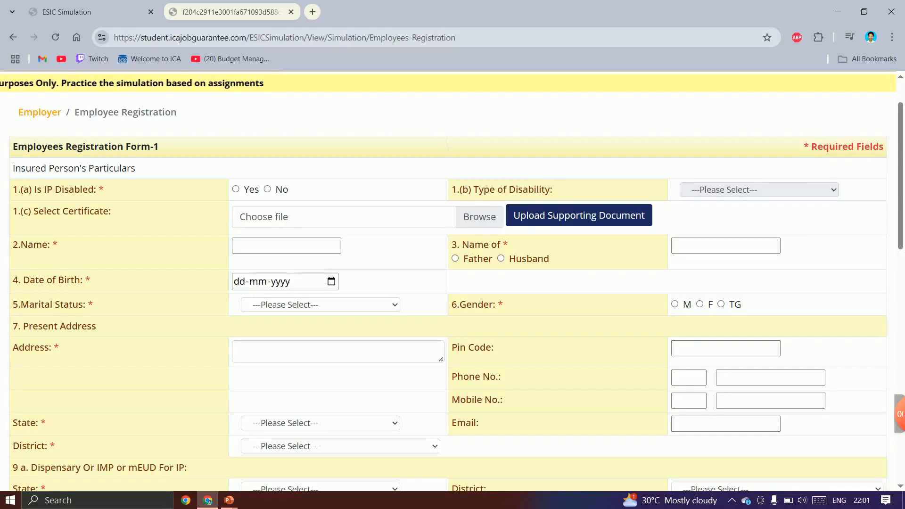
scroll(452, 282, up, 2)
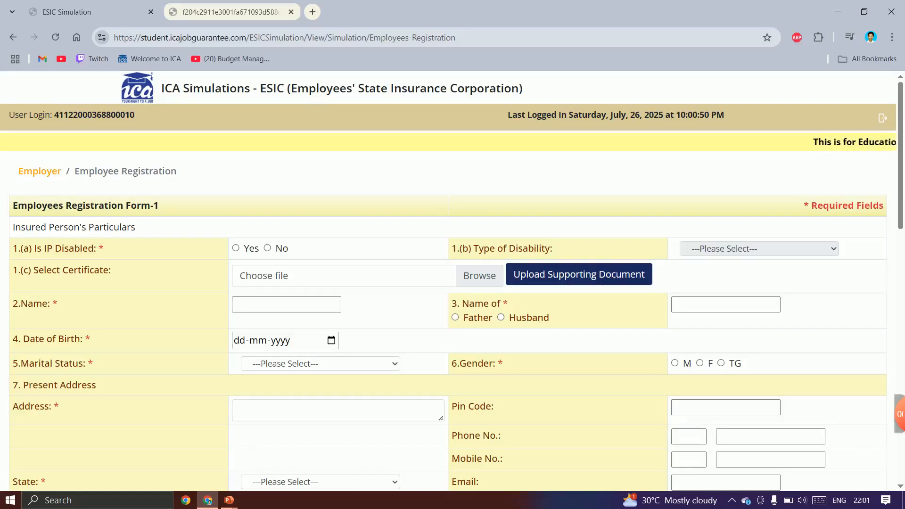
click(286, 305)
click(287, 305)
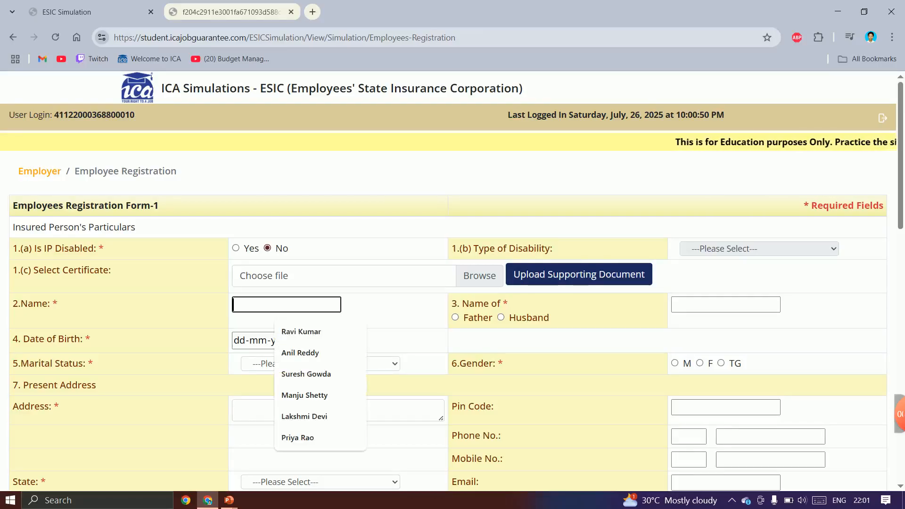
key(ctrl+Tab)
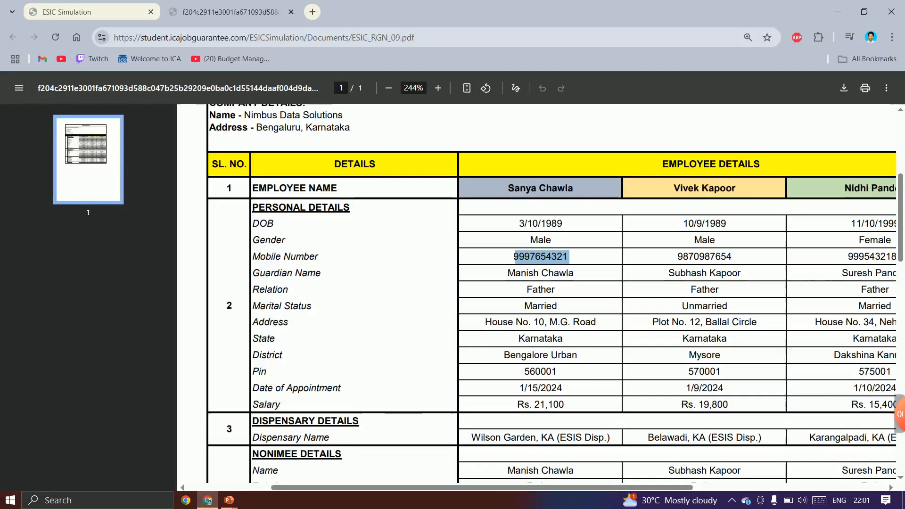
drag(508, 189, 576, 189)
key(ctrl+c)
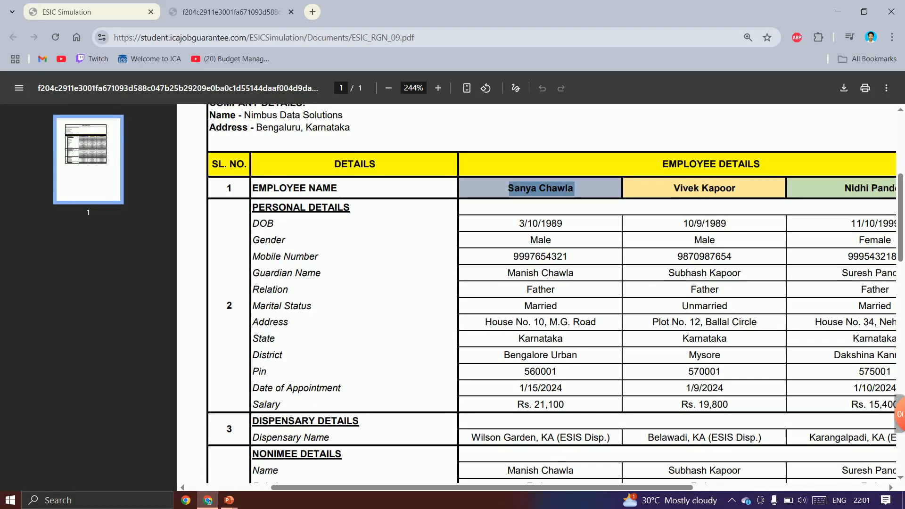
key(ctrl+Tab)
key(ctrl+v)
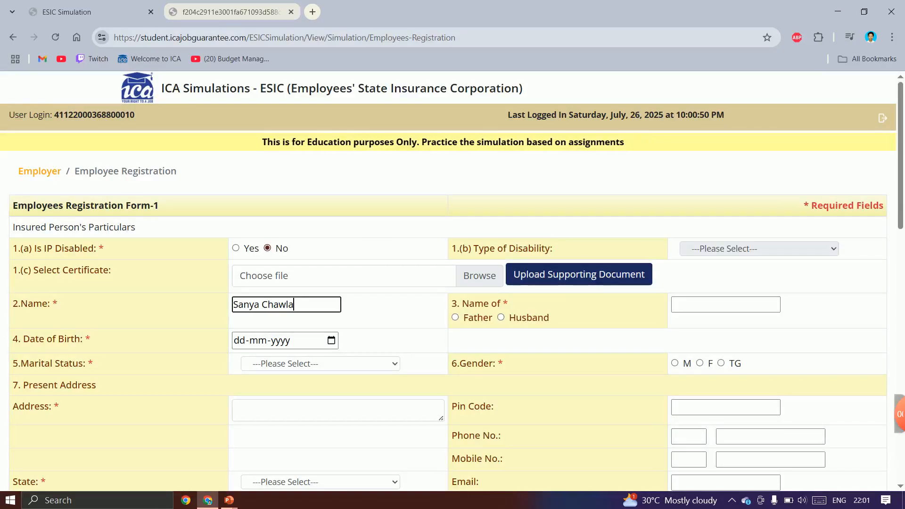
- Look up the first employee's date of birth in the assignment document and enter it in the registration form
key(ctrl+Tab)
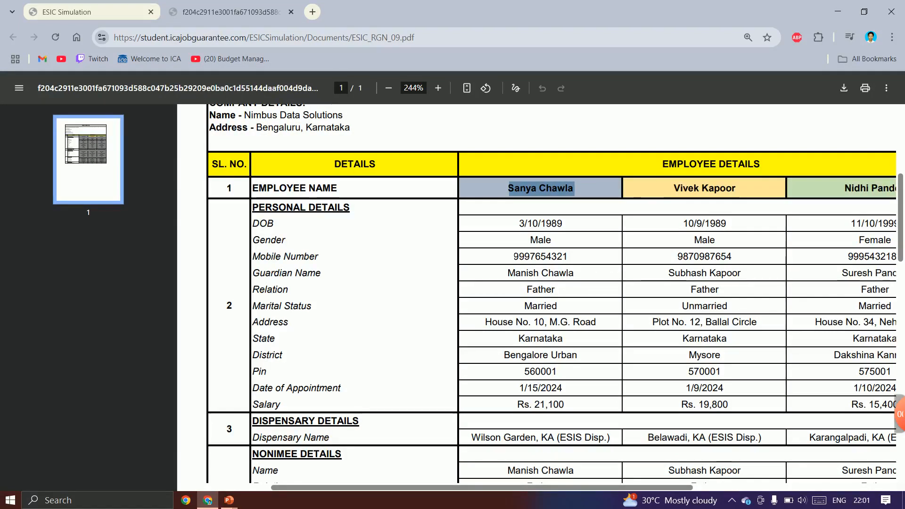
click(508, 272)
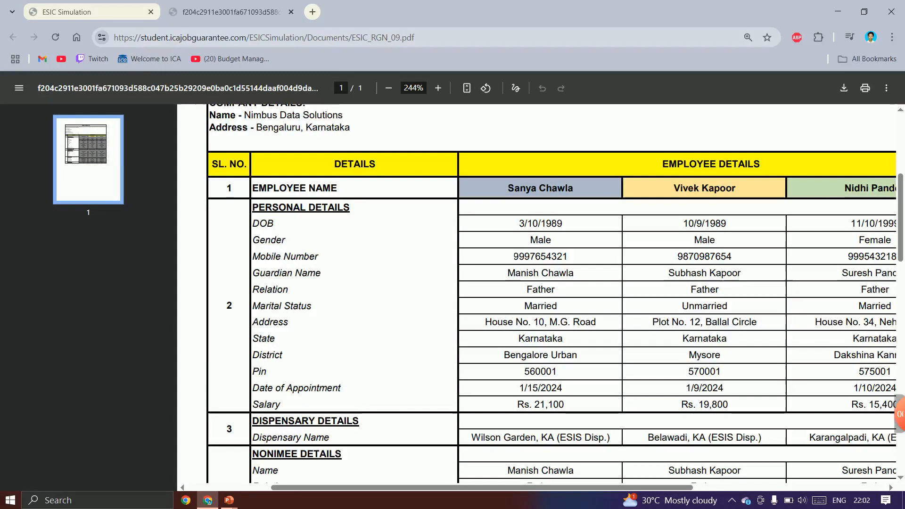
key(ctrl+Tab)
key(Tab)
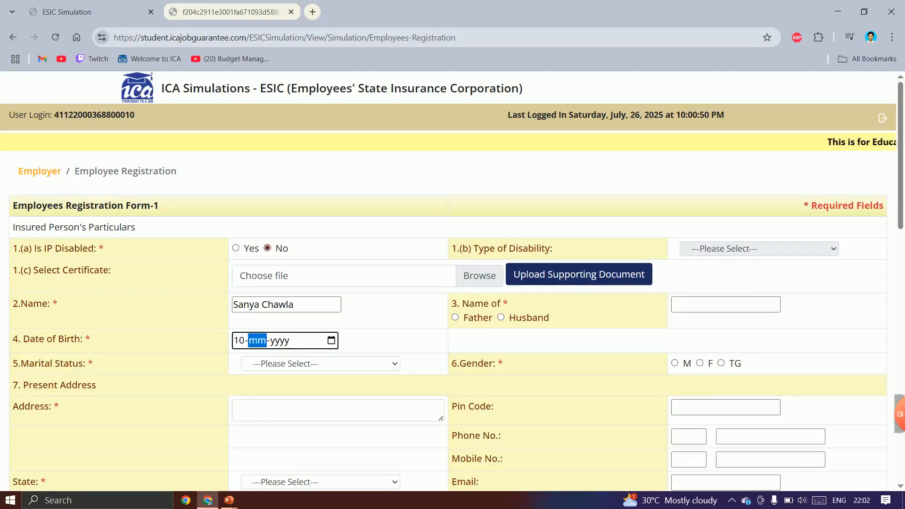
text(10-03-1989)
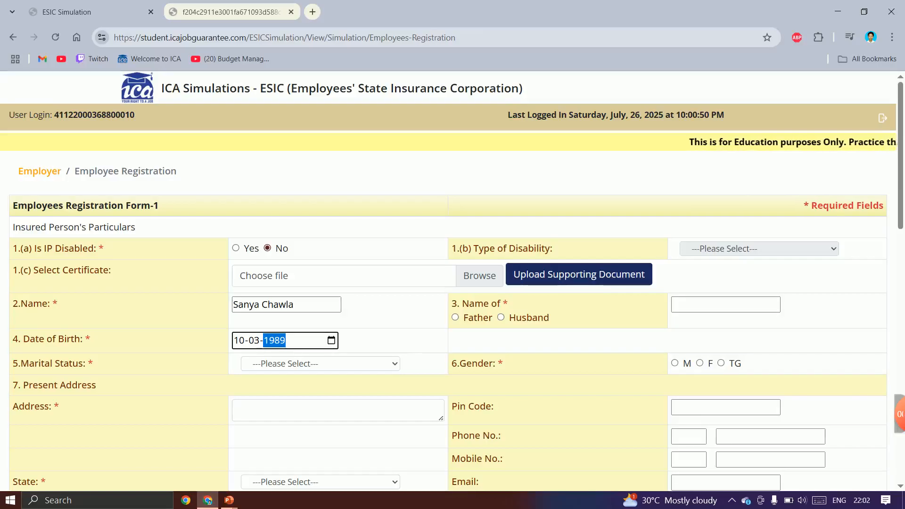
- Copy the guardian's name from the assignment document into the form and set the relation to Father
click(726, 305)
key(ctrl+Tab)
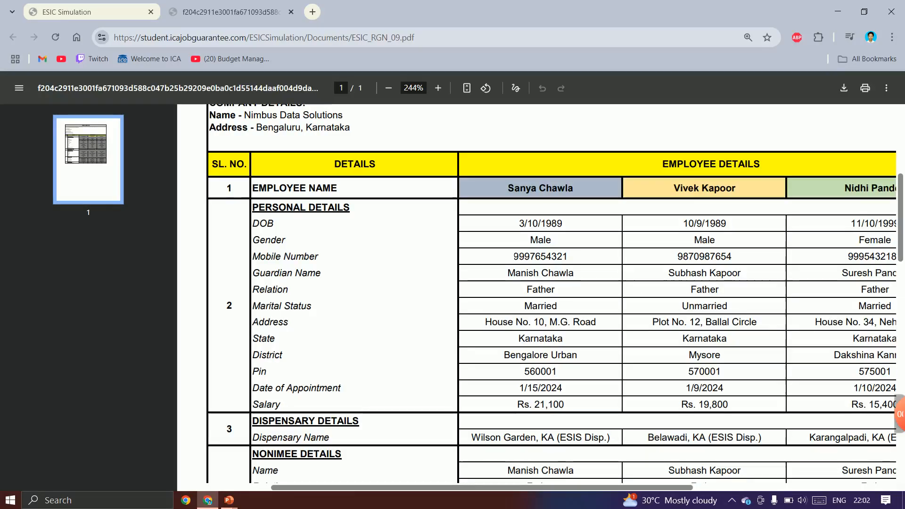
drag(536, 273, 570, 273)
key(ctrl+c)
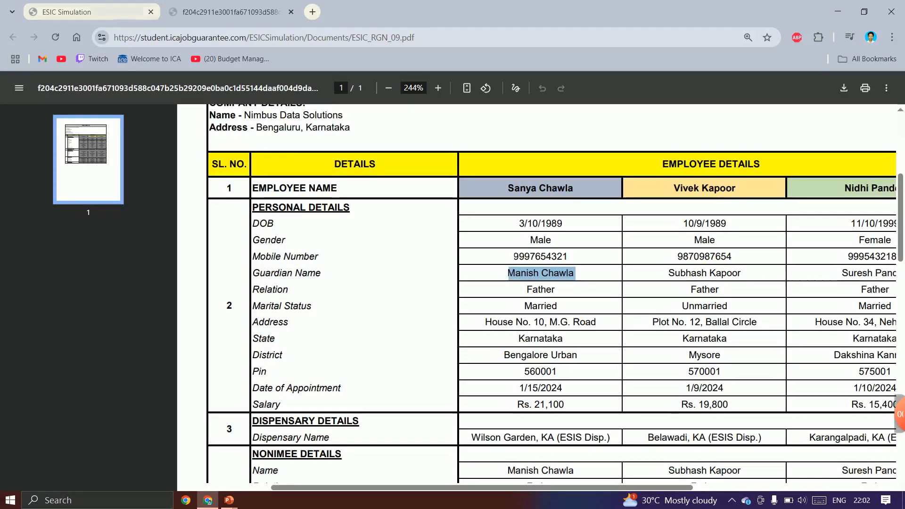
key(ctrl+Tab)
key(ctrl+v)
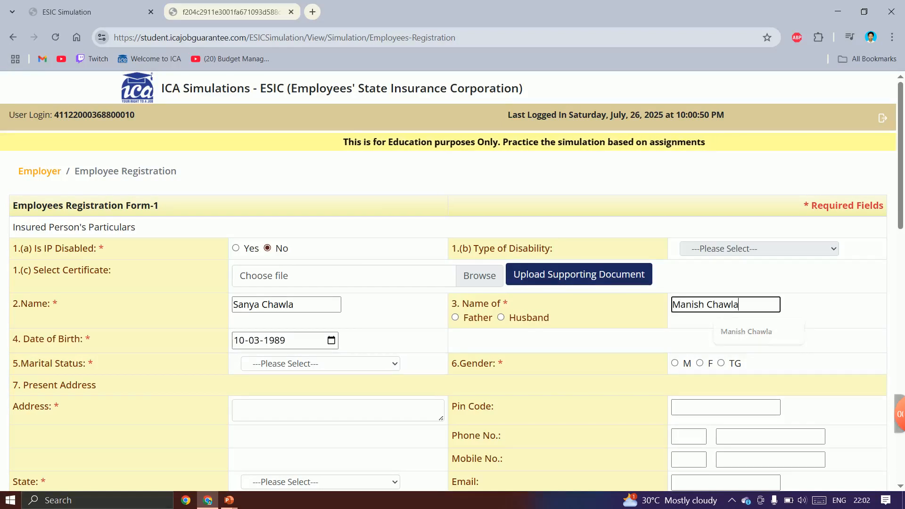
click(455, 317)
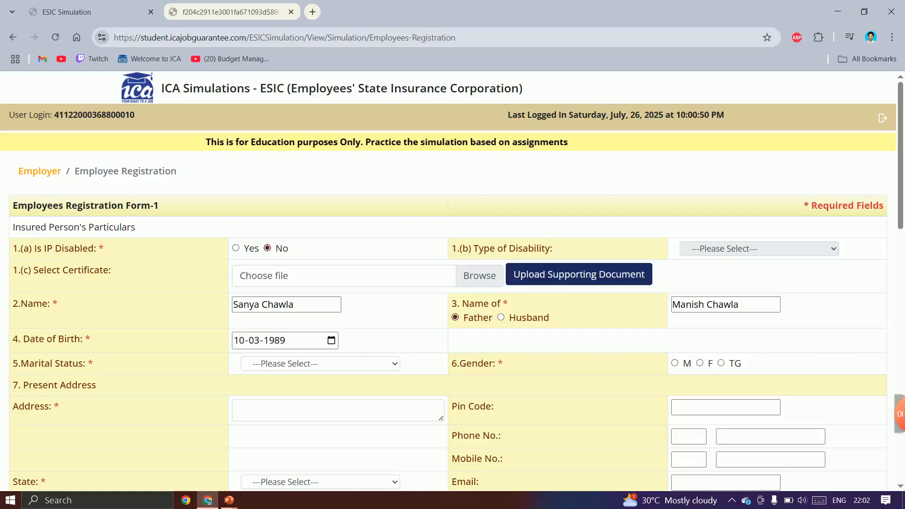
- Set the marital status to Married and the gender to M, checking them against the assignment document
click(321, 364)
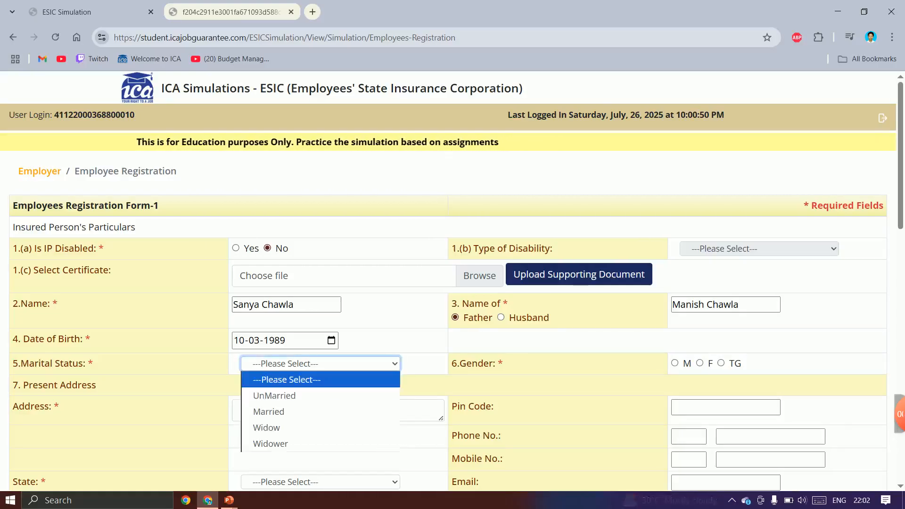
key(Return)
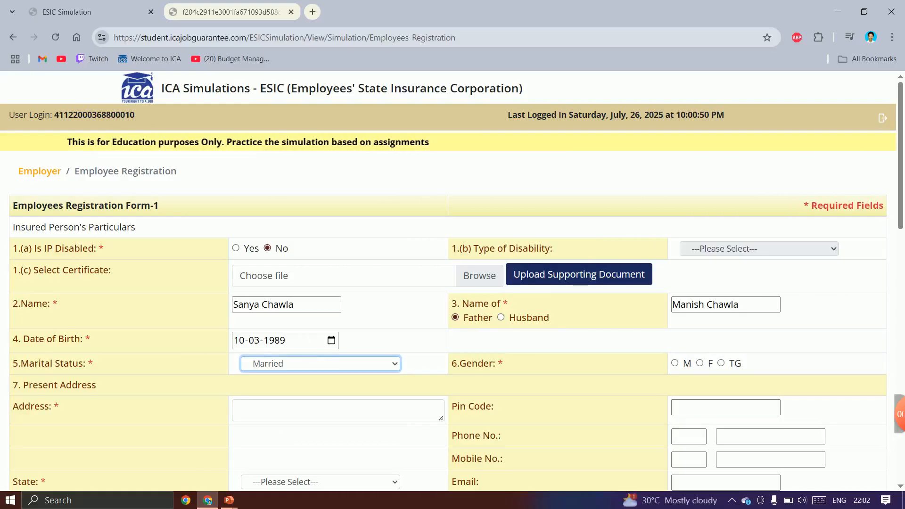
click(675, 363)
click(89, 12)
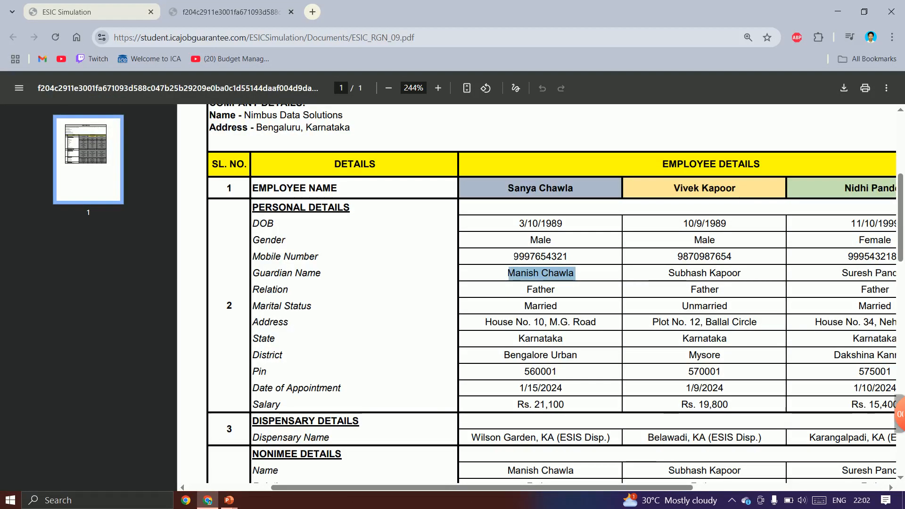
click(231, 12)
- Copy the first employee's street address from the assignment document into the present address field
scroll(448, 283, down, 1)
click(330, 352)
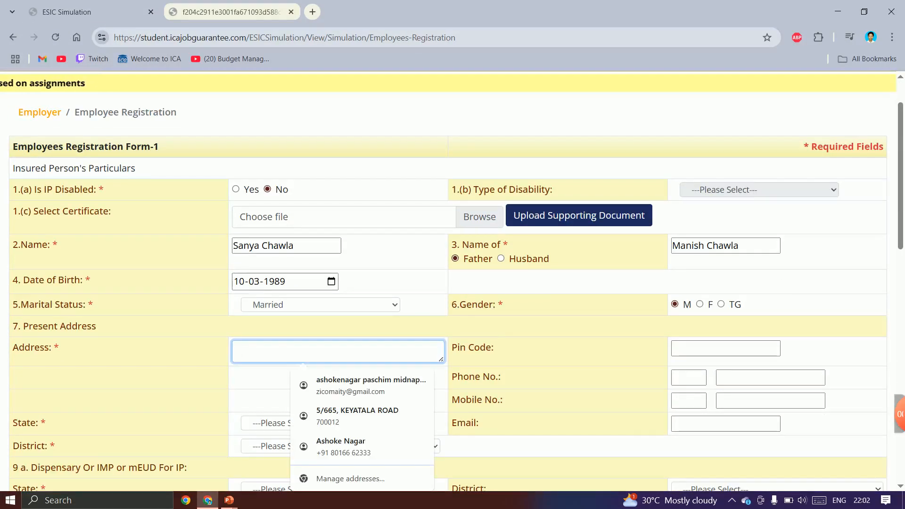
key(ctrl+Tab)
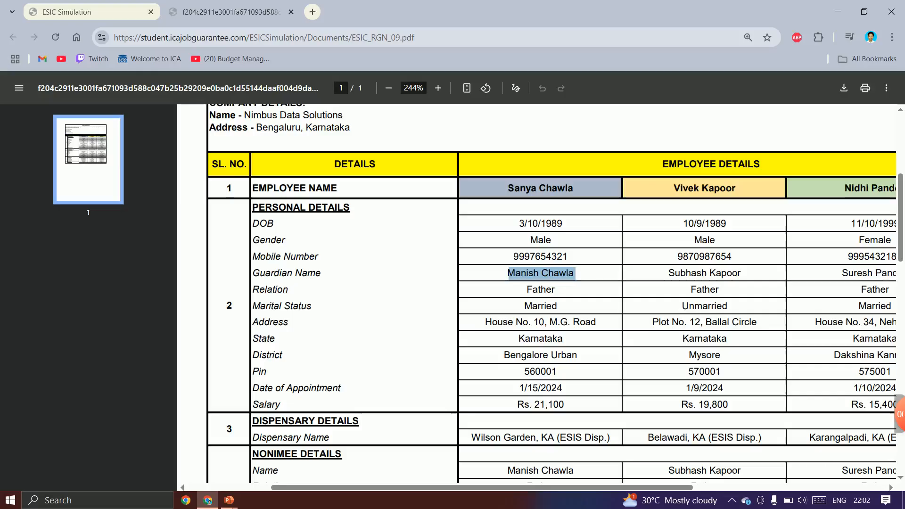
drag(486, 322, 597, 322)
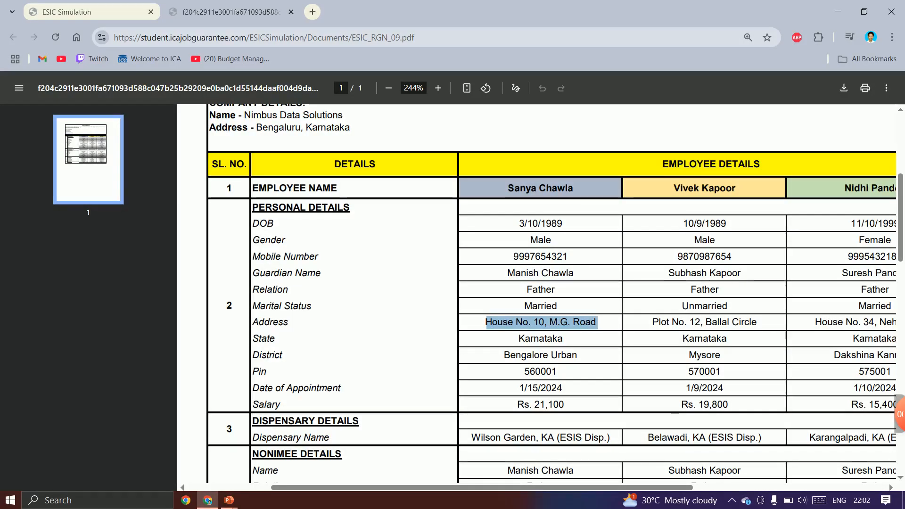
key(ctrl+Tab)
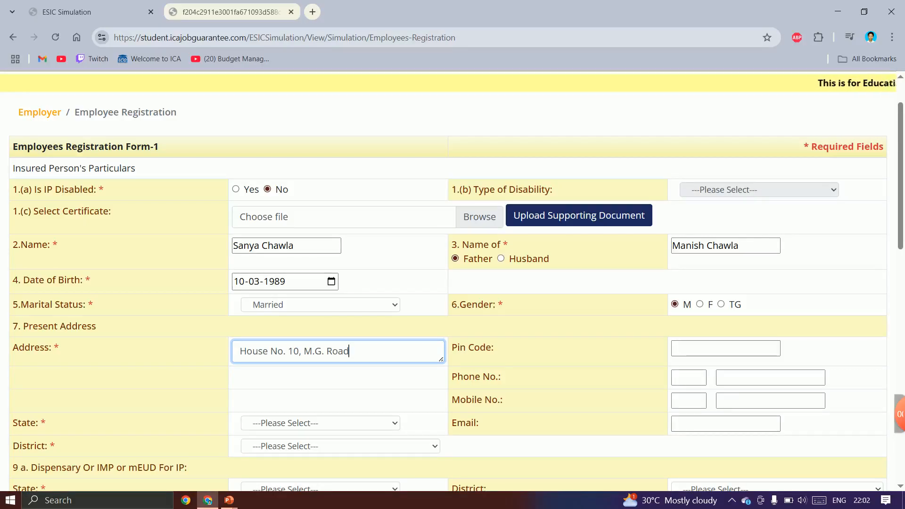
- Set the present address state to Karnataka and district to Bangalore Urban, checking them against the document
click(321, 423)
click(301, 279)
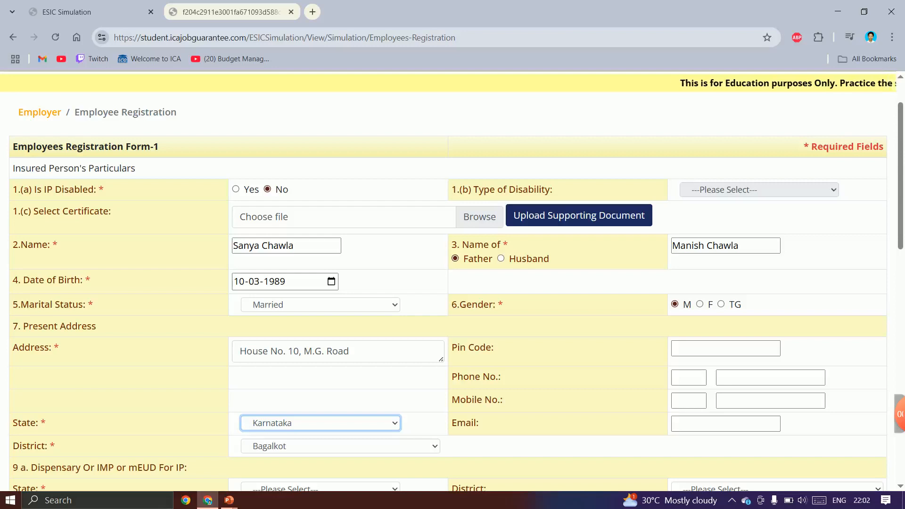
click(339, 446)
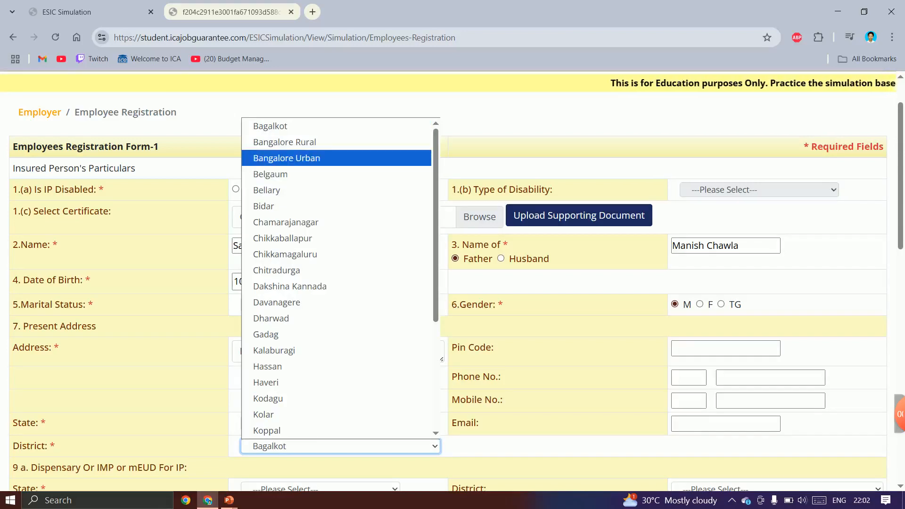
key(Return)
key(ctrl+Tab)
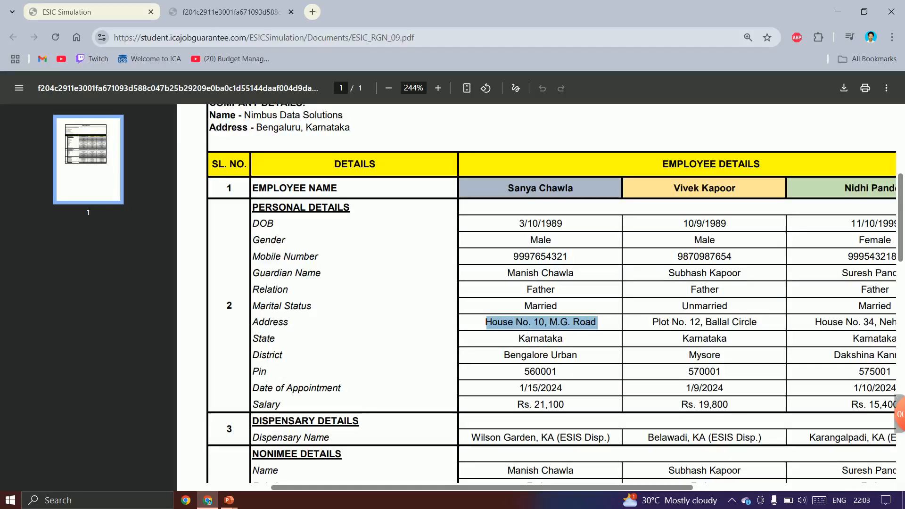
key(ctrl+Tab)
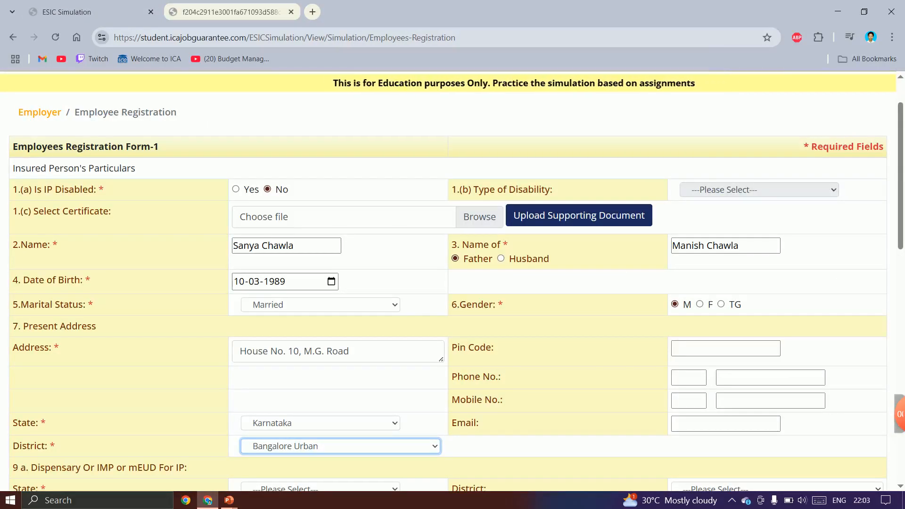
- Copy the first employee's postal code from the assignment document into the present address section
click(725, 349)
key(ctrl+Tab)
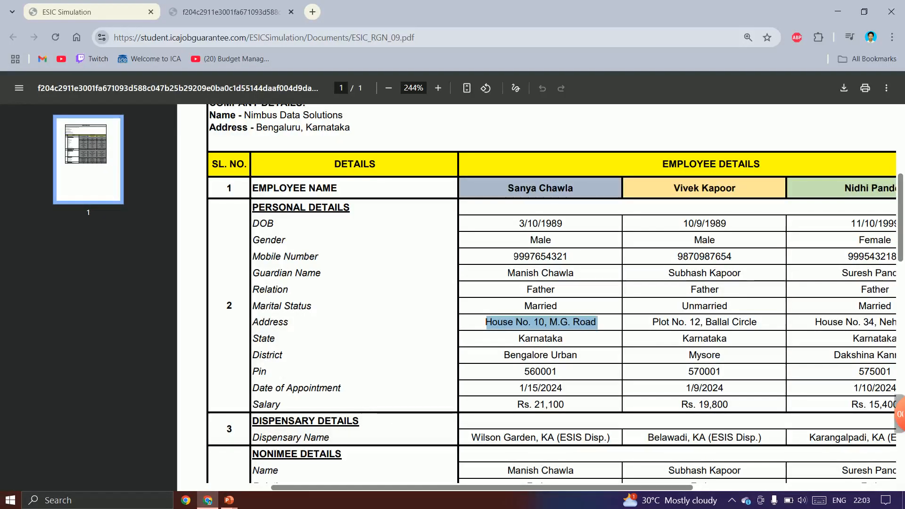
click(540, 371)
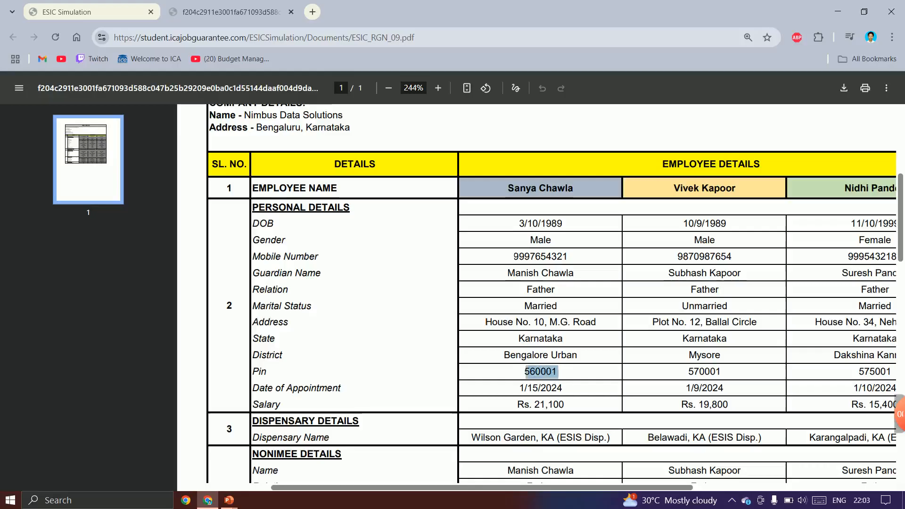
key(ctrl+Tab)
key(ctrl+v)
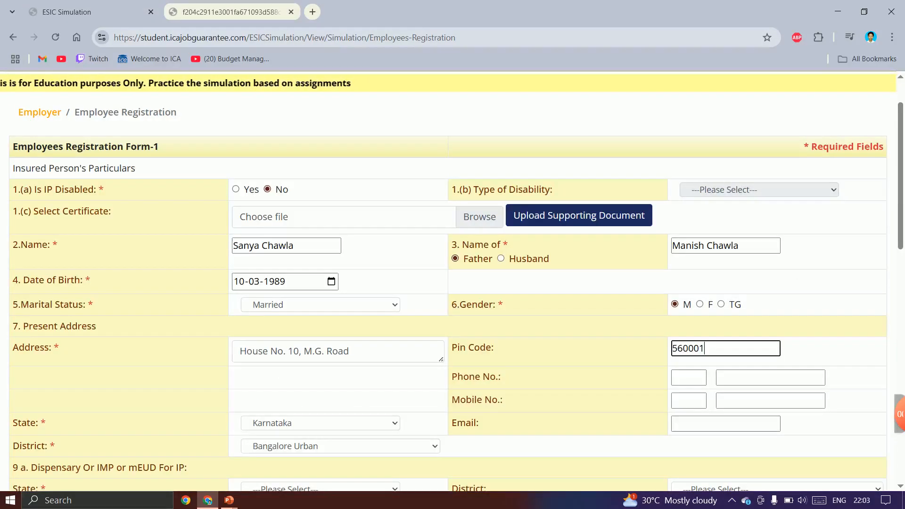
- Set the insured person's dispensary state to Karnataka and district to Bangalore Urban, then check the dispensary against the assignment document
scroll(448, 283, down, 1)
scroll(448, 283, down, 2)
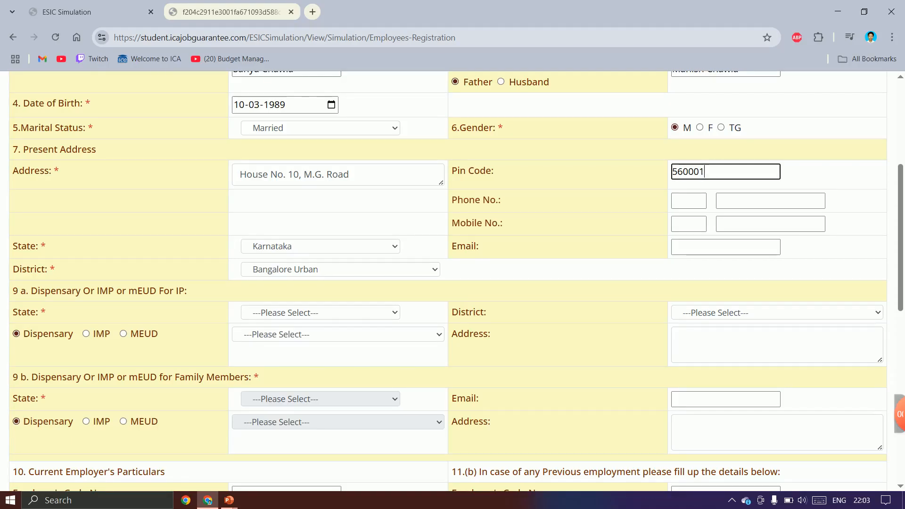
click(320, 312)
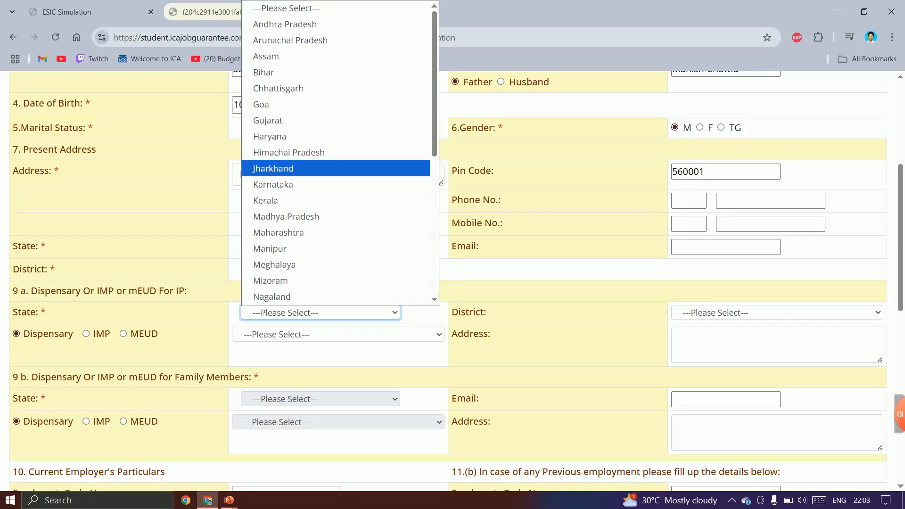
click(293, 184)
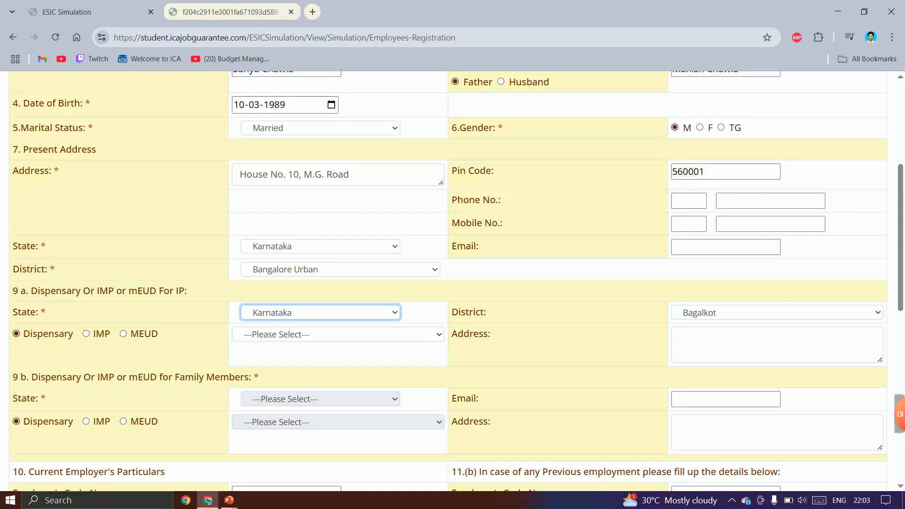
click(777, 313)
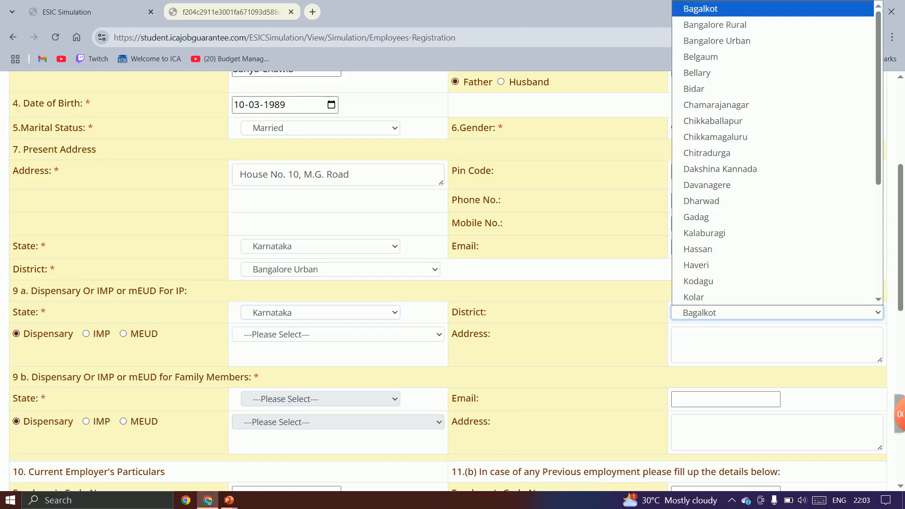
click(716, 41)
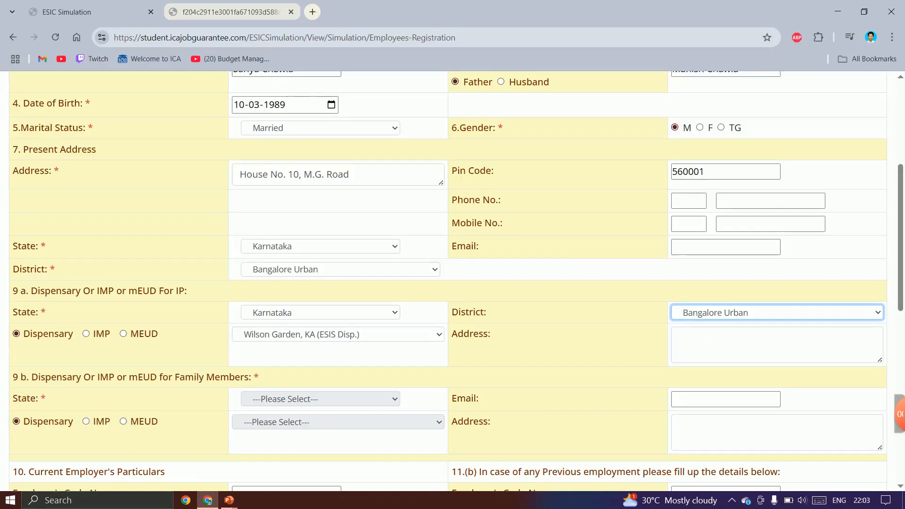
key(ctrl+Tab)
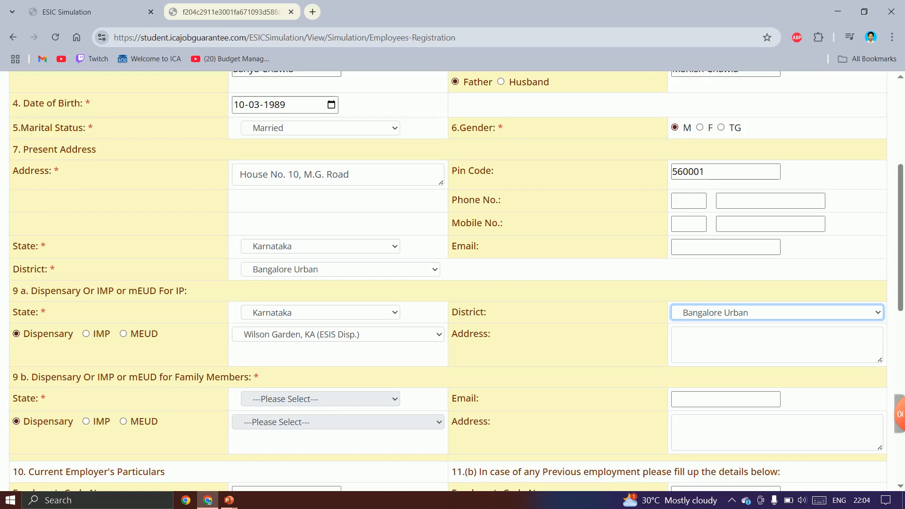
scroll(448, 283, down, 3)
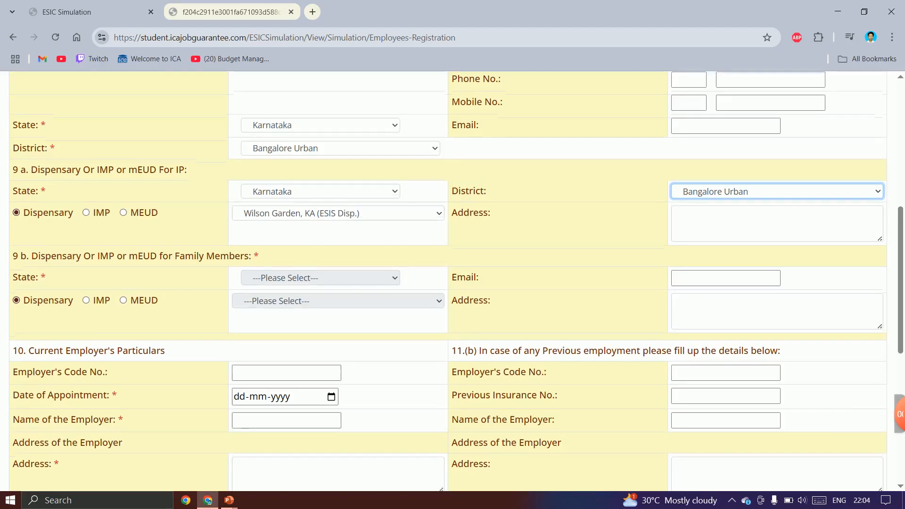
- Set the current employer's date of appointment to 15-01-2024, taking it from the first employee's column in the assignment document
scroll(448, 283, down, 2)
scroll(448, 283, down, 1)
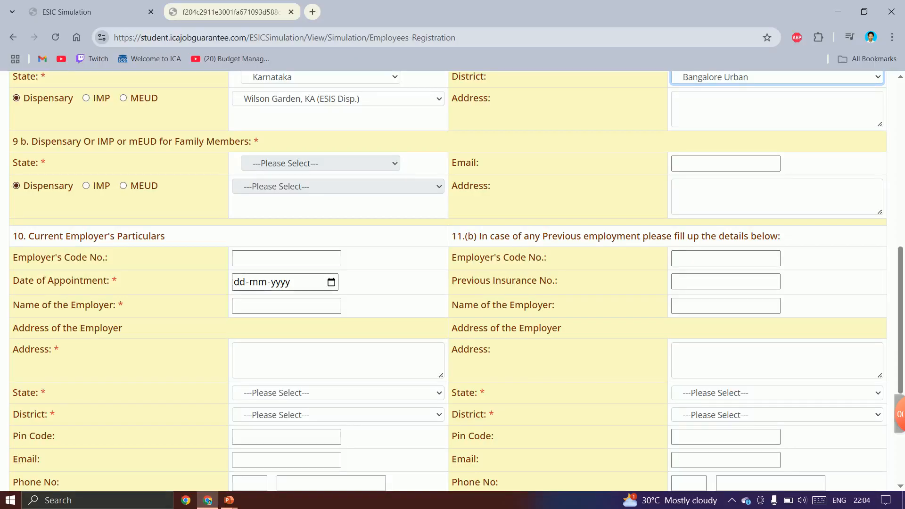
key(ctrl+Tab)
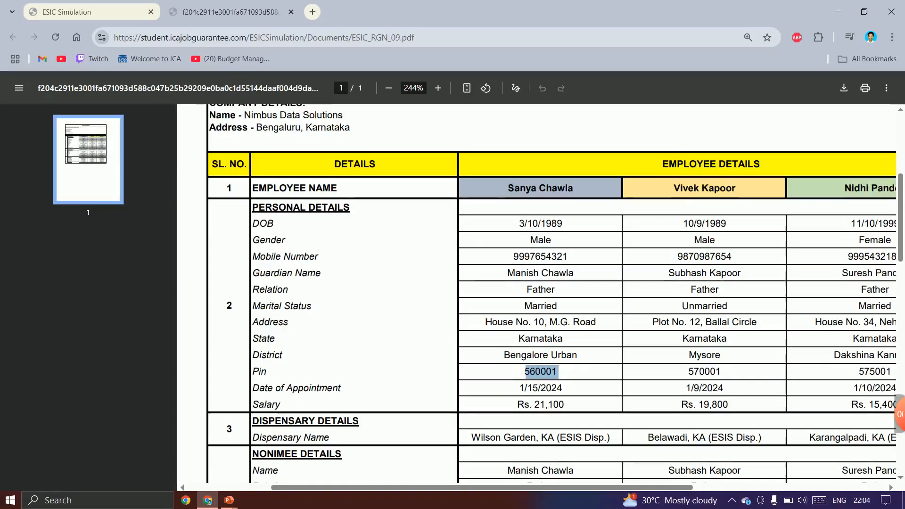
scroll(537, 293, down, 1)
scroll(538, 294, down, 1)
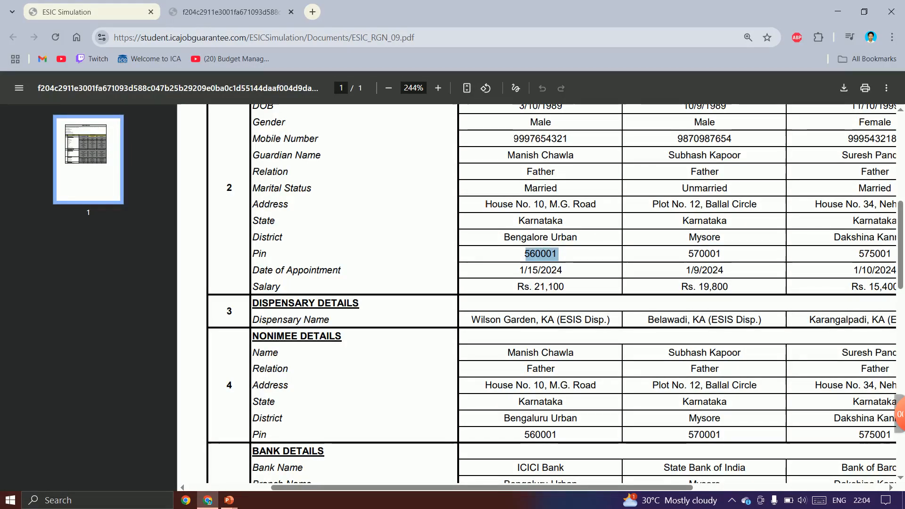
key(ctrl+Tab)
click(239, 282)
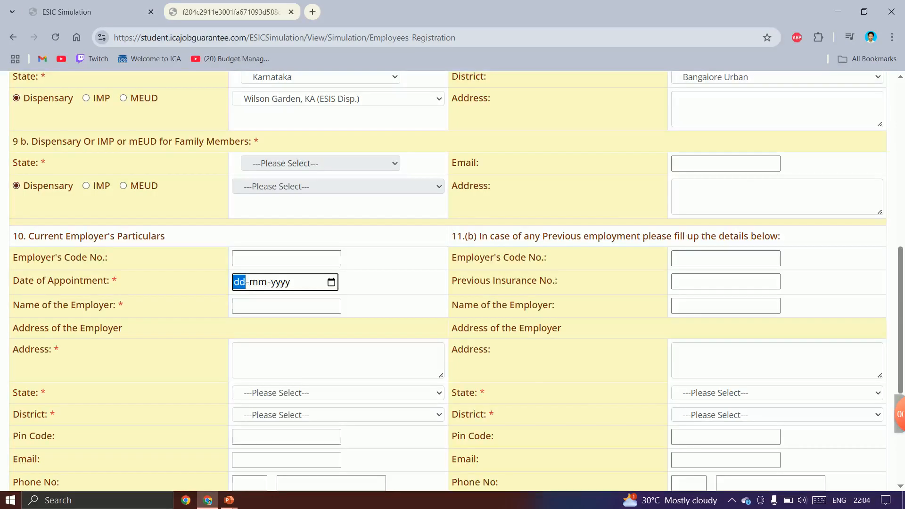
text(15012)
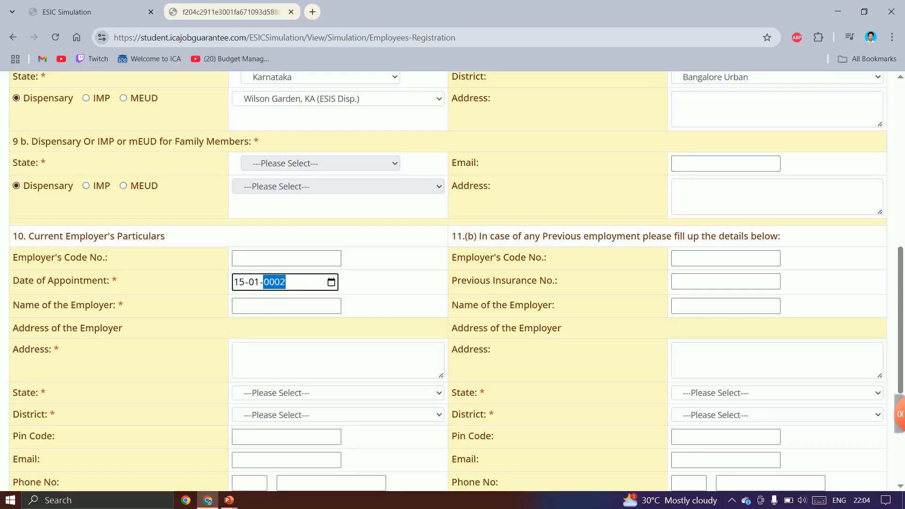
- Copy the company name Nimbus Data Solutions from the assignment document into the current employer's name field
click(286, 306)
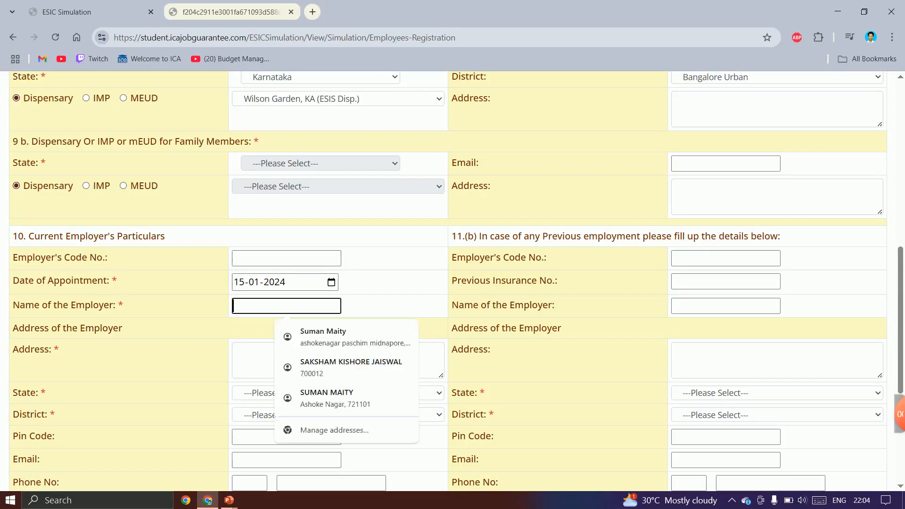
key(ctrl+Tab)
scroll(556, 292, up, 5)
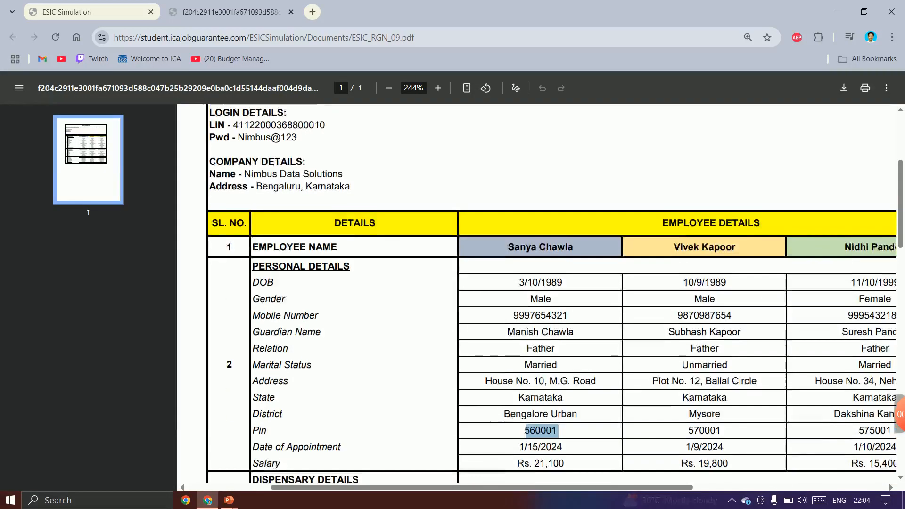
drag(245, 174, 344, 174)
key(ctrl+c)
key(ctrl+Tab)
key(ctrl+v)
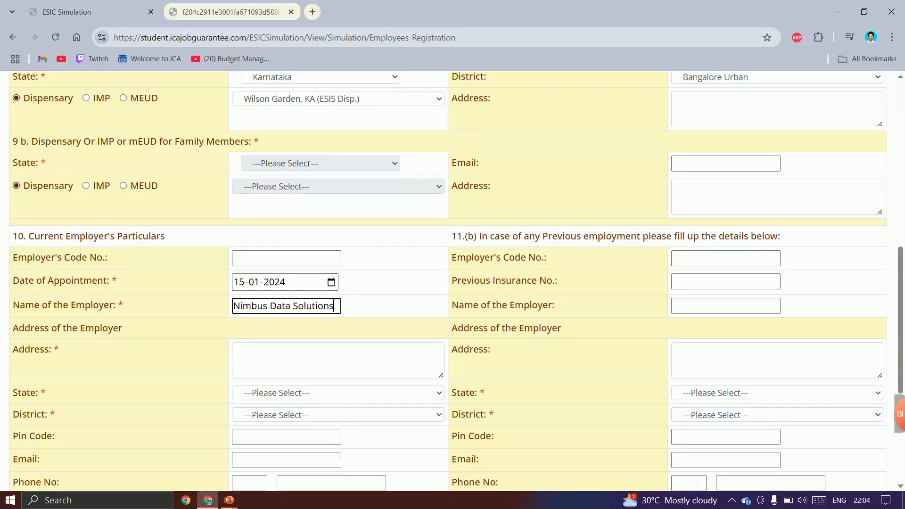
- Copy the company's address from the assignment document into the current employer's address field
key(Tab)
key(ctrl+Tab)
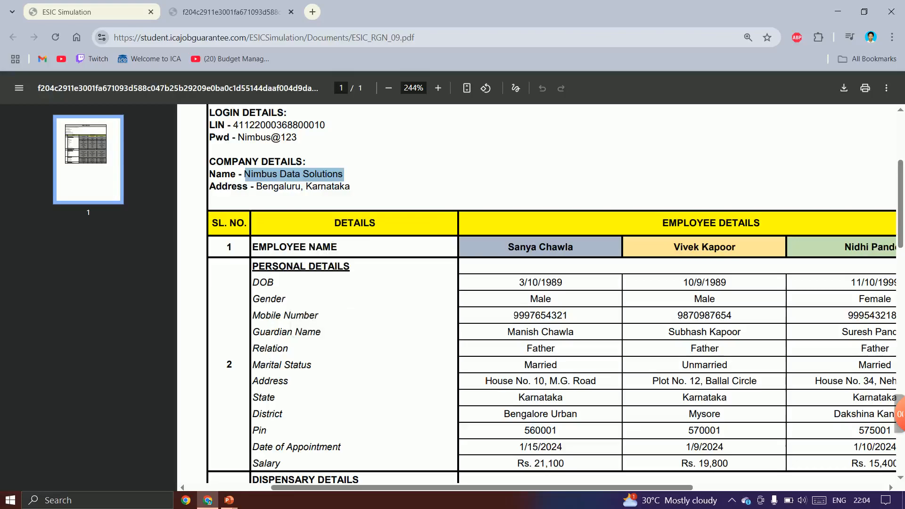
scroll(537, 283, down, 5)
scroll(537, 283, up, 3)
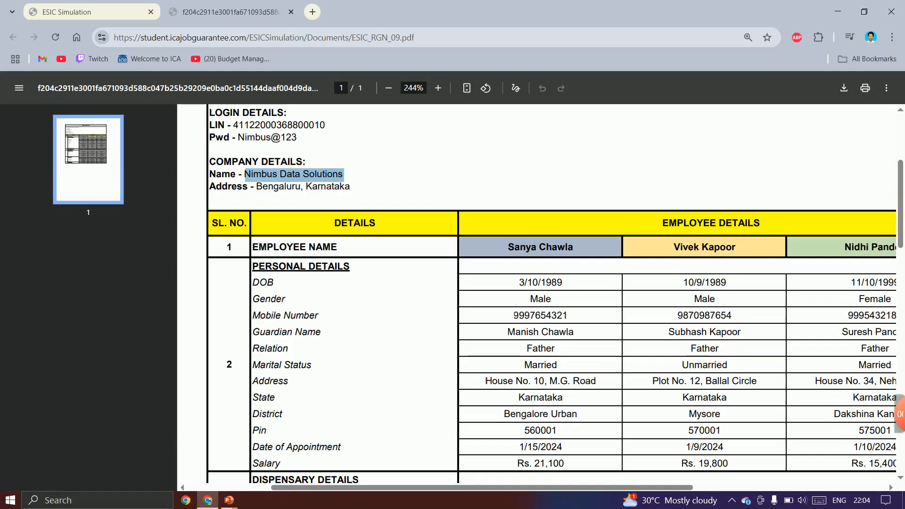
drag(257, 186, 352, 186)
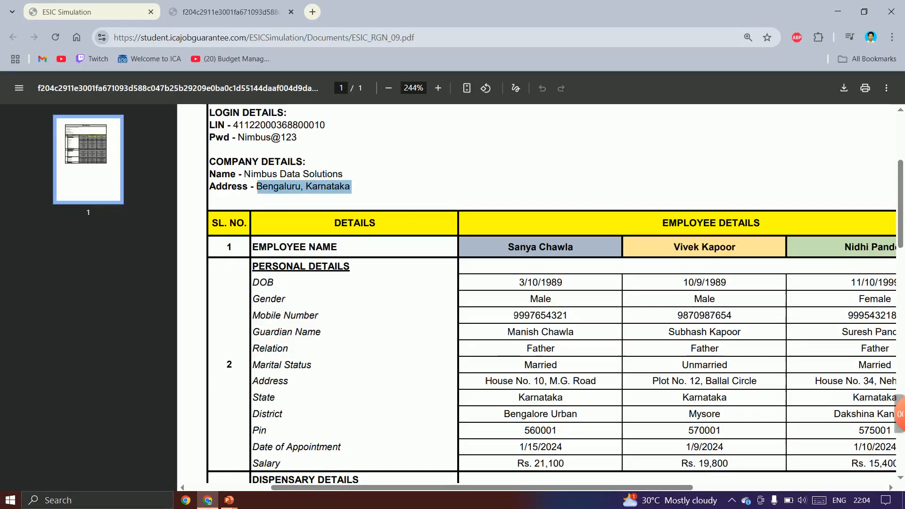
key(ctrl+c)
key(ctrl+shift+Tab)
key(ctrl+v)
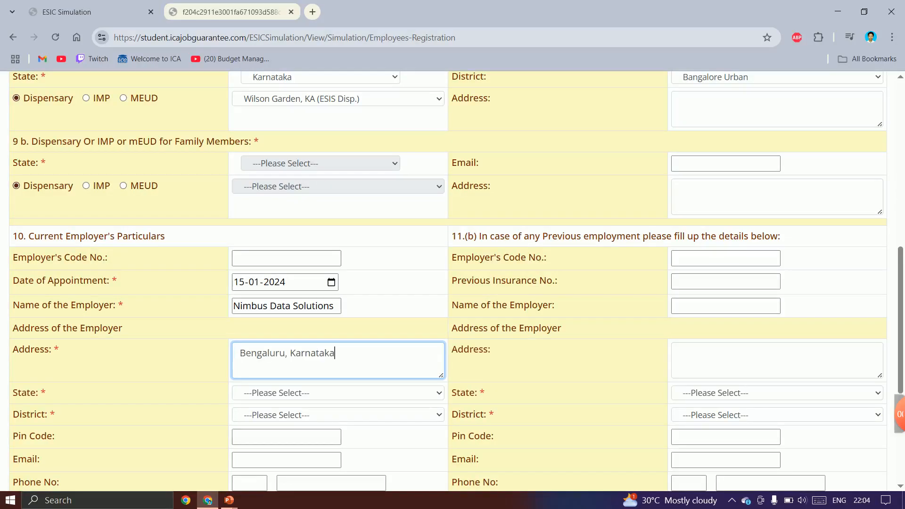
- Set the current employer's state to Karnataka and district to Bangalore Urban
click(338, 393)
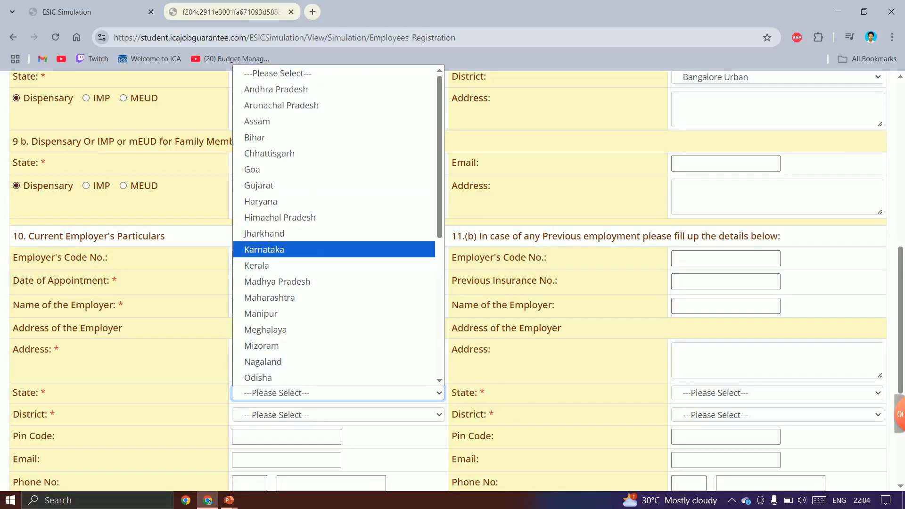
key(Return)
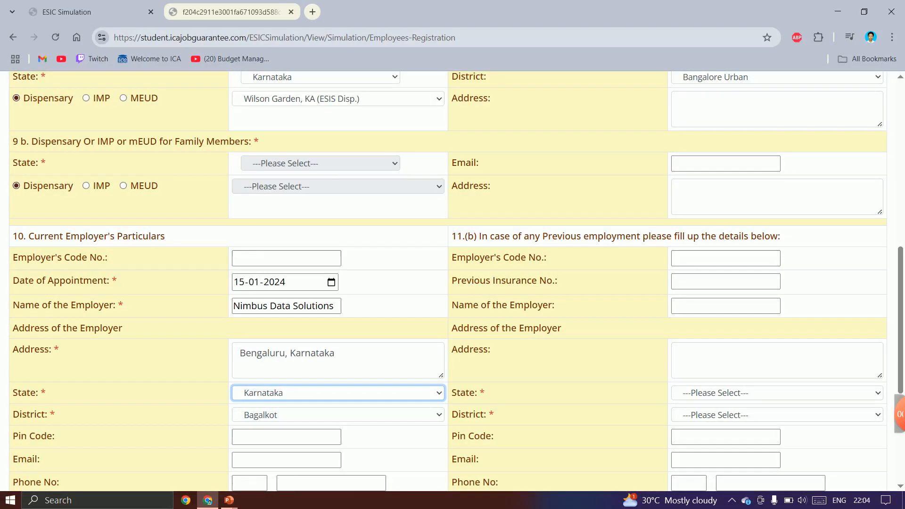
click(301, 414)
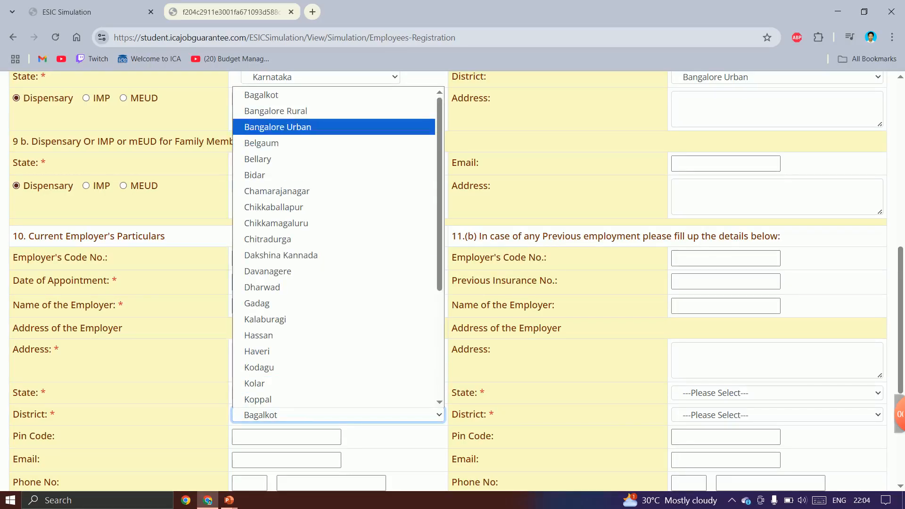
click(283, 127)
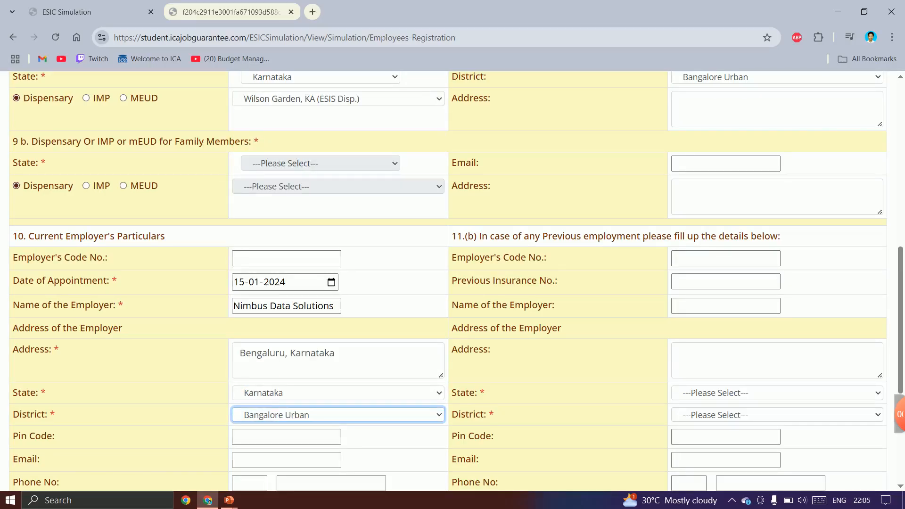
- Copy the first employee's postal code from the assignment document into the current employer's postal code field
scroll(448, 283, down, 4)
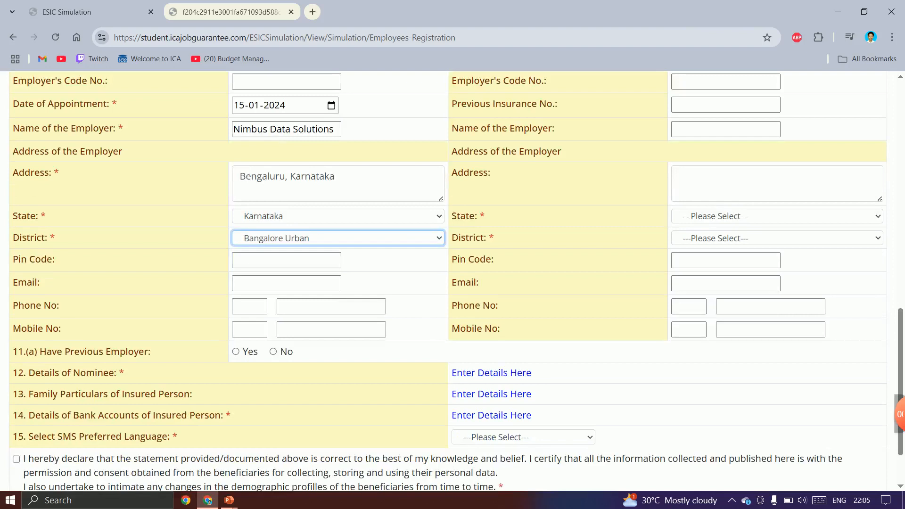
click(287, 260)
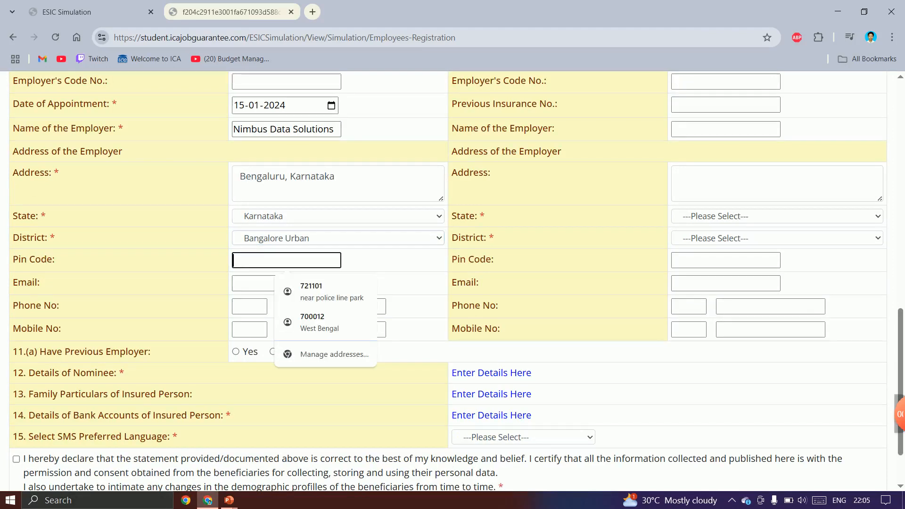
key(ctrl+Tab)
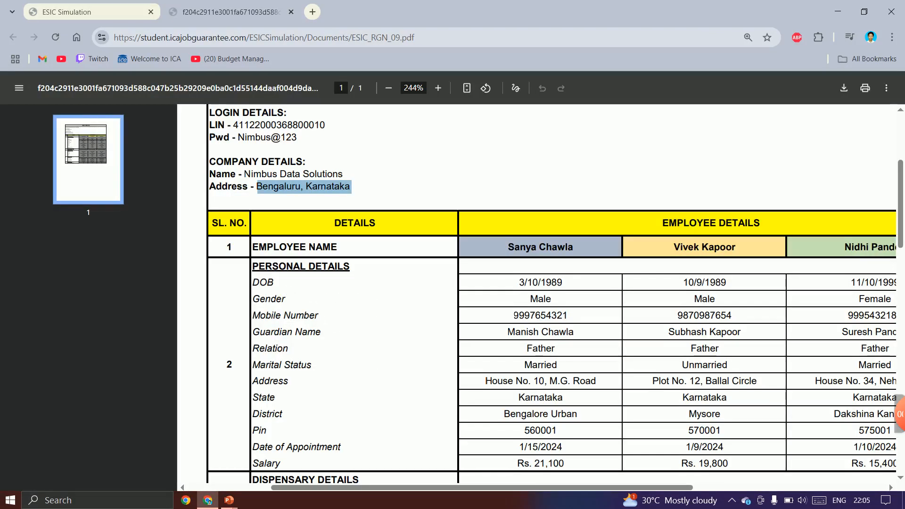
scroll(541, 292, down, 1)
double_click(541, 372)
key(ctrl+c)
key(ctrl+Tab)
key(ctrl+v)
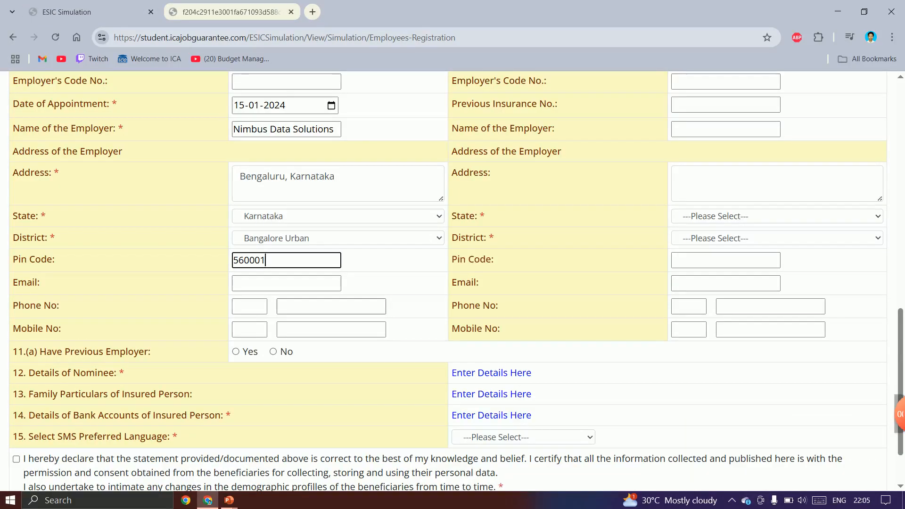
- Open the nominee details form, copy in the nominee's name from the assignment document, and set the relationship to Dependant Father
scroll(453, 283, down, 1)
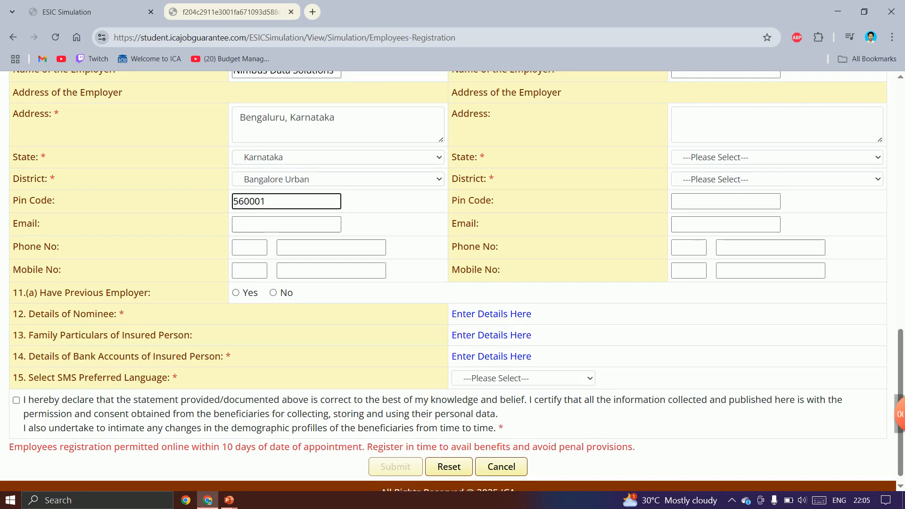
click(492, 314)
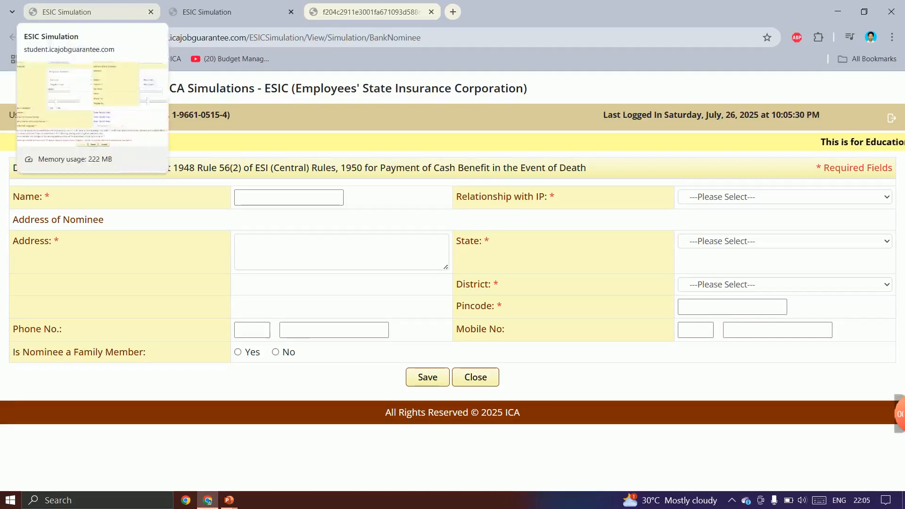
click(231, 12)
click(231, 12)
click(368, 11)
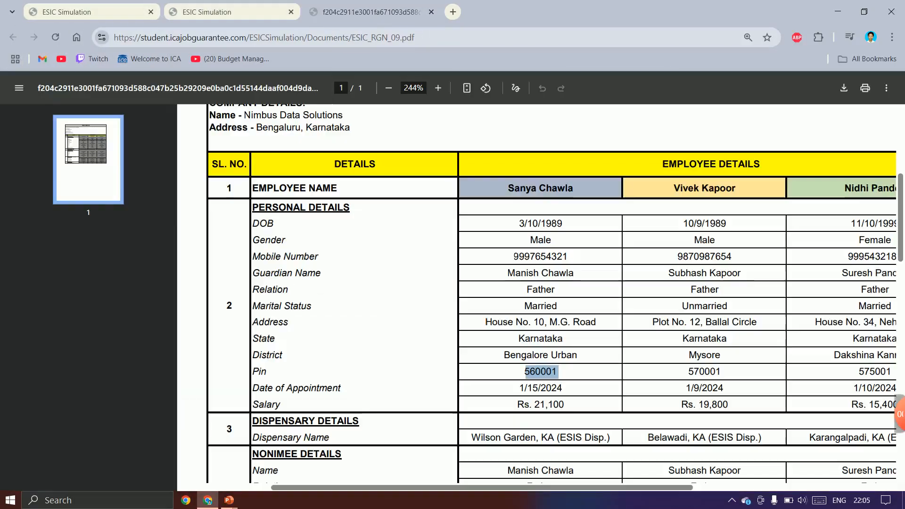
scroll(552, 292, down, 3)
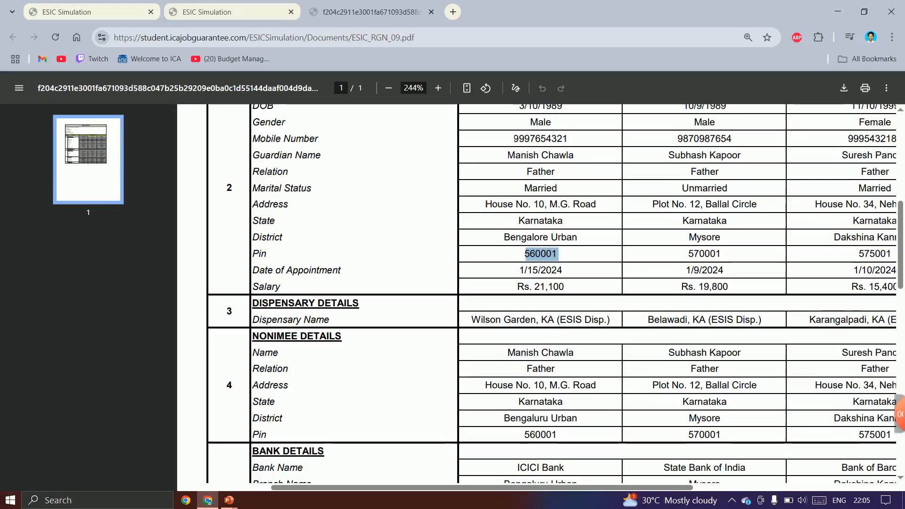
drag(508, 353, 575, 352)
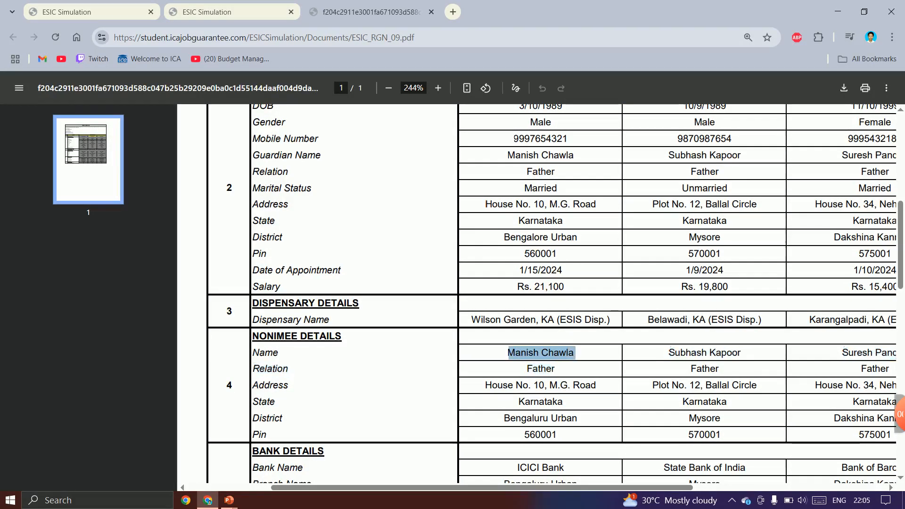
click(264, 12)
click(289, 197)
key(ctrl+v)
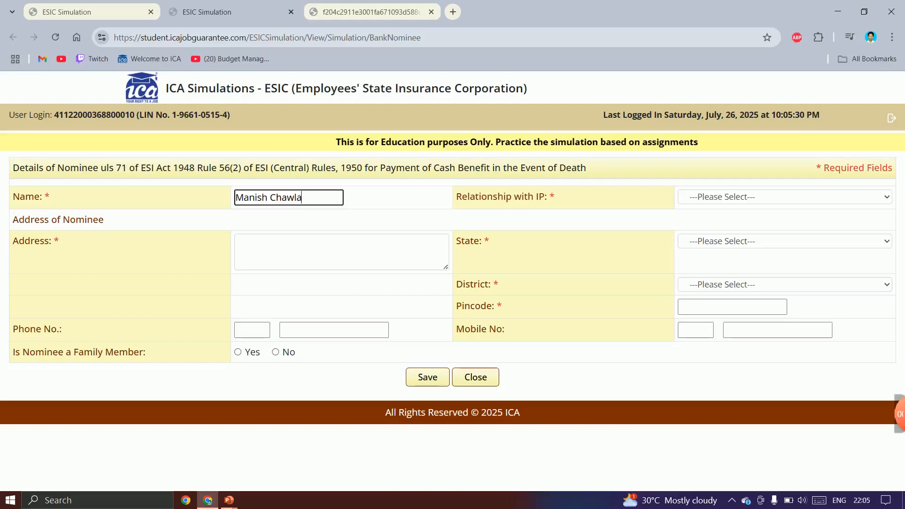
click(785, 197)
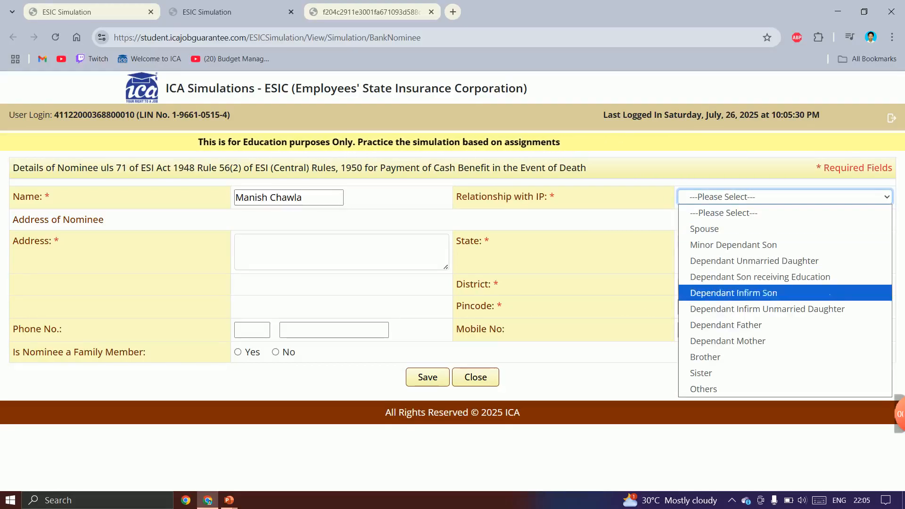
click(830, 325)
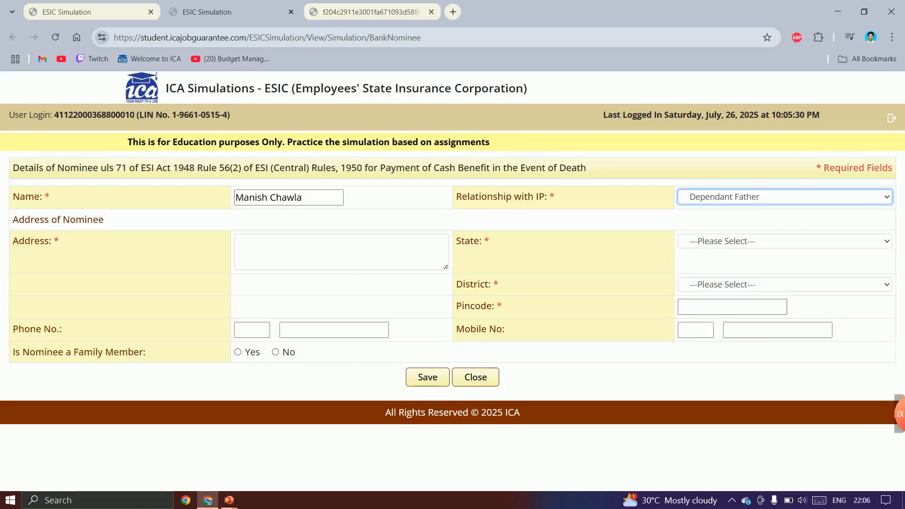
- Copy the nominee's street address from the assignment document into the nominee address field
click(341, 252)
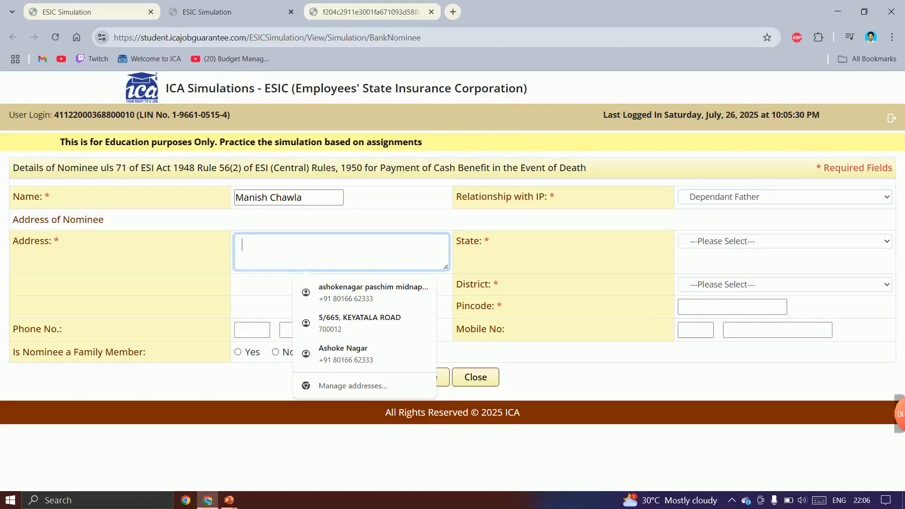
click(368, 12)
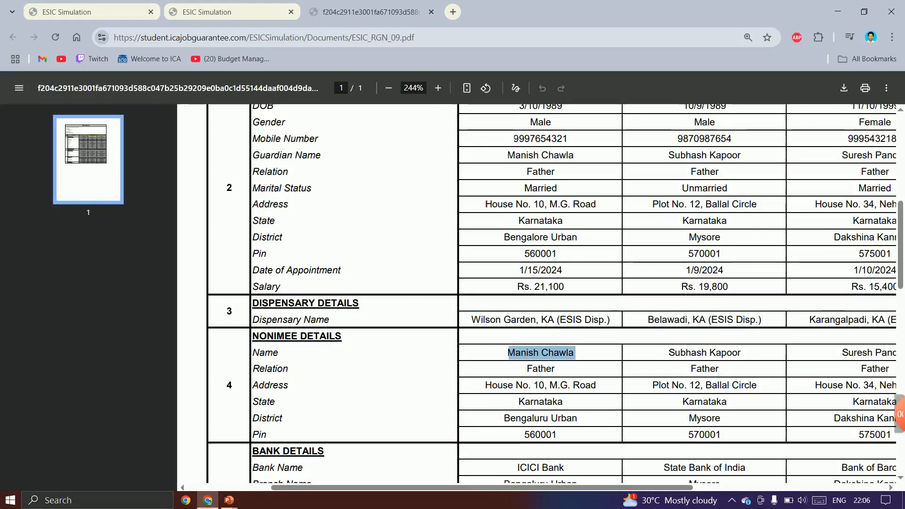
drag(486, 385, 598, 385)
key(ctrl+c)
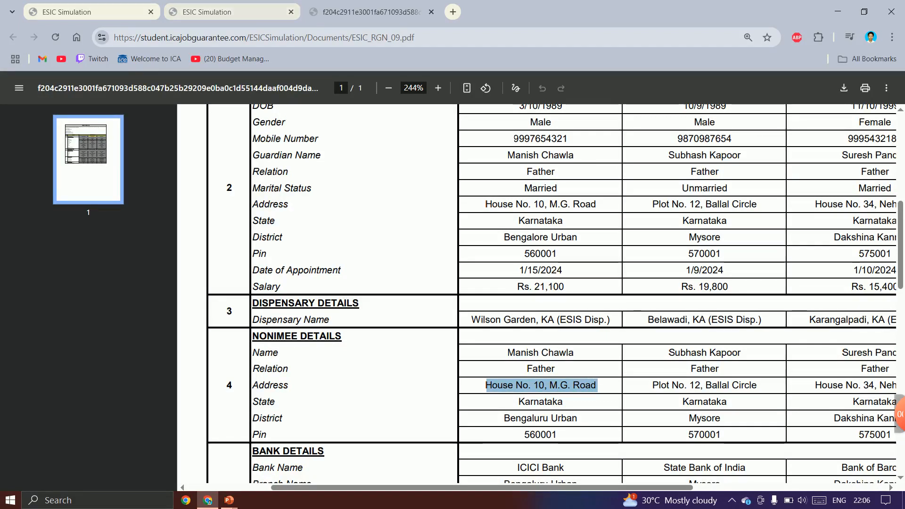
key(ctrl+shift+Tab)
key(ctrl+v)
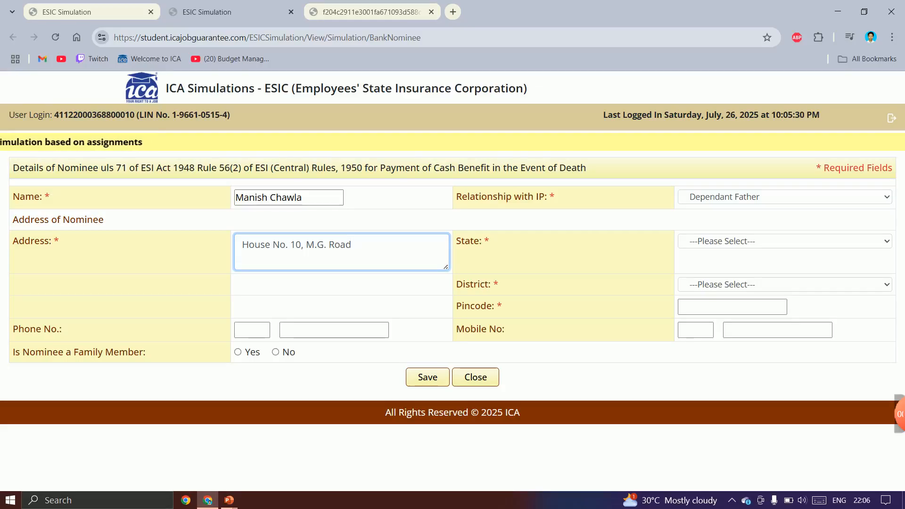
- Set the nominee's state to Karnataka and district to Bangalore Urban
click(784, 242)
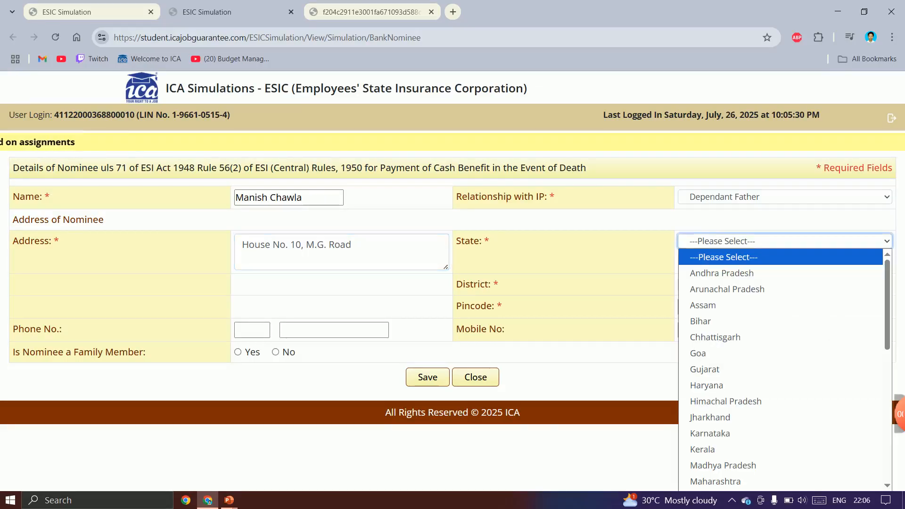
click(710, 433)
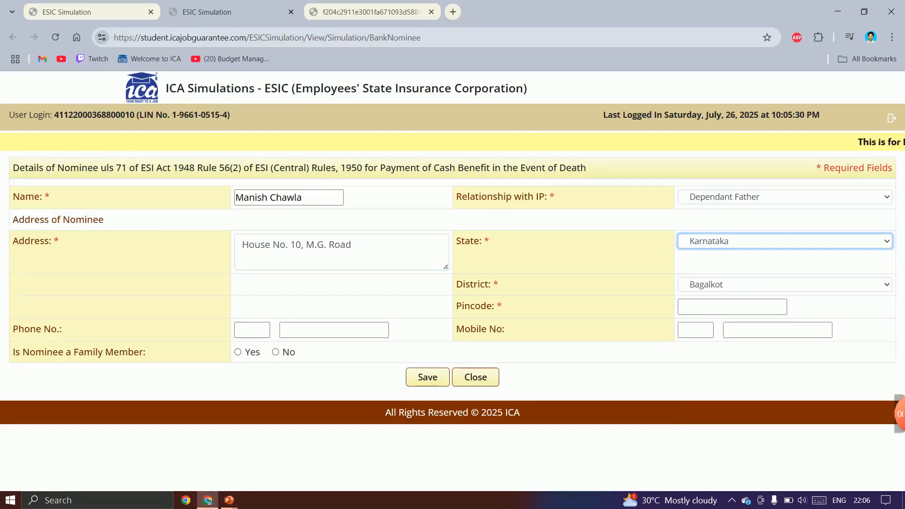
click(784, 285)
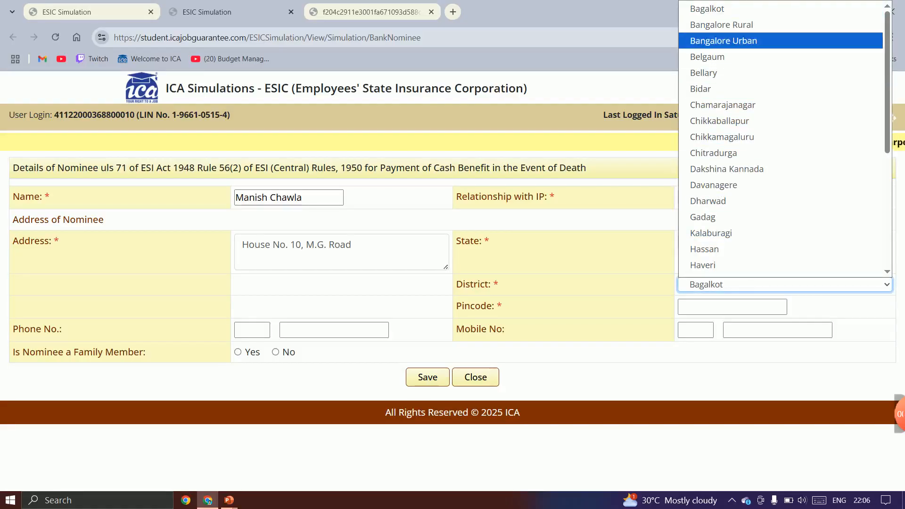
click(724, 40)
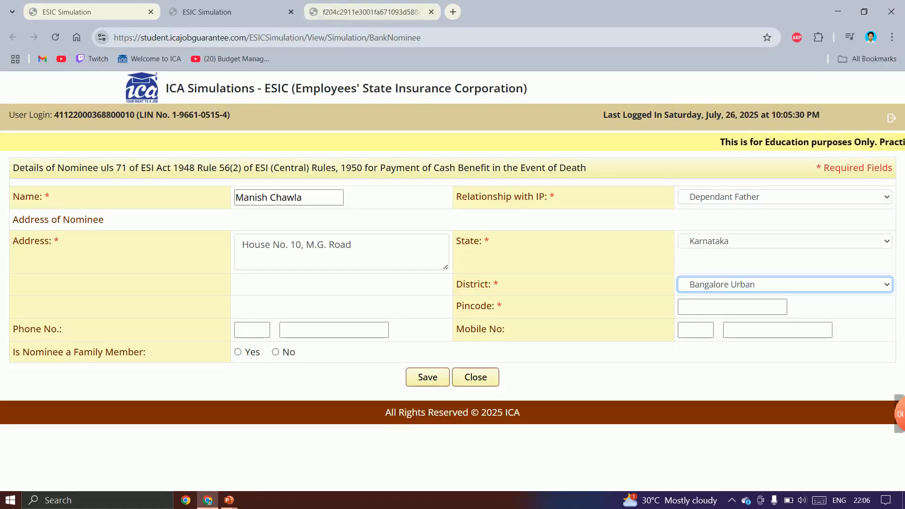
- Copy the first employee's nominee postal code from the assignment document into the nominee's pincode field
click(370, 11)
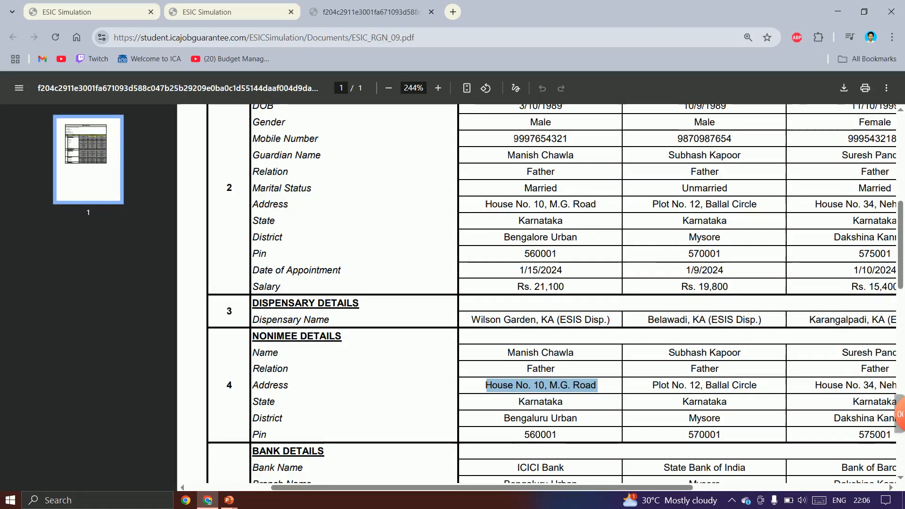
double_click(542, 434)
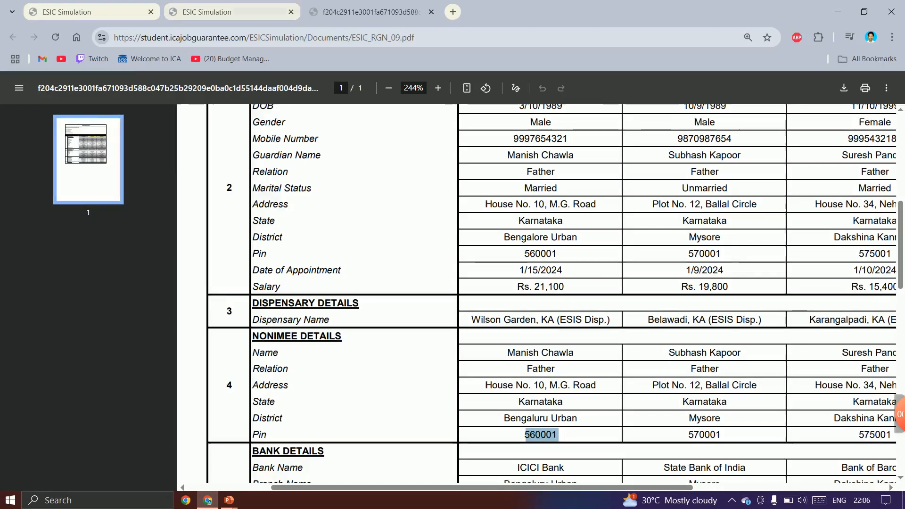
click(227, 12)
click(732, 307)
key(ctrl+v)
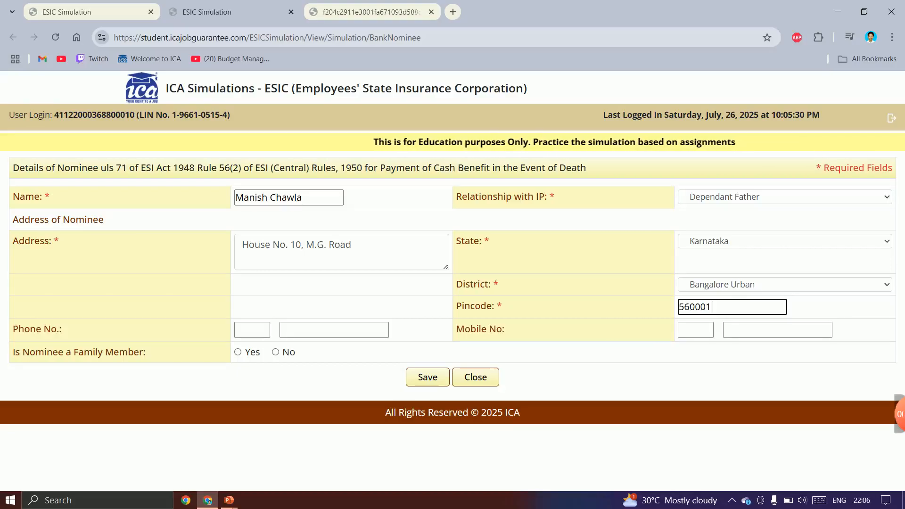
- Mark the nominee as a family member, save the nominee details, and return to the employee registration form
click(238, 352)
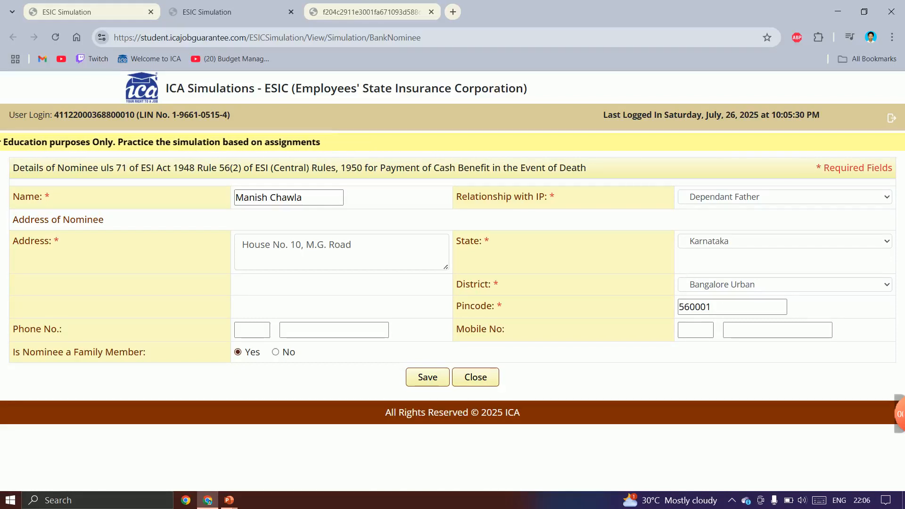
click(428, 377)
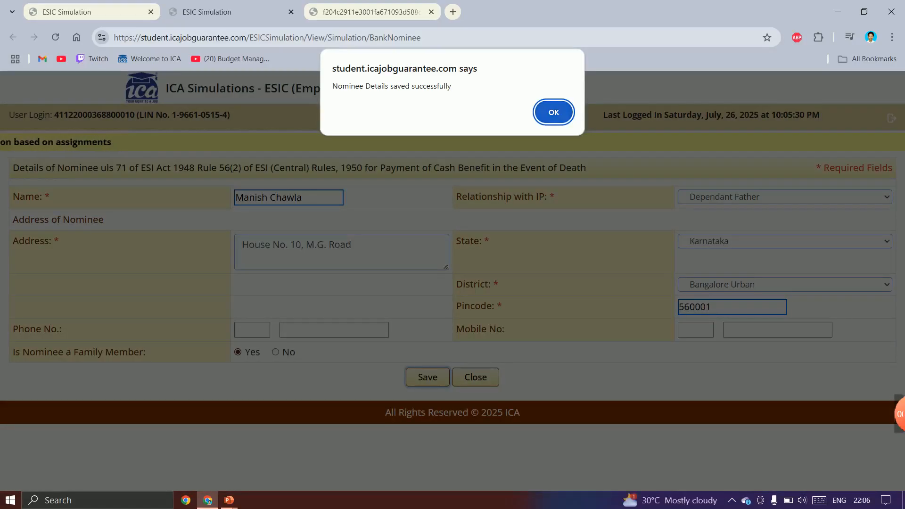
key(Return)
click(92, 12)
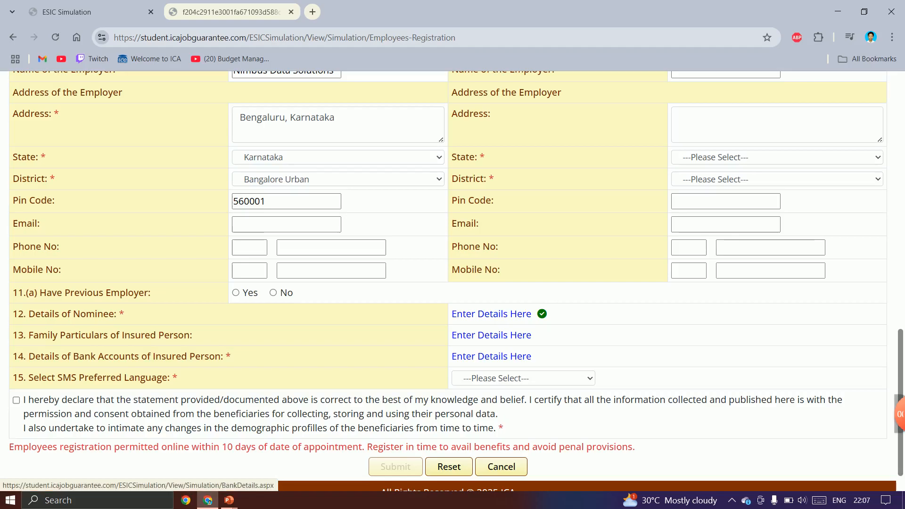
- Open the bank details form and look up the branch using the first employee's IFSC code, ICIC0001934, copied from the assignment document
click(491, 357)
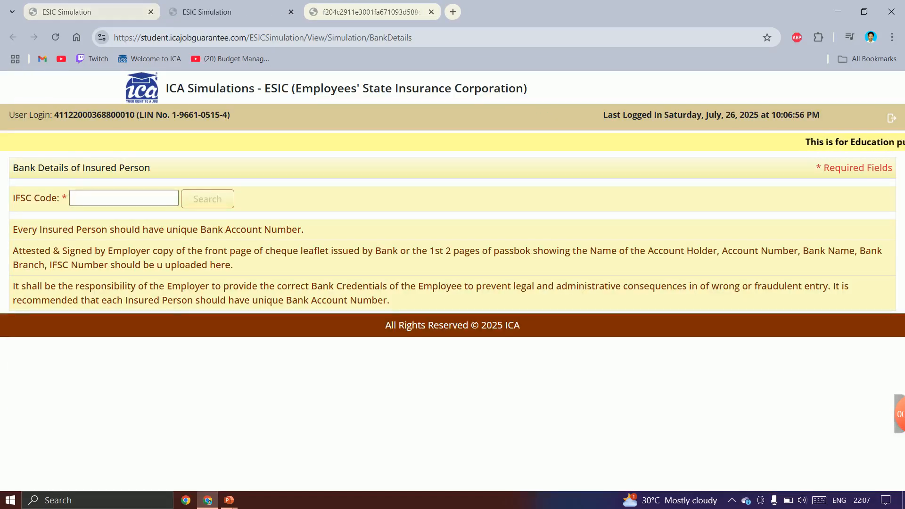
click(377, 12)
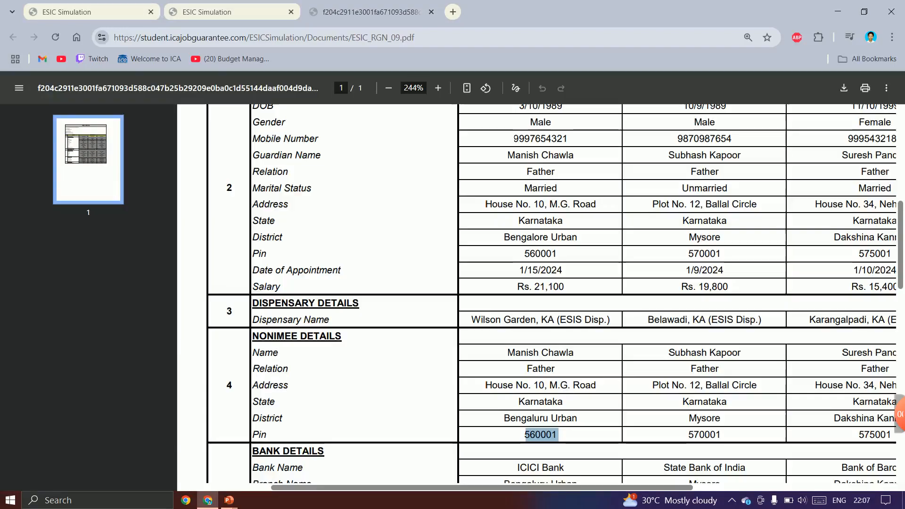
scroll(540, 302, down, 2)
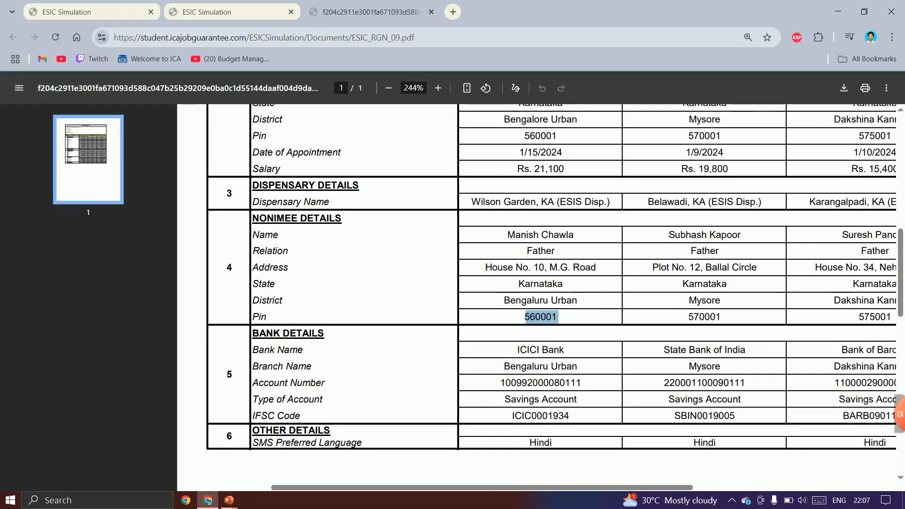
double_click(541, 416)
key(ctrl+c)
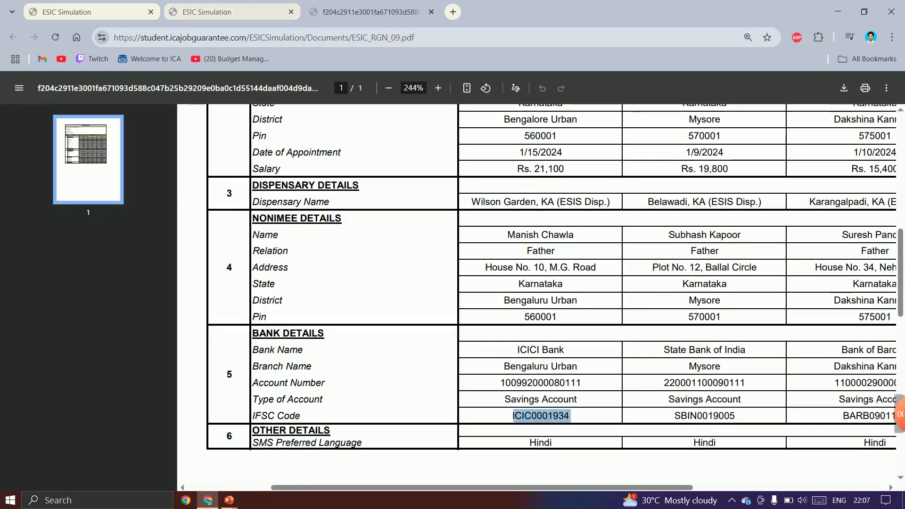
click(234, 12)
click(123, 198)
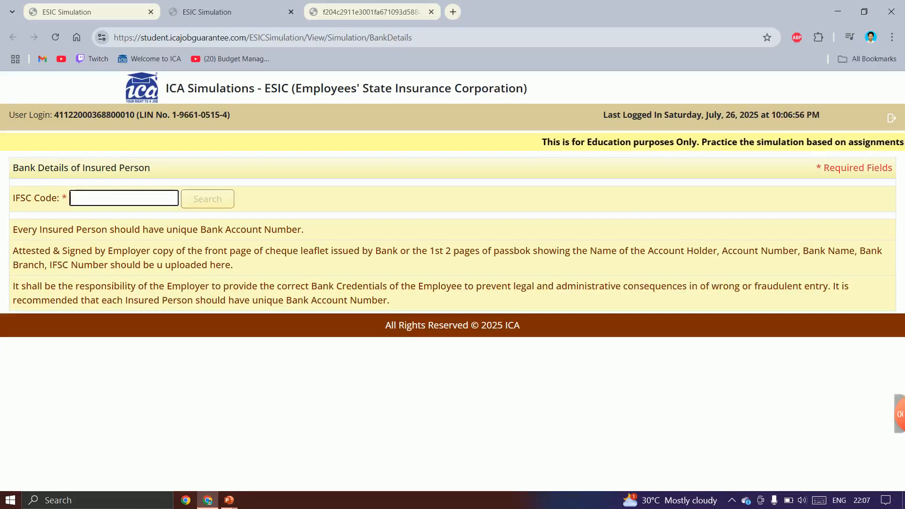
key(ctrl+v)
key(Tab)
key(Return)
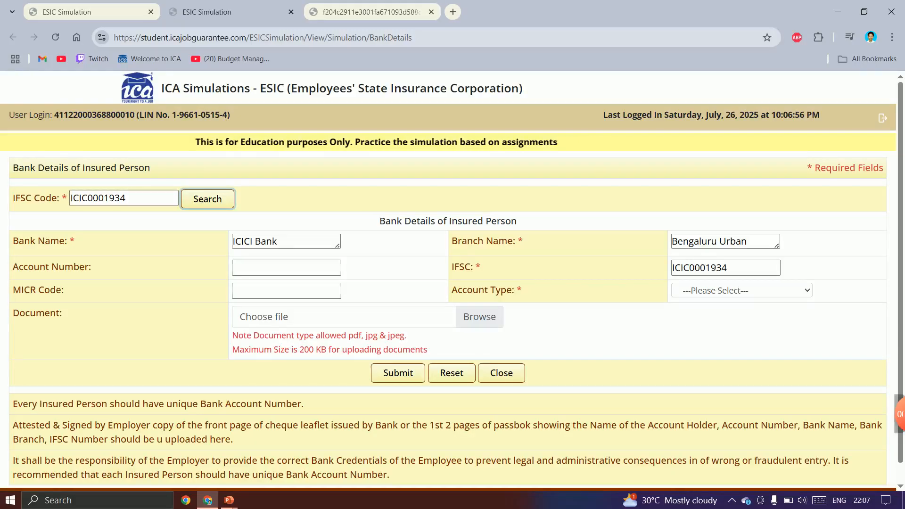
- Set the account type to Savings and copy the first employee's bank account number from the assignment document into the account number field
click(742, 291)
key(Return)
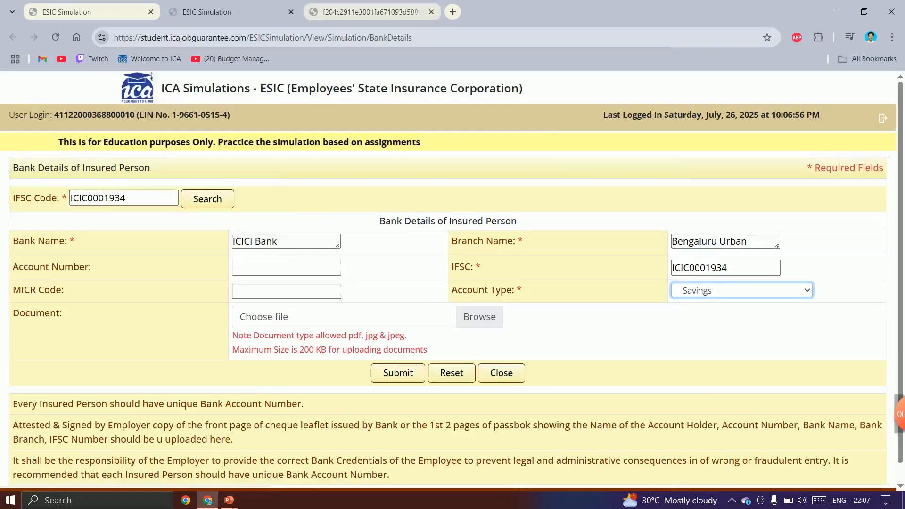
key(ctrl+Tab)
double_click(542, 383)
key(ctrl+c)
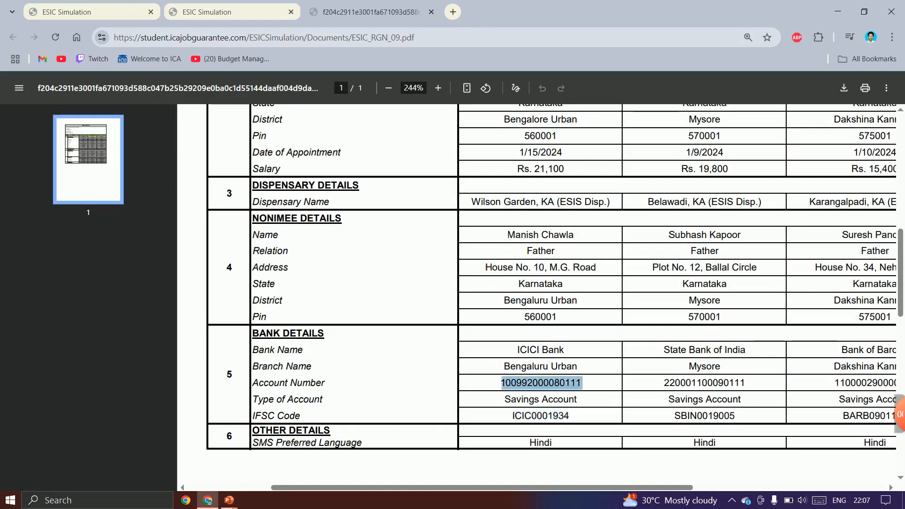
key(ctrl+shift+Tab)
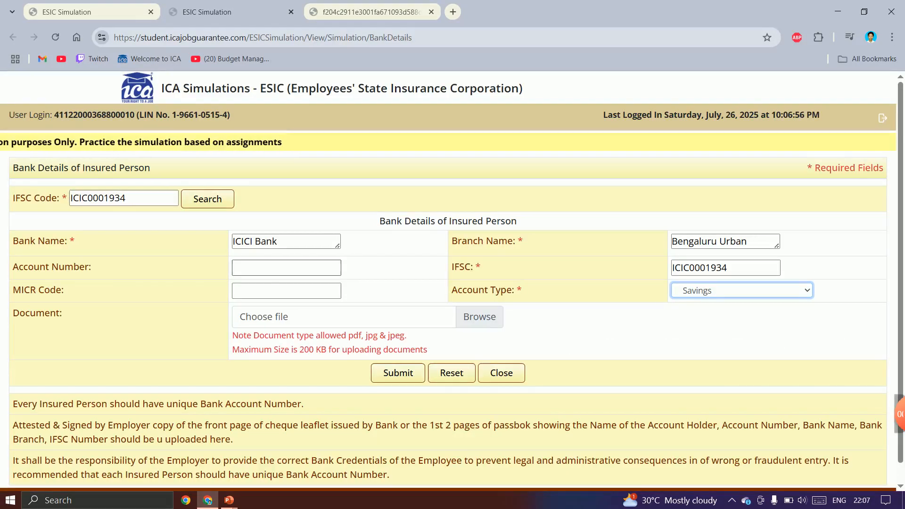
click(286, 268)
key(ctrl+v)
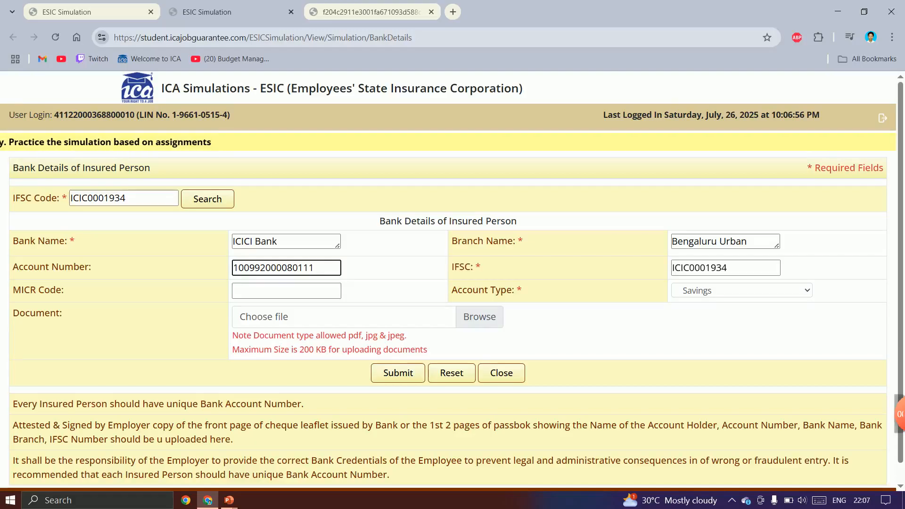
- Submit the insured person's bank details and return to the employee registration form
click(398, 373)
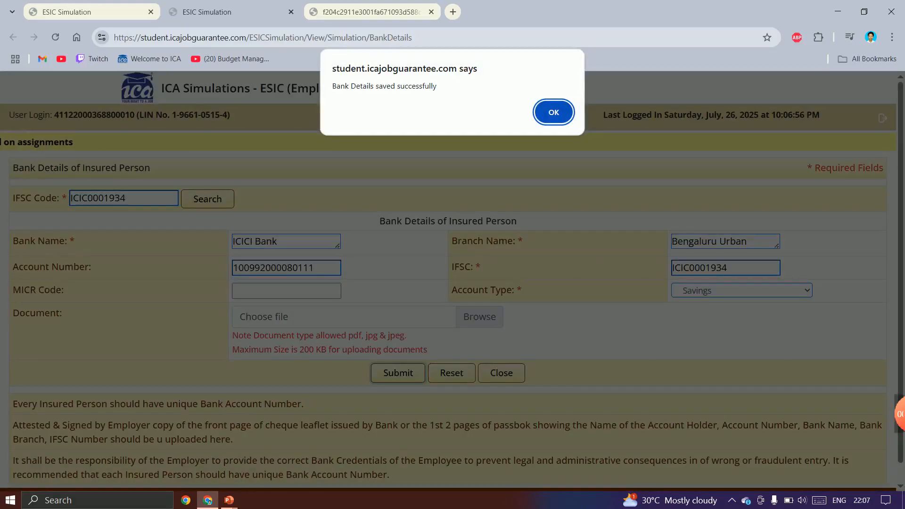
key(Return)
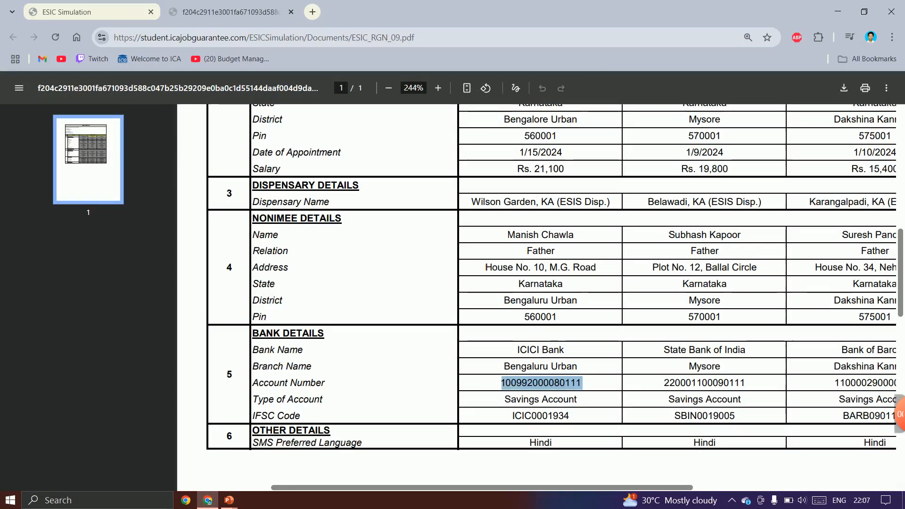
click(89, 12)
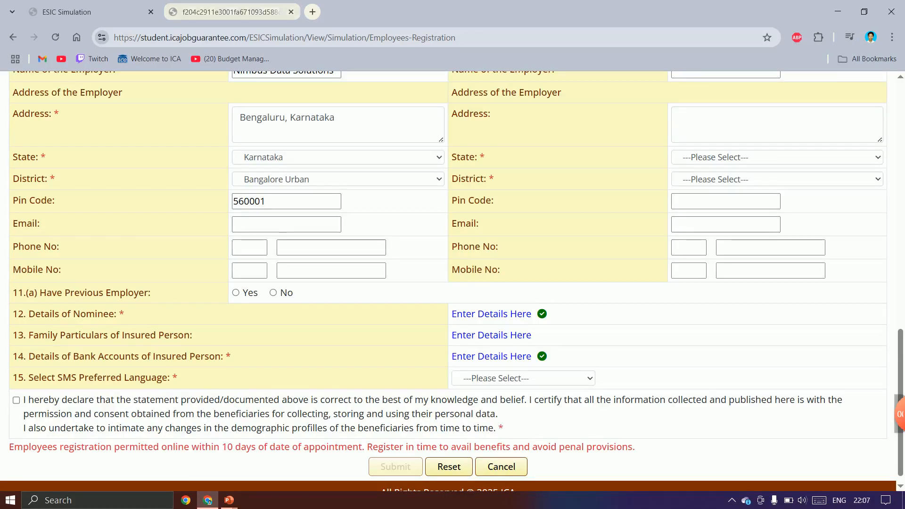
- Check the assignment document for the first employee's SMS preferred language and set it to Hindi in the registration form
click(231, 13)
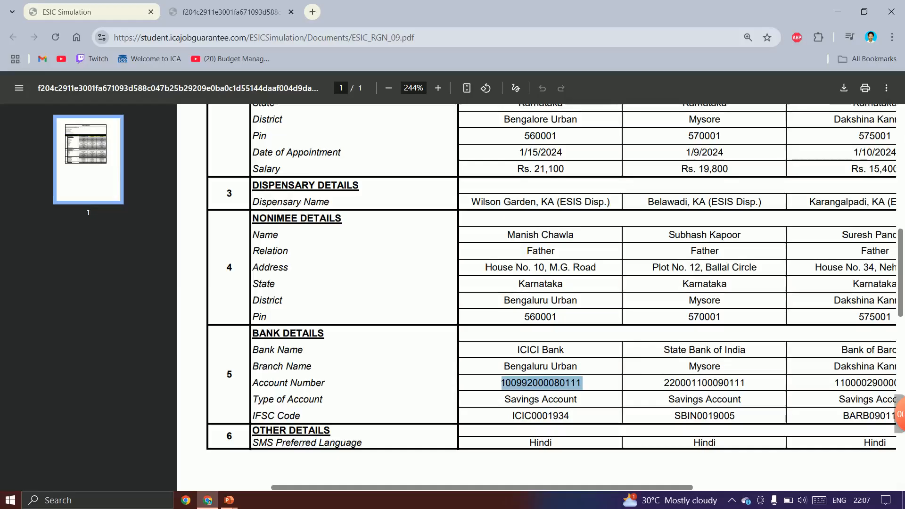
key(ctrl+Tab)
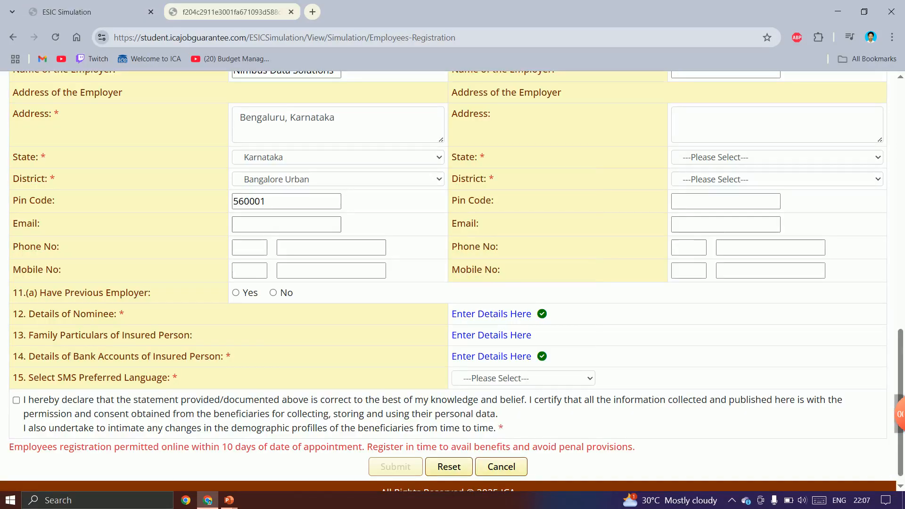
click(524, 378)
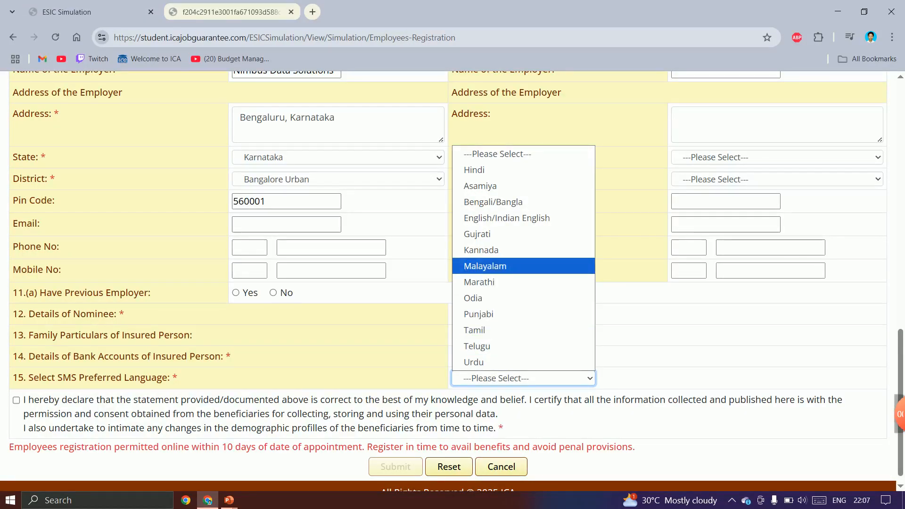
key(Down)
key(Up)
key(Up)
key(Up)
key(Up)
key(Up)
key(Up)
key(Up)
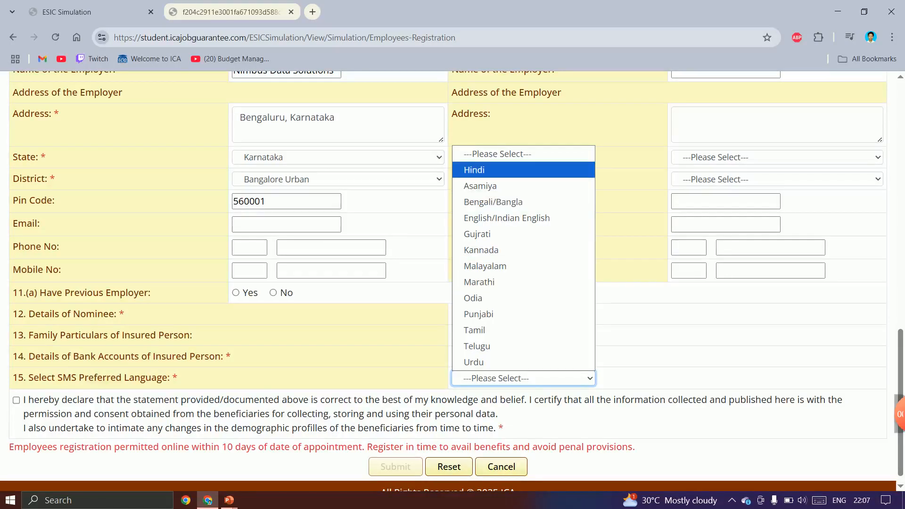
key(Return)
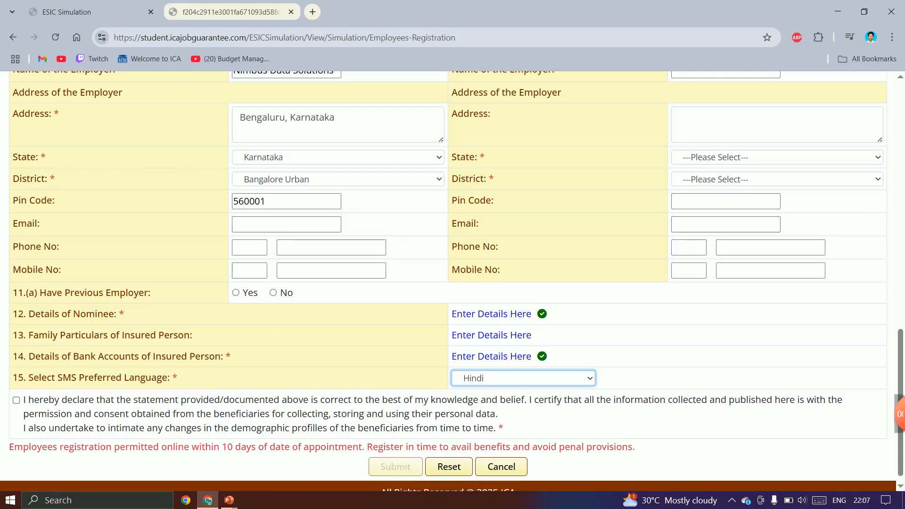
- Accept the declaration, submit the first employee's registration form, and dismiss the save confirmation
click(16, 400)
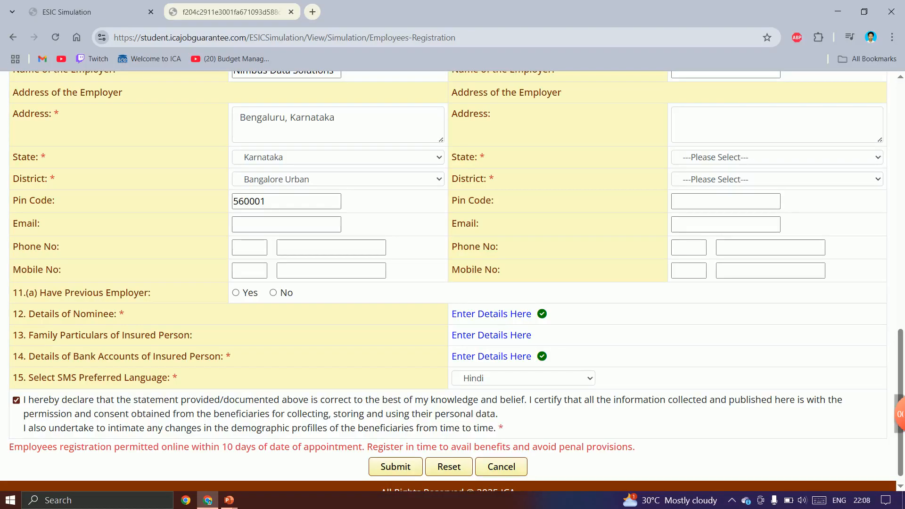
click(395, 467)
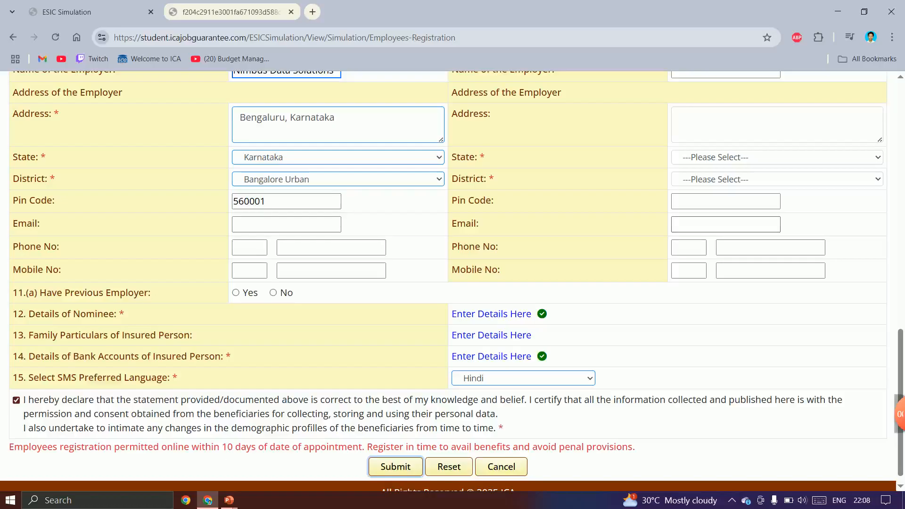
scroll(448, 281, up, 9)
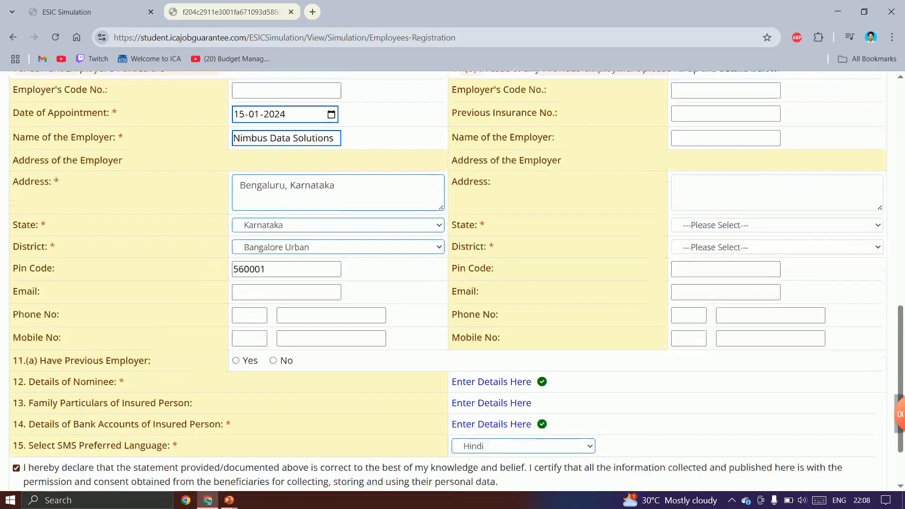
scroll(448, 281, up, 6)
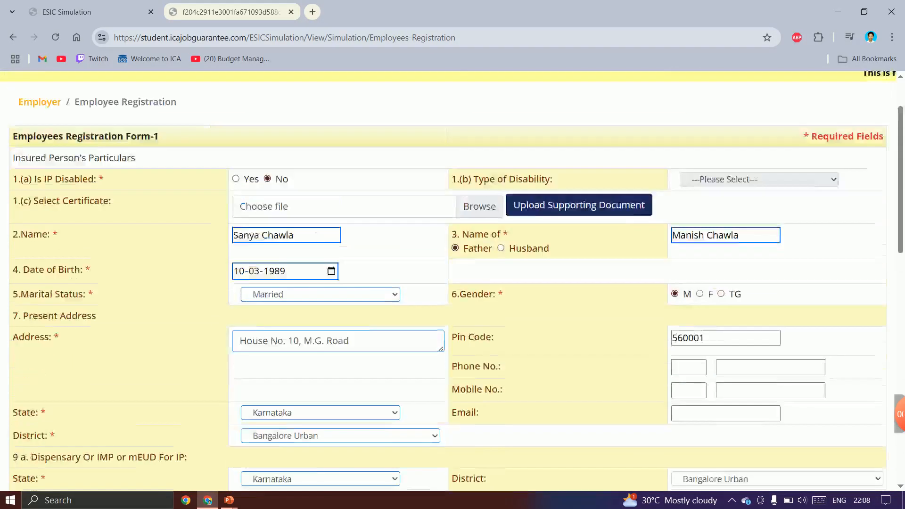
scroll(448, 281, down, 5)
scroll(448, 281, down, 10)
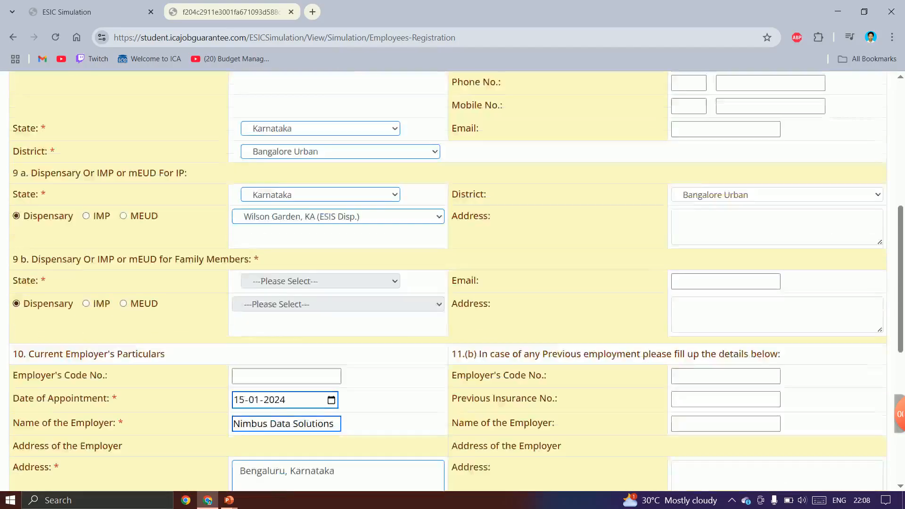
scroll(448, 281, down, 1)
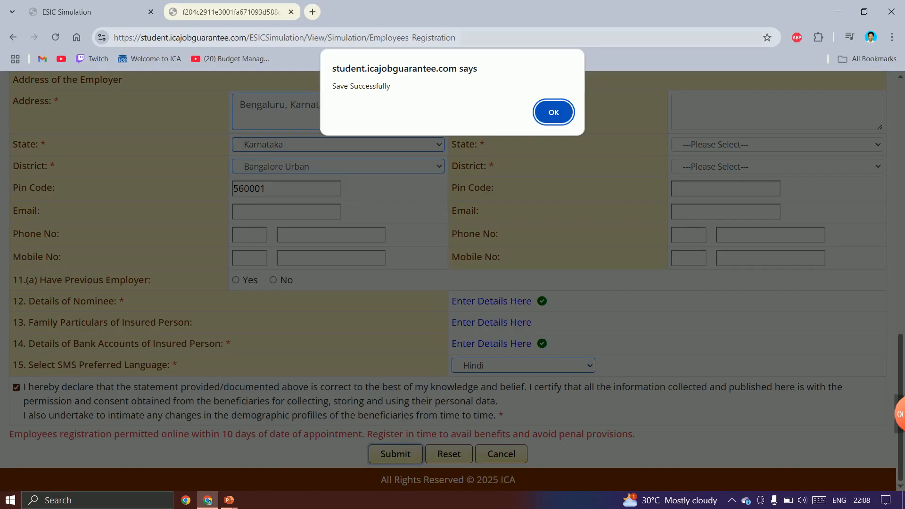
key(Return)
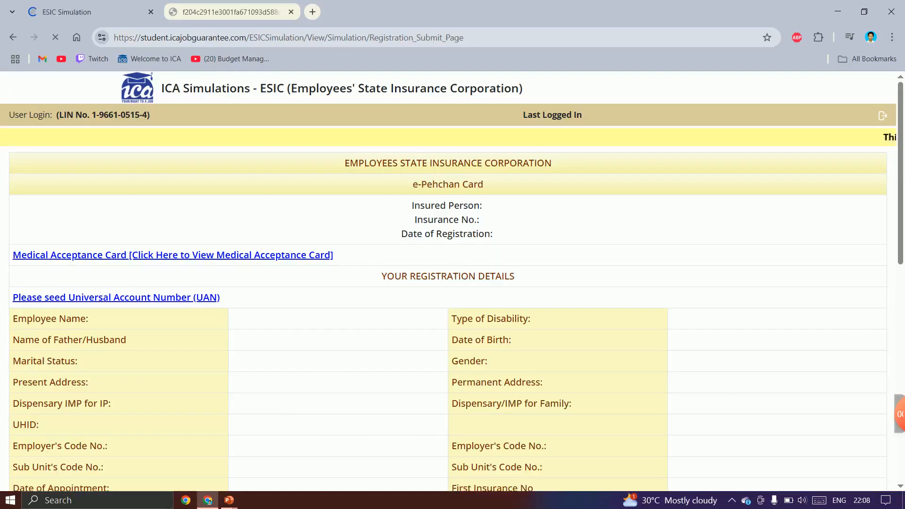
- Review the first employee's e-Pehchan card through to the nominee details and close it
scroll(448, 283, down, 8)
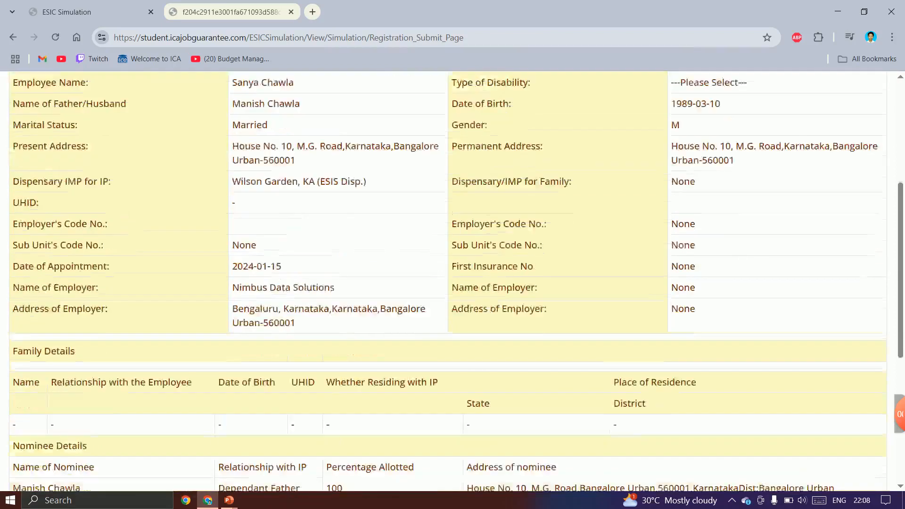
scroll(448, 283, down, 4)
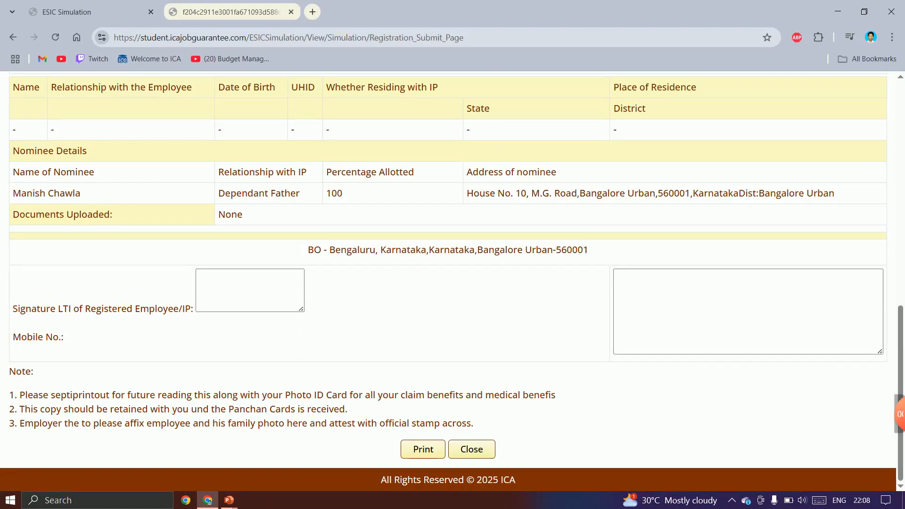
click(471, 449)
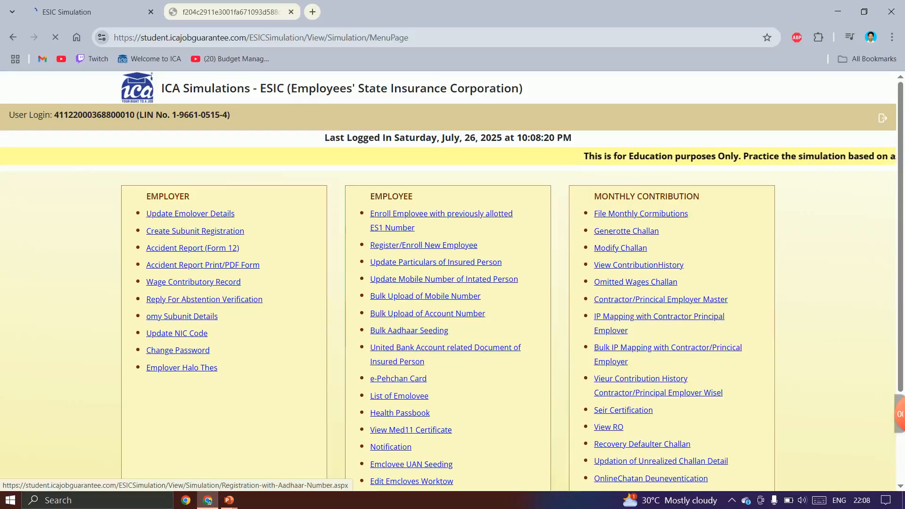
- Start registering a new employee, continue past the Aadhaar number page, and answer No to having a previously allotted ESI number
click(424, 245)
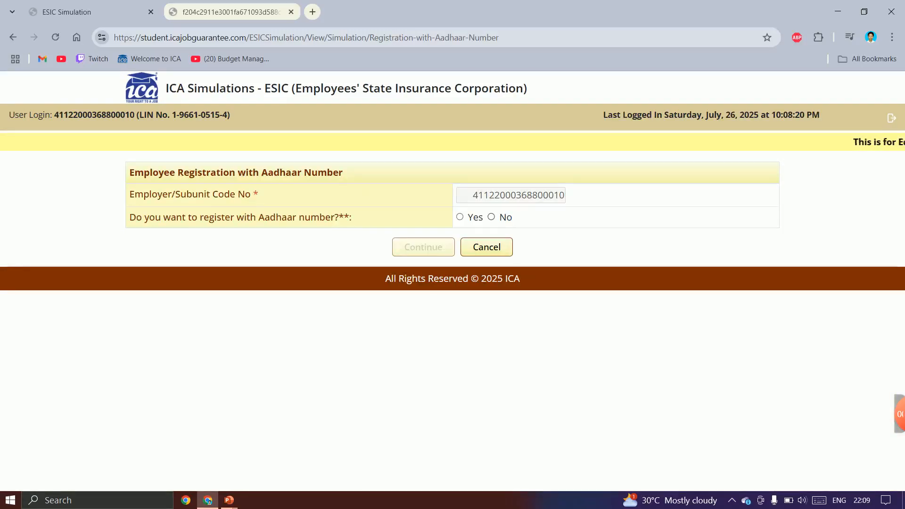
click(424, 247)
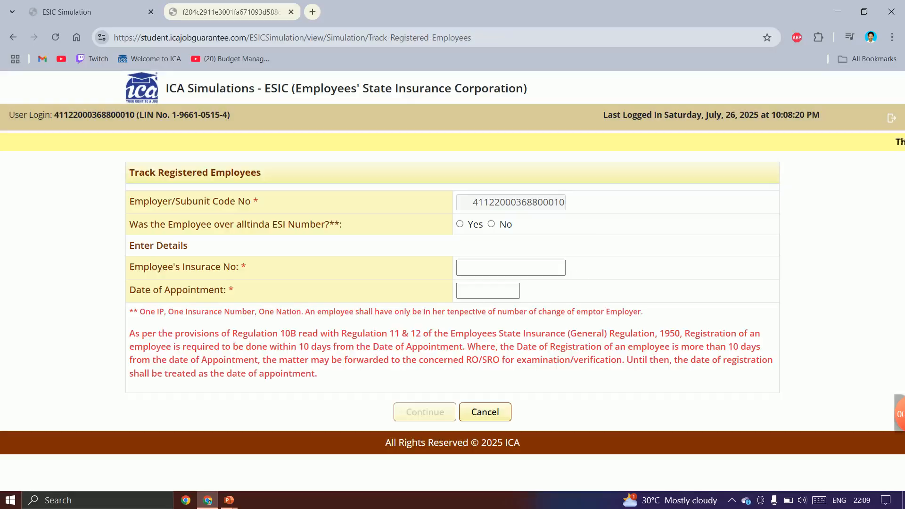
click(491, 224)
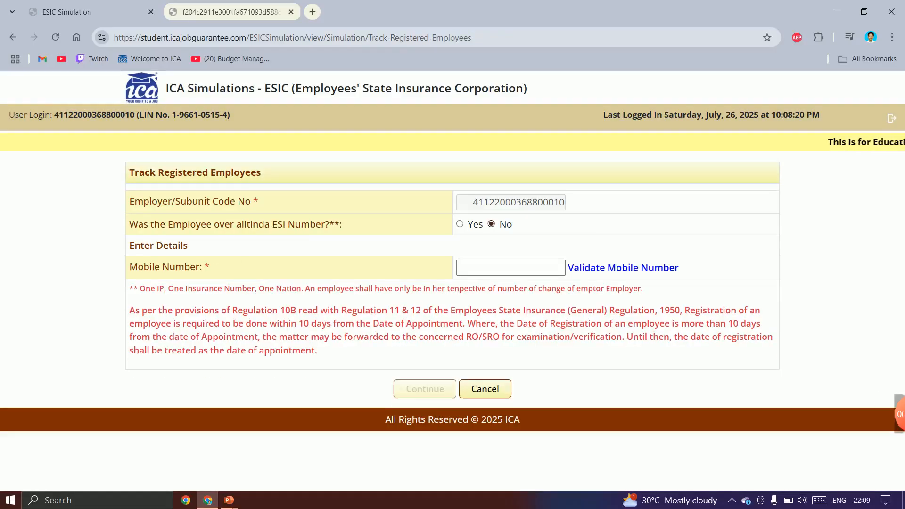
- Copy the second employee's mobile number from the assignment document into the mobile number field, validate it, and continue to the registration form
click(511, 268)
key(ctrl+Tab)
scroll(538, 293, up, 6)
scroll(538, 293, down, 1)
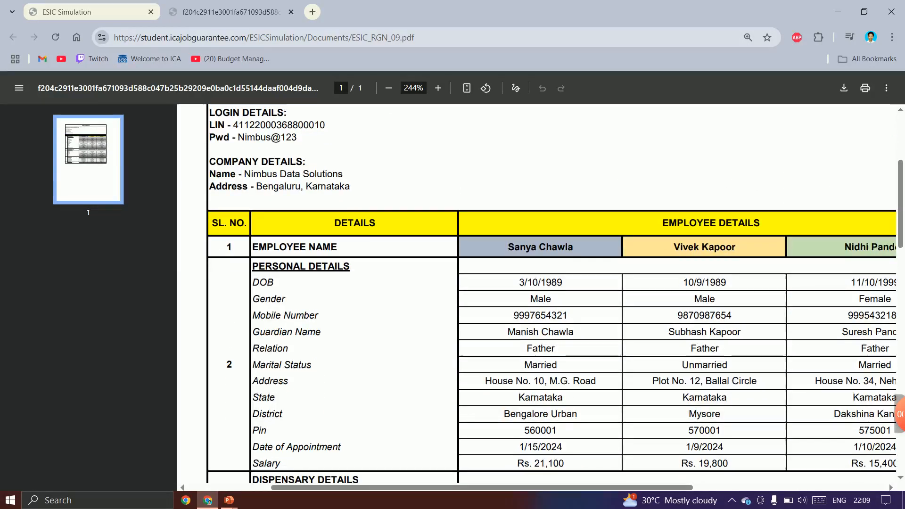
double_click(705, 315)
key(ctrl+c)
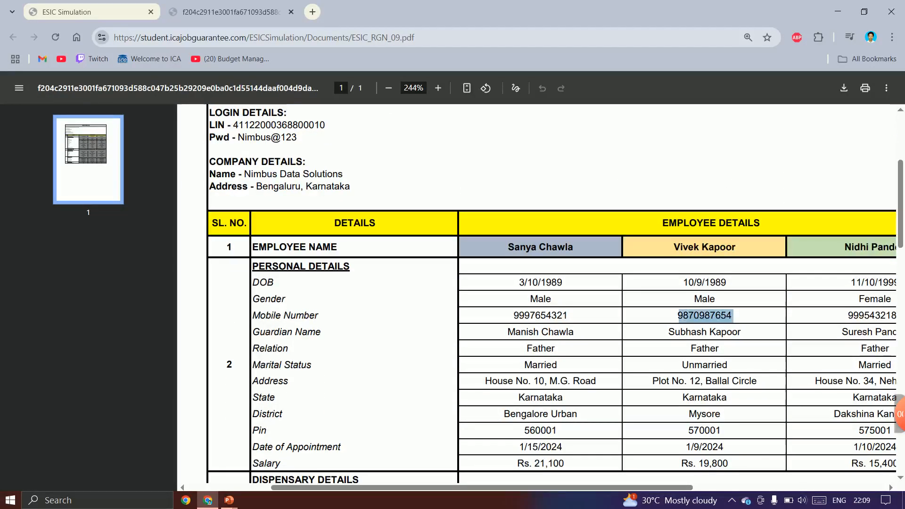
key(ctrl+Tab)
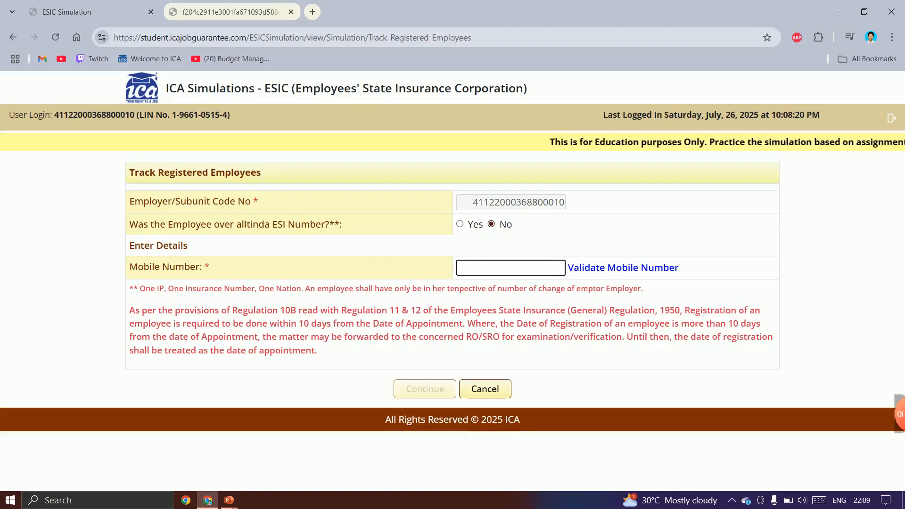
key(ctrl+v)
click(624, 268)
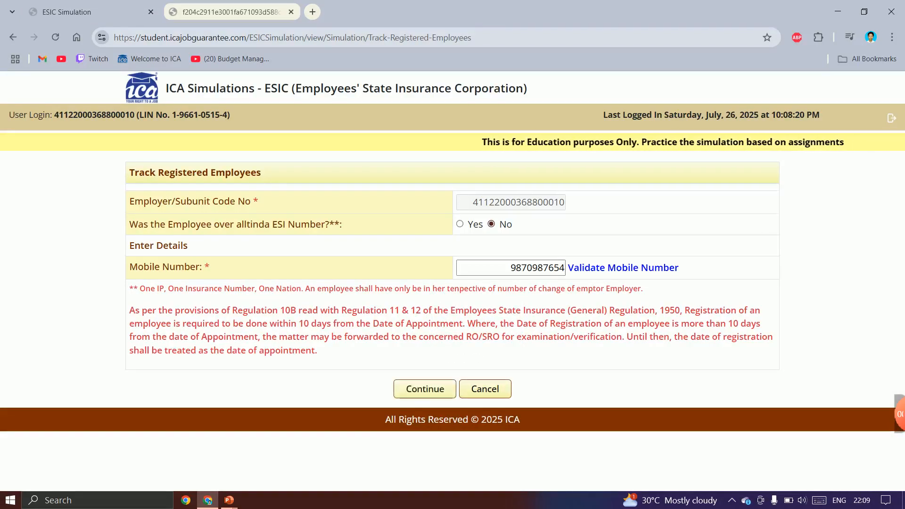
click(425, 389)
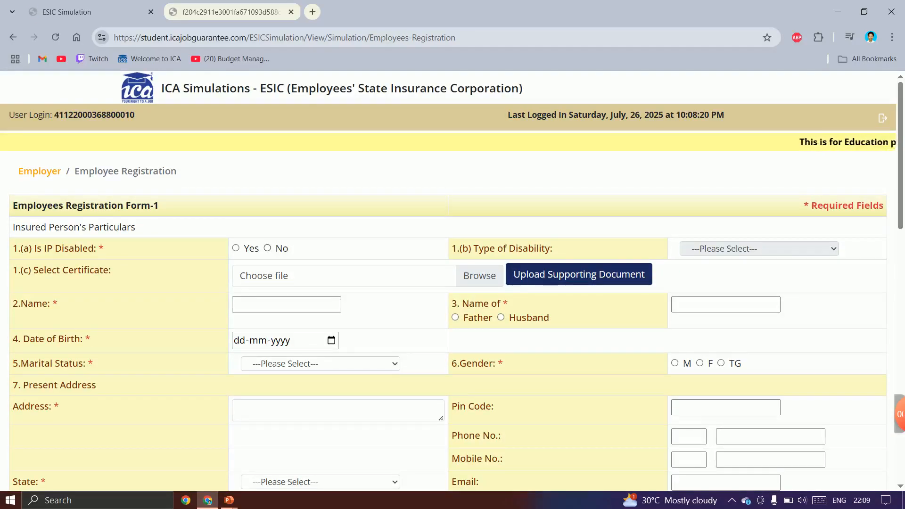
- Mark the insured person as not disabled and copy the second employee's name from the assignment document into the name field
click(286, 305)
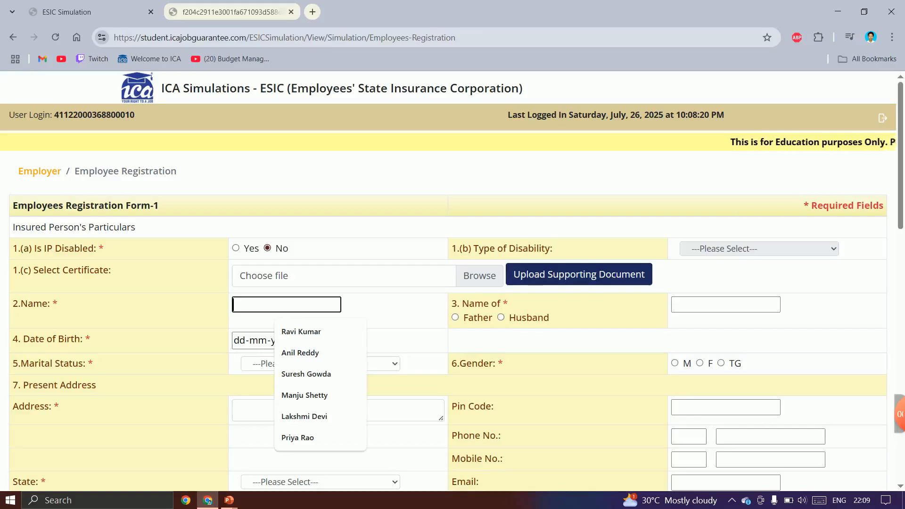
key(ctrl+Tab)
drag(674, 247, 734, 247)
key(ctrl+c)
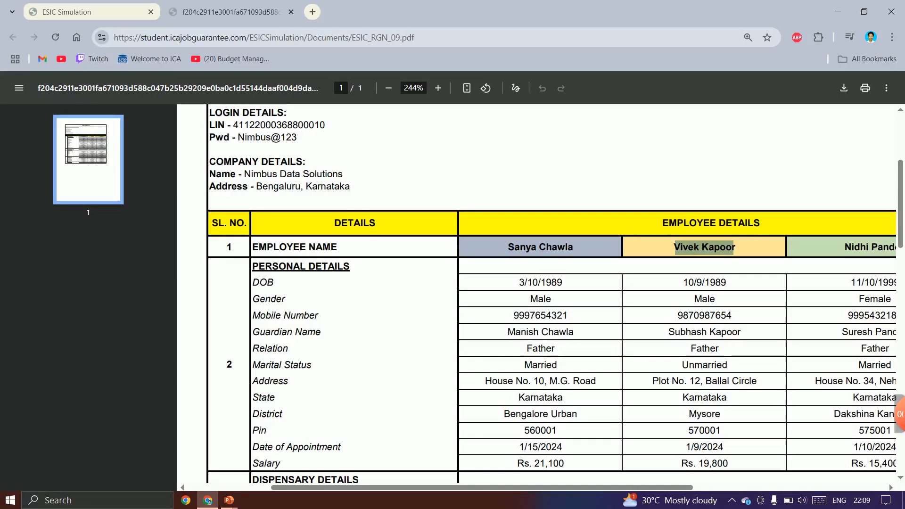
key(ctrl+Tab)
key(ctrl+v)
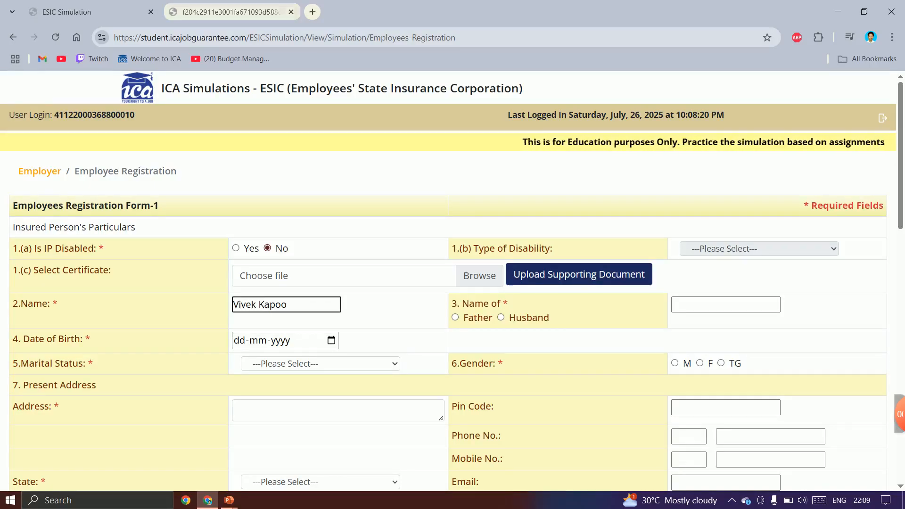
- Check the second employee's date of birth in the assignment document and enter it in the registration form
key(ctrl+Tab)
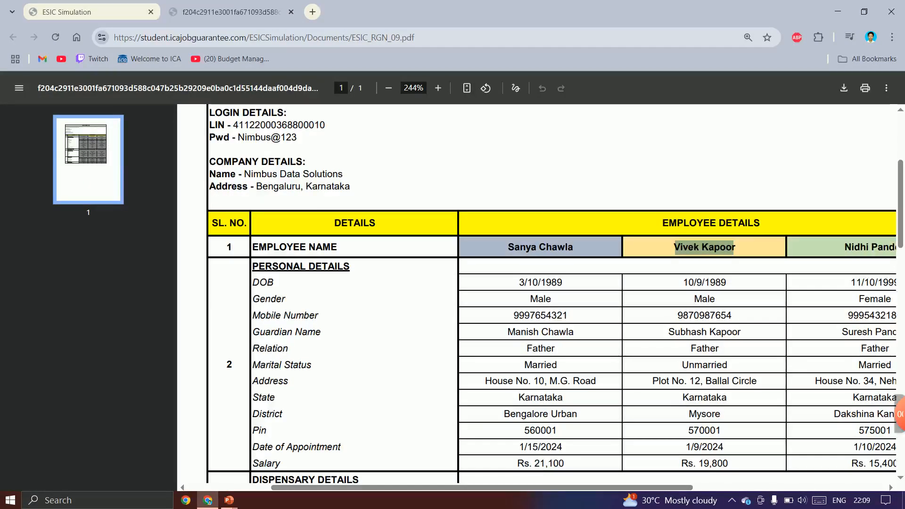
key(ctrl+Tab)
key(Tab)
text(09-1)
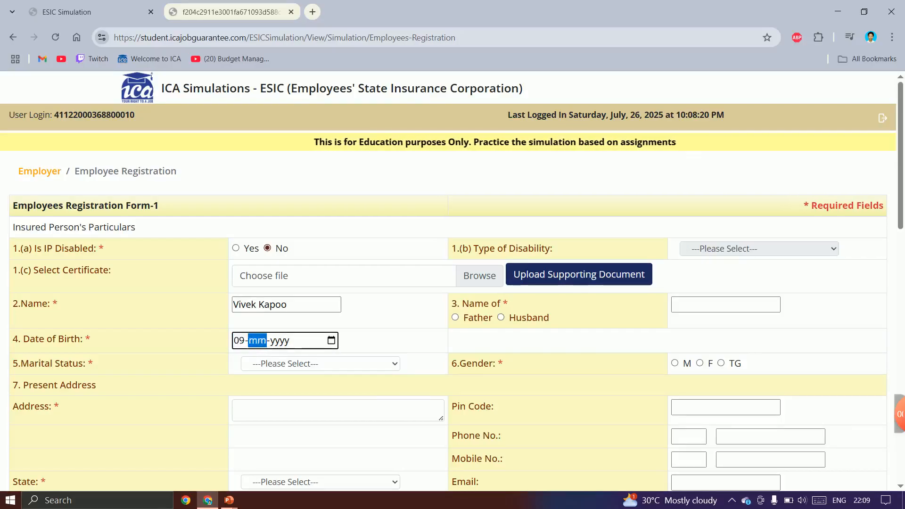
text(0-1989)
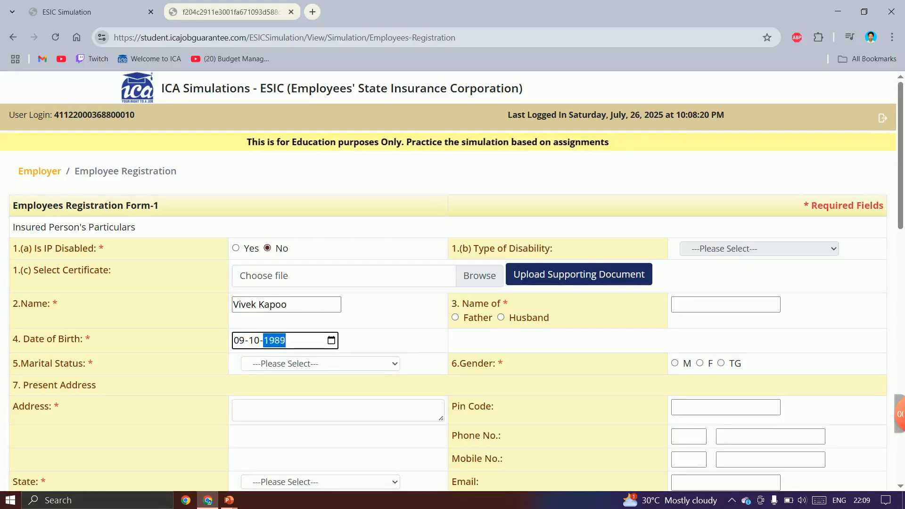
- Copy the second employee's guardian name from the assignment document into the form and set the relation to Father
key(ctrl+Tab)
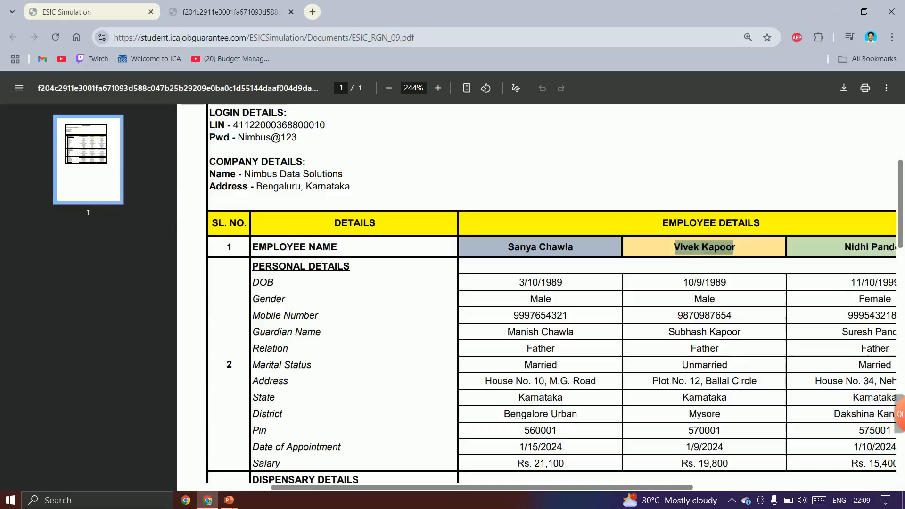
drag(670, 332, 735, 332)
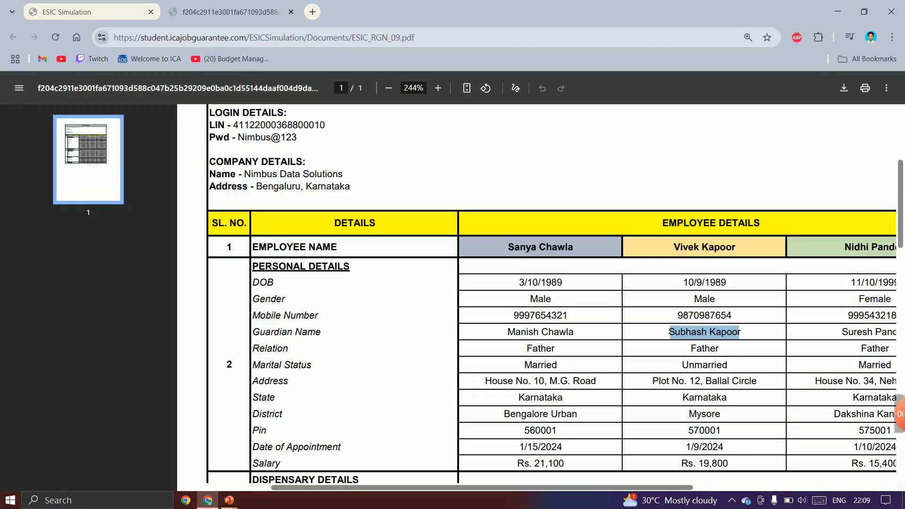
key(ctrl+Tab)
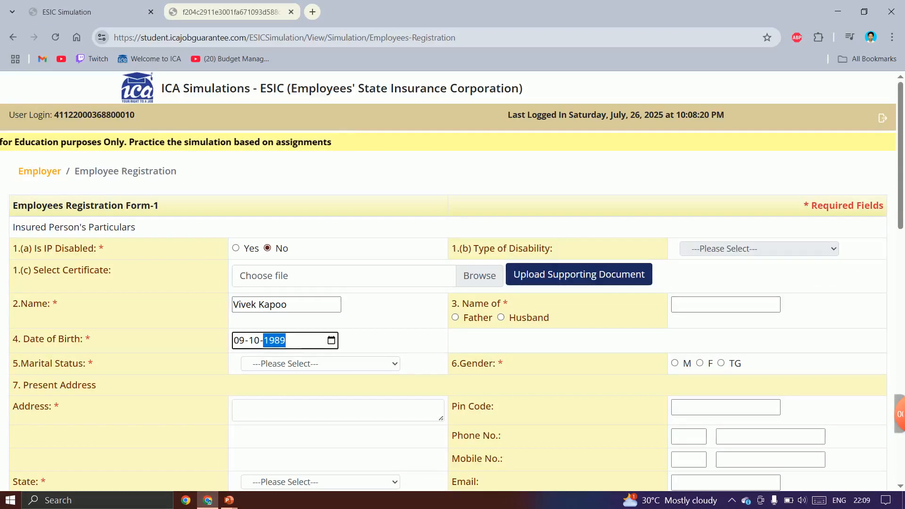
click(717, 304)
key(ctrl+v)
click(455, 318)
- Set the gender to M and the marital status to UnMarried, checking the second employee's details in the assignment document
click(675, 363)
click(320, 363)
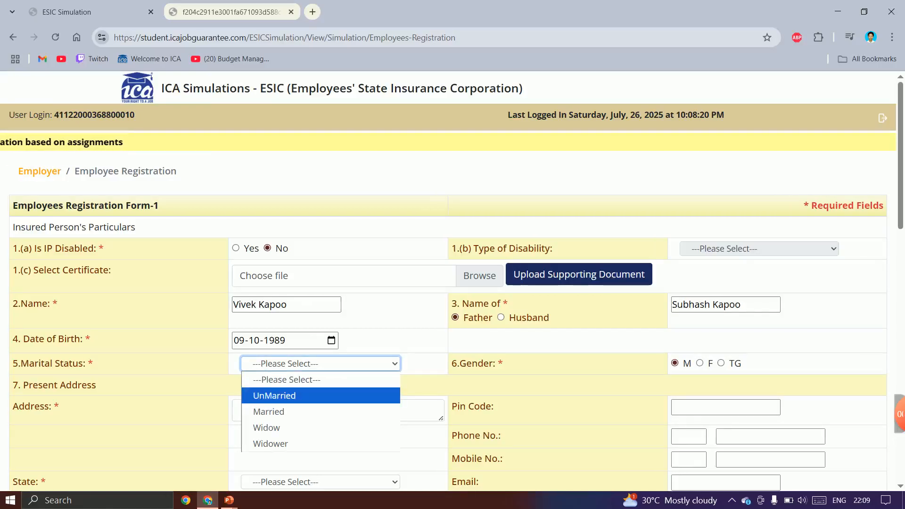
click(321, 411)
key(ctrl+Tab)
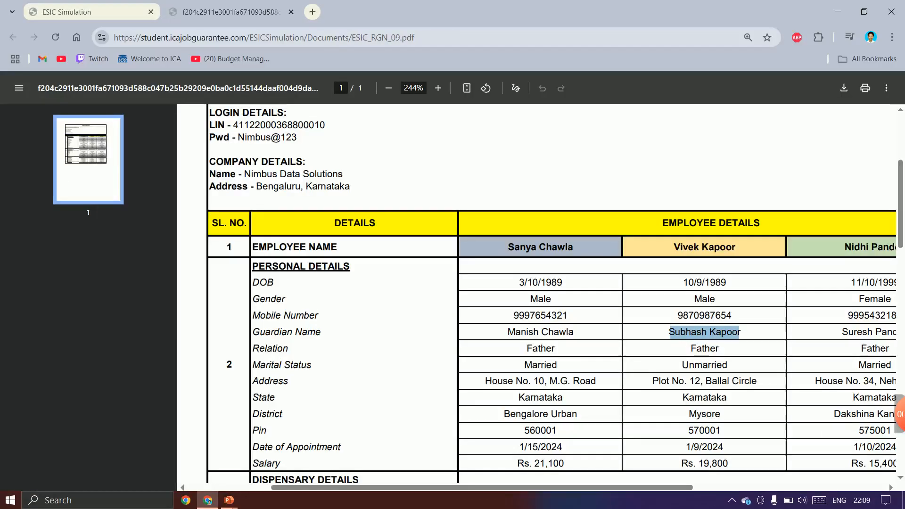
key(ctrl+Tab)
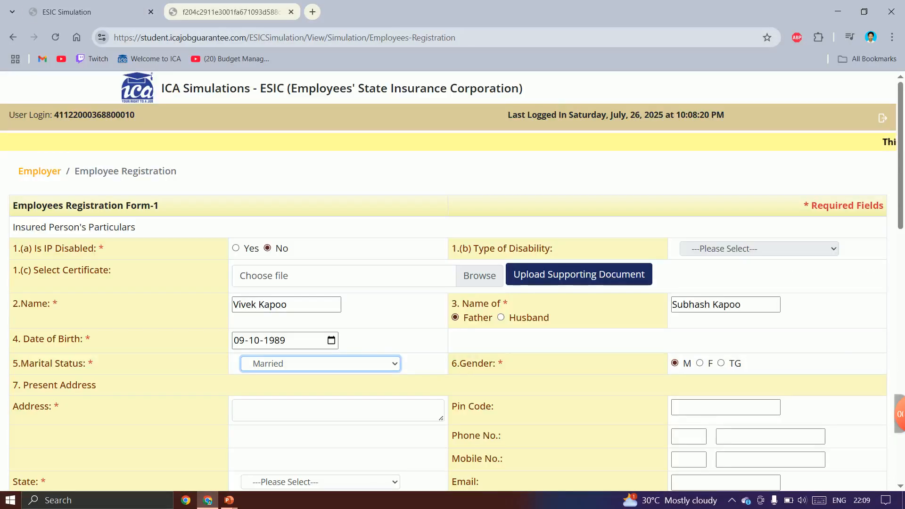
key(alt+Down)
key(Up)
key(Return)
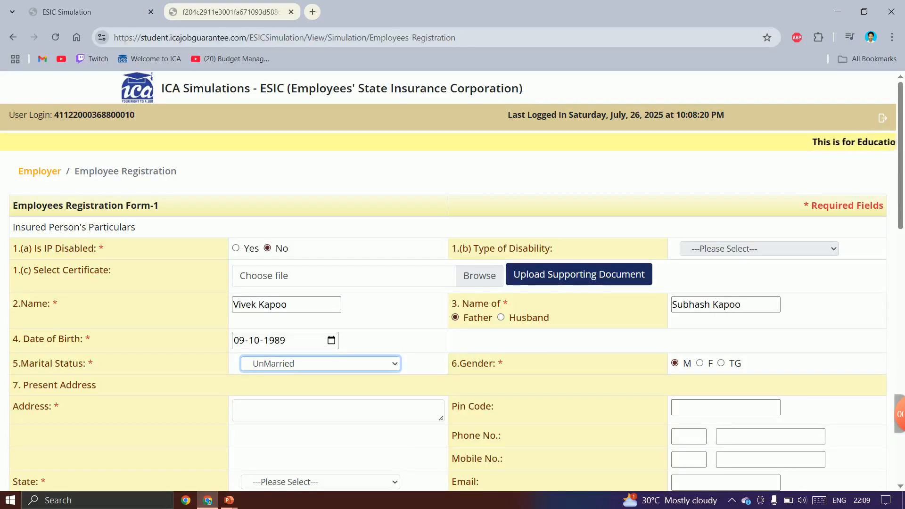
- Copy the second employee's street address from the assignment document into the present address field
key(ctrl+Tab)
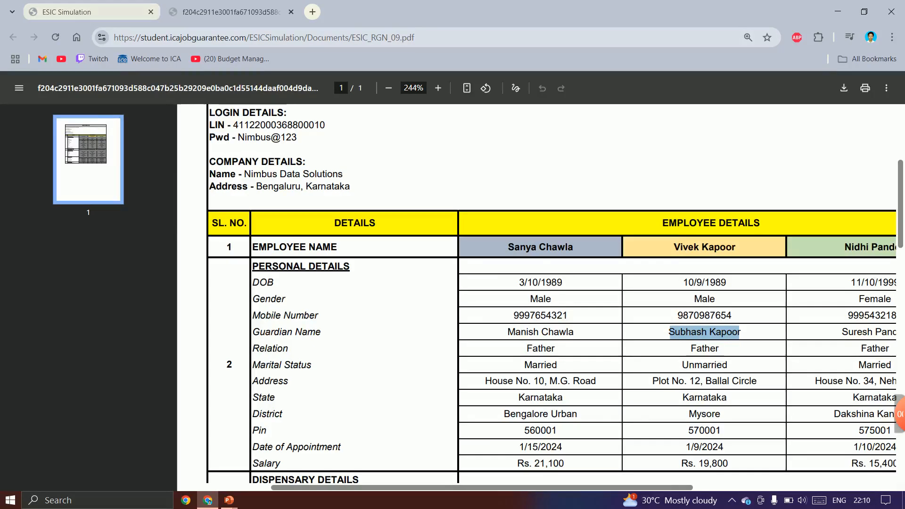
key(ctrl+Tab)
scroll(453, 283, down, 3)
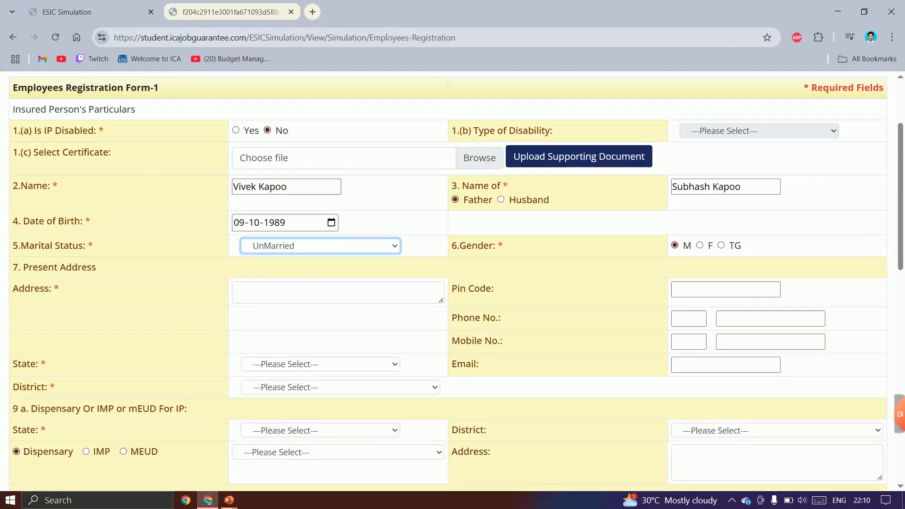
click(338, 292)
key(ctrl+Tab)
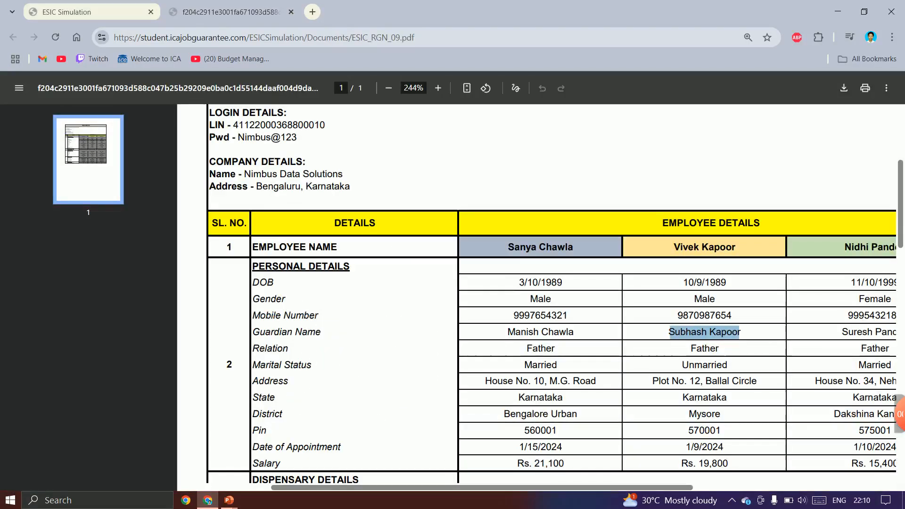
scroll(538, 292, down, 1)
drag(653, 322, 758, 322)
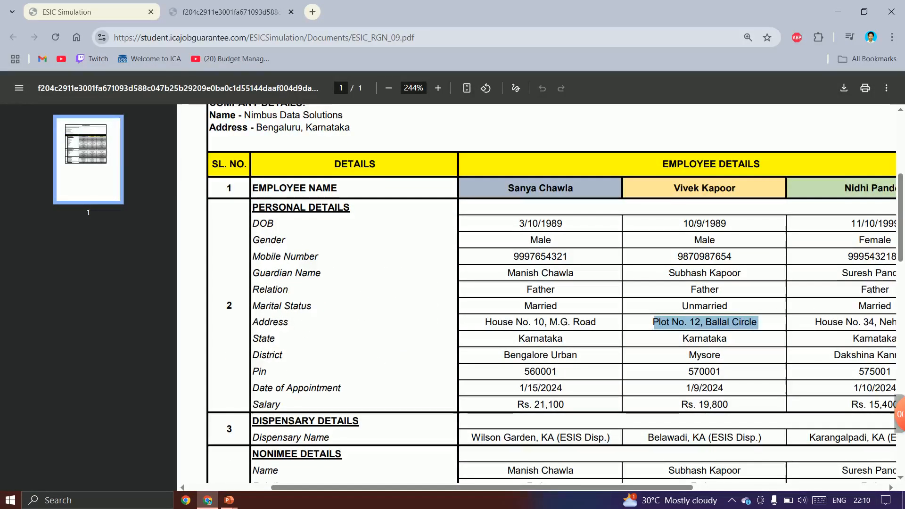
key(ctrl+c)
key(ctrl+Tab)
key(ctrl+v)
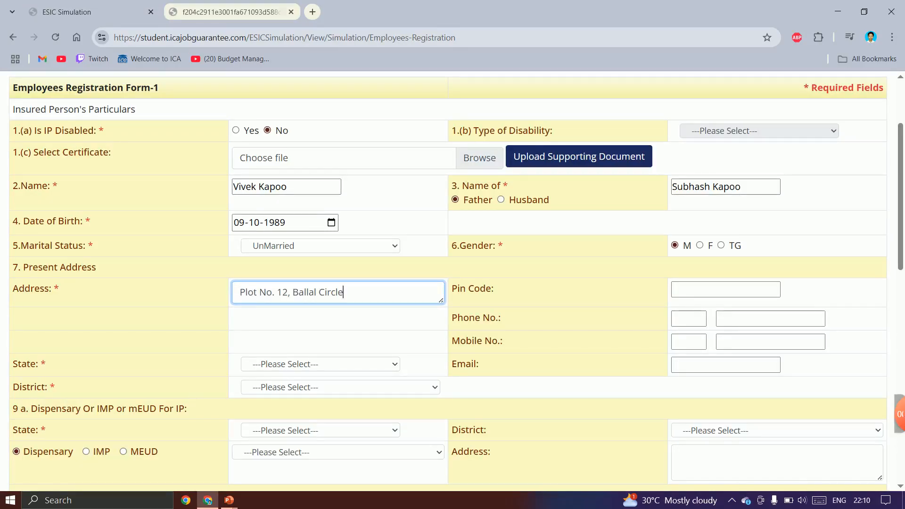
- Check the second employee's location in the assignment document and set the present address to state Karnataka and district Mysore
key(ctrl+Tab)
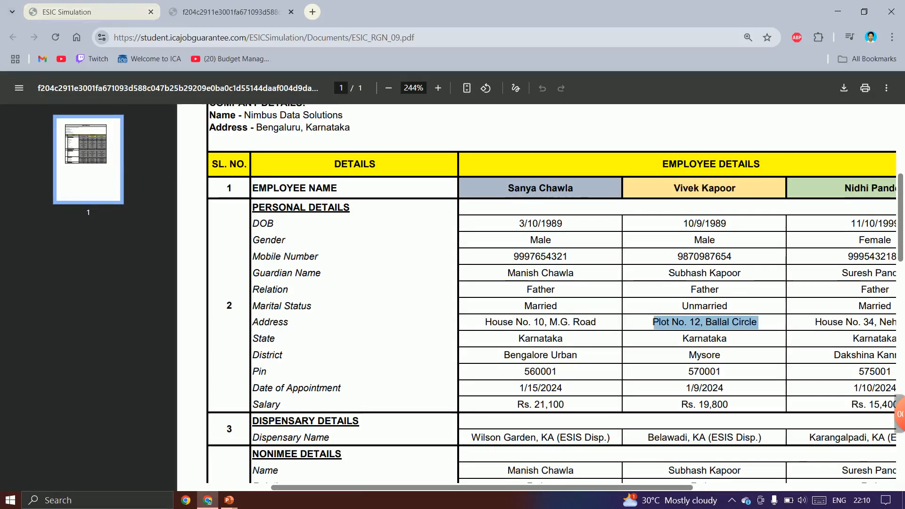
key(ctrl+Tab)
click(320, 364)
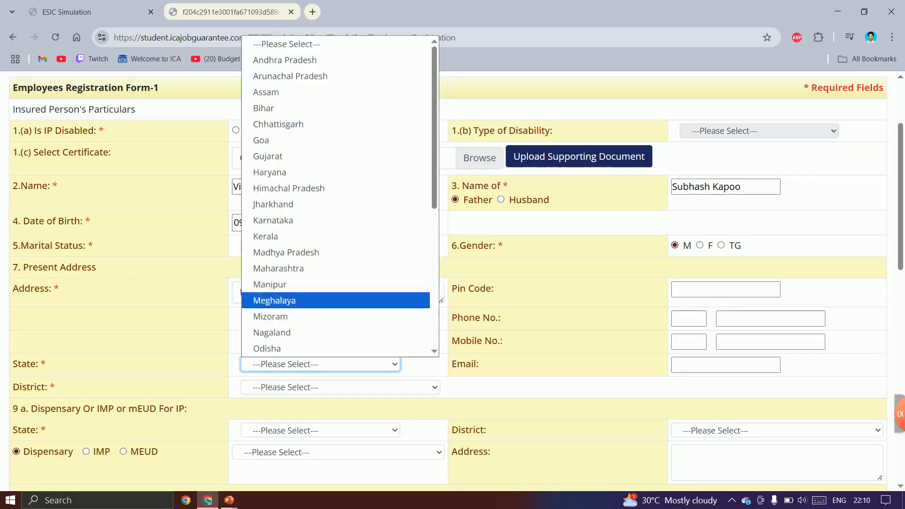
click(320, 220)
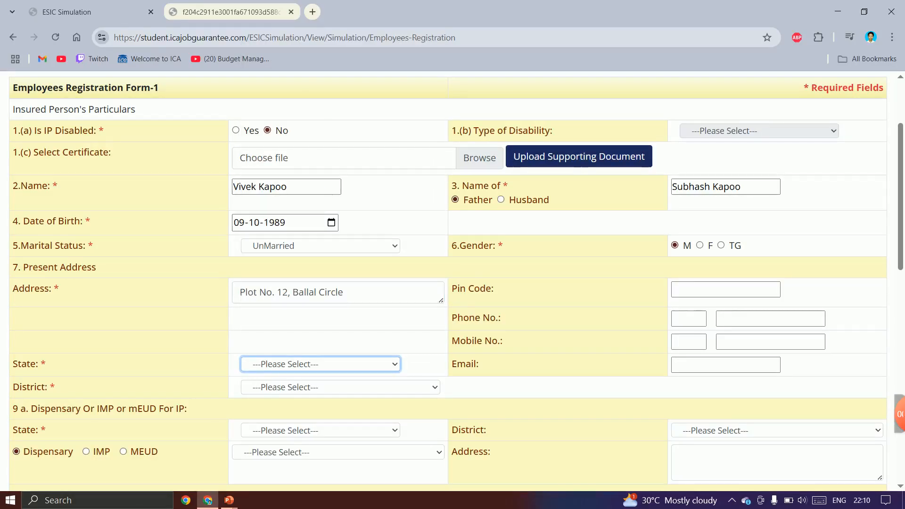
click(341, 387)
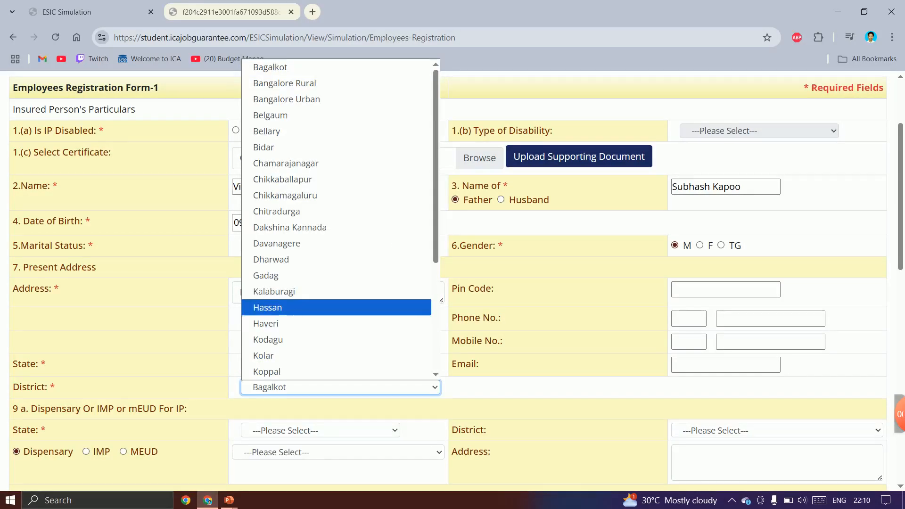
scroll(337, 243, down, 4)
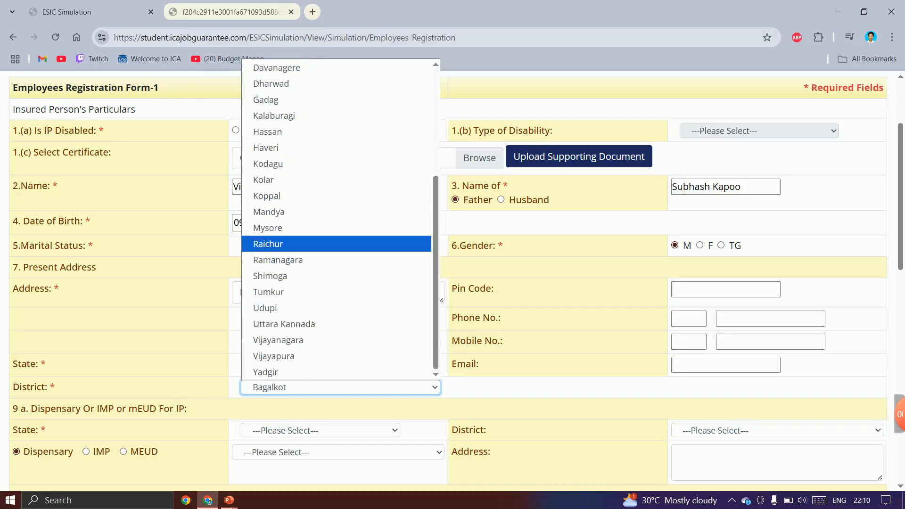
click(268, 227)
scroll(448, 278, down, 1)
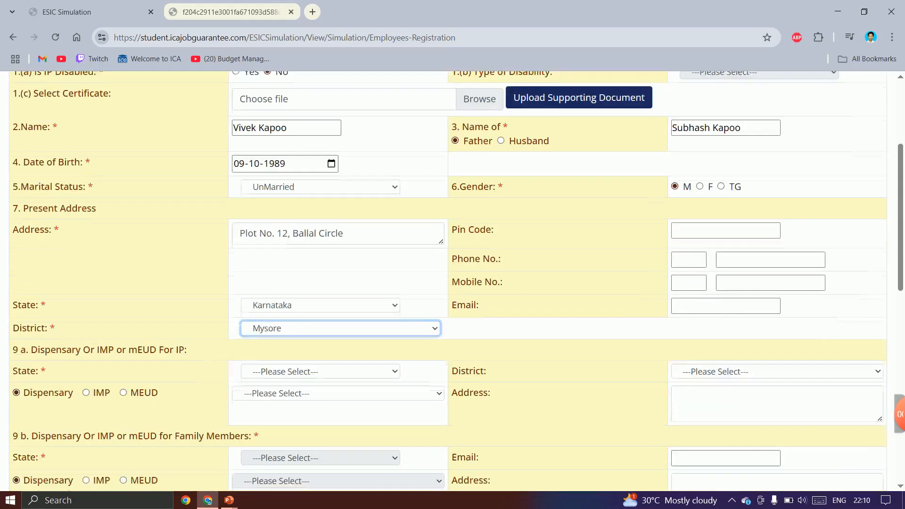
- Copy the second employee's postal pin code from the assignment document into the present address
click(726, 231)
key(ctrl+Tab)
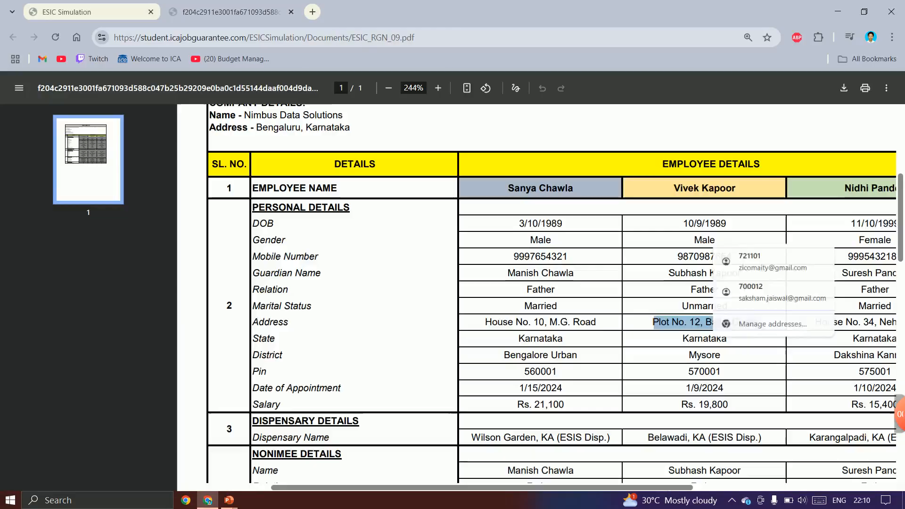
double_click(705, 372)
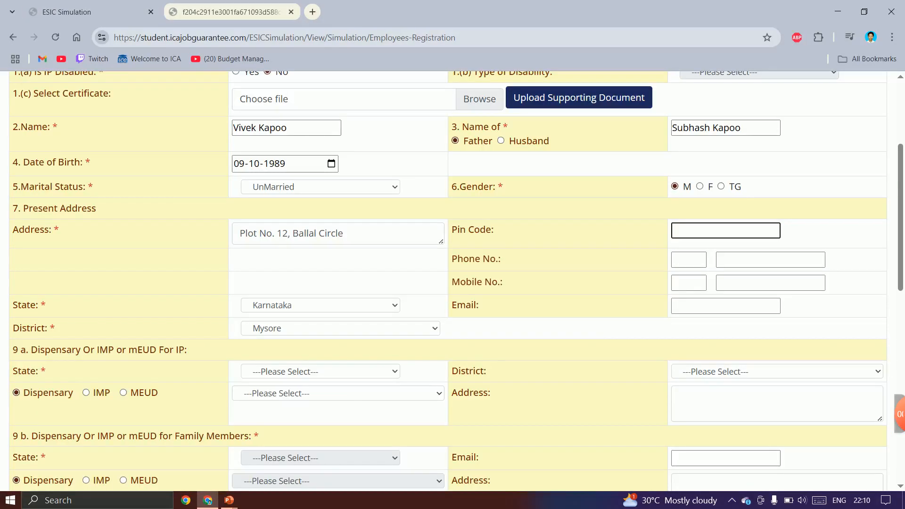
- Set the IP dispensary's state to Karnataka and district to Mysore, and check the selected dispensary against the assignment document
scroll(448, 283, down, 2)
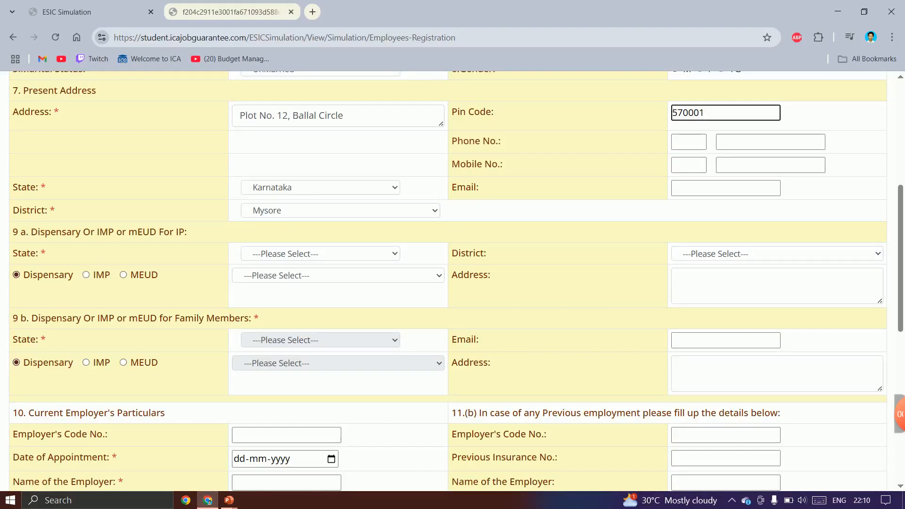
click(321, 254)
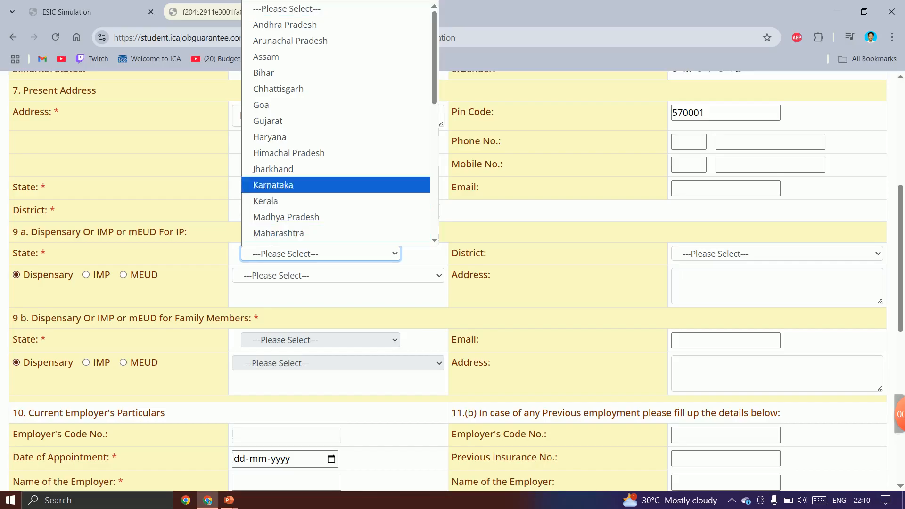
key(Return)
click(777, 253)
scroll(755, 174, down, 5)
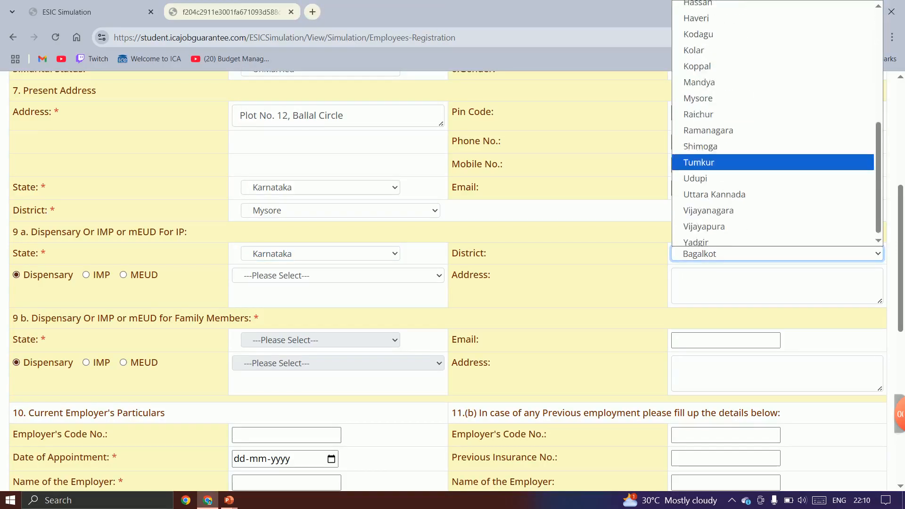
click(699, 98)
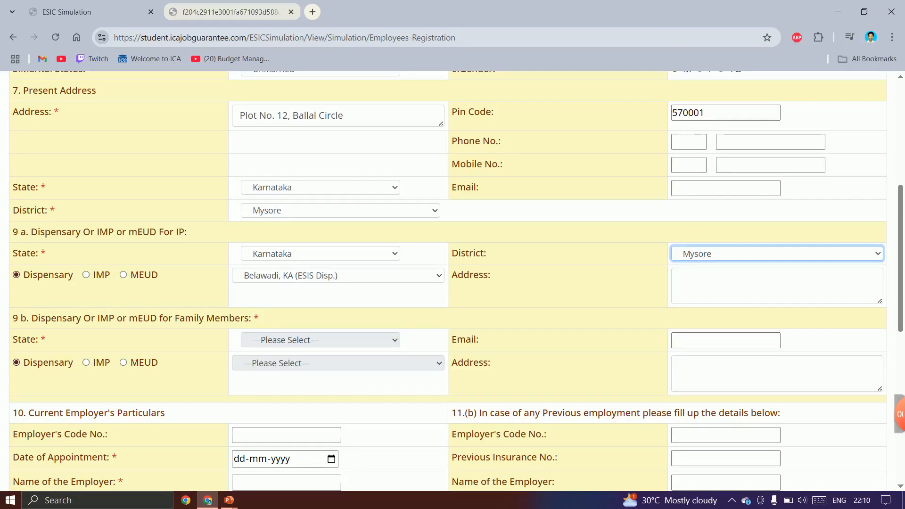
key(ctrl+Tab)
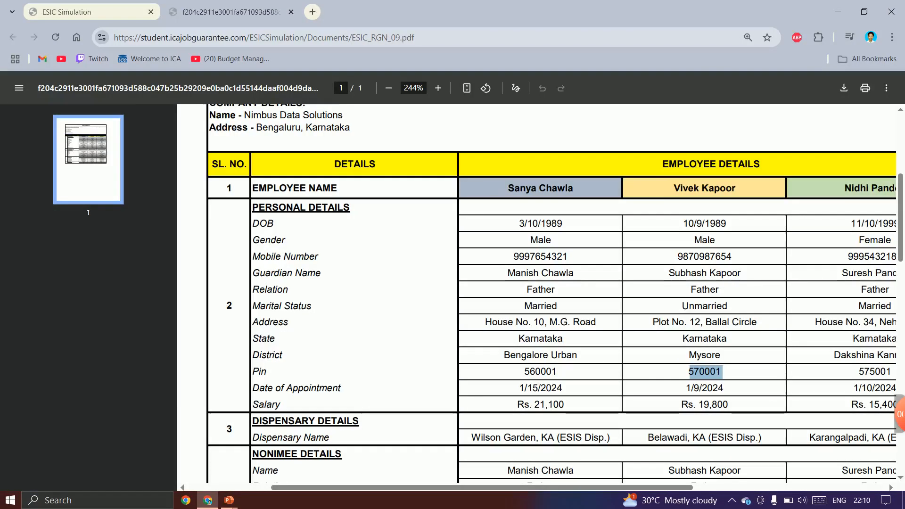
key(ctrl+Tab)
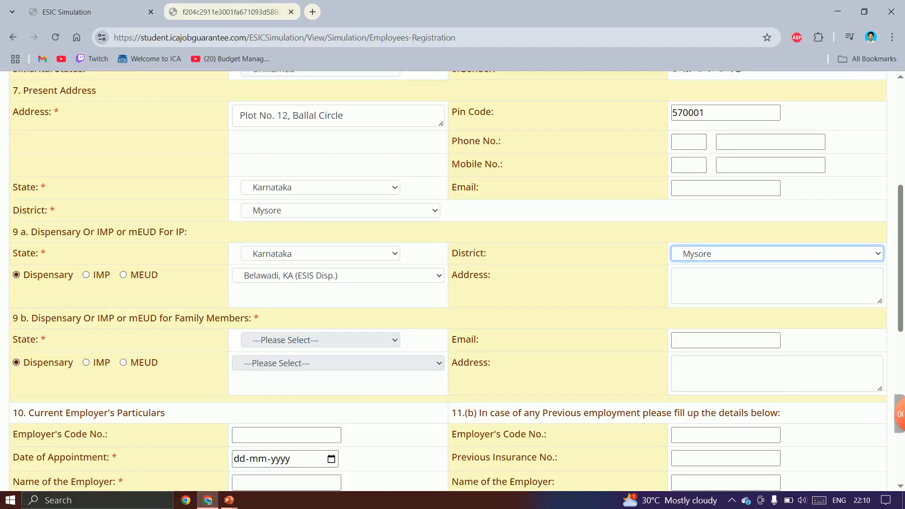
- Look up the second employee's appointment date in the assignment document and enter 09-01-2024 as the Date of Appointment
scroll(453, 283, down, 3)
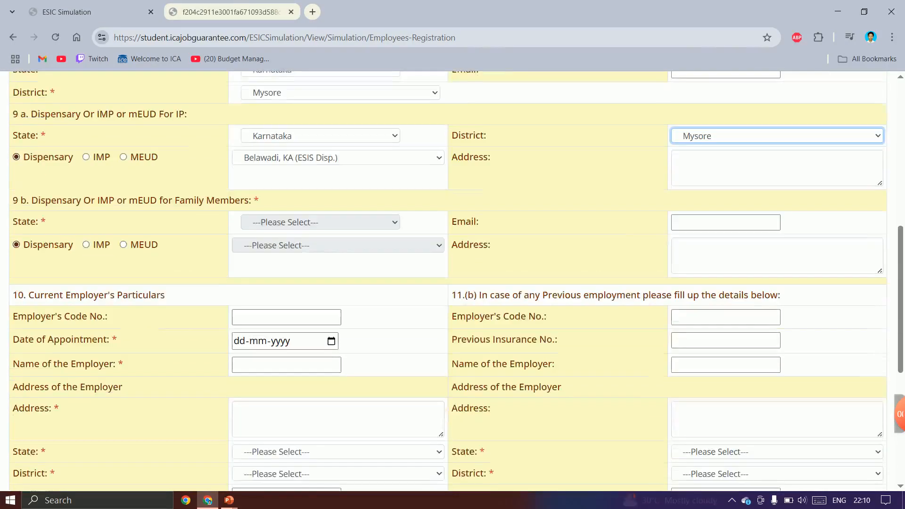
key(ctrl+Tab)
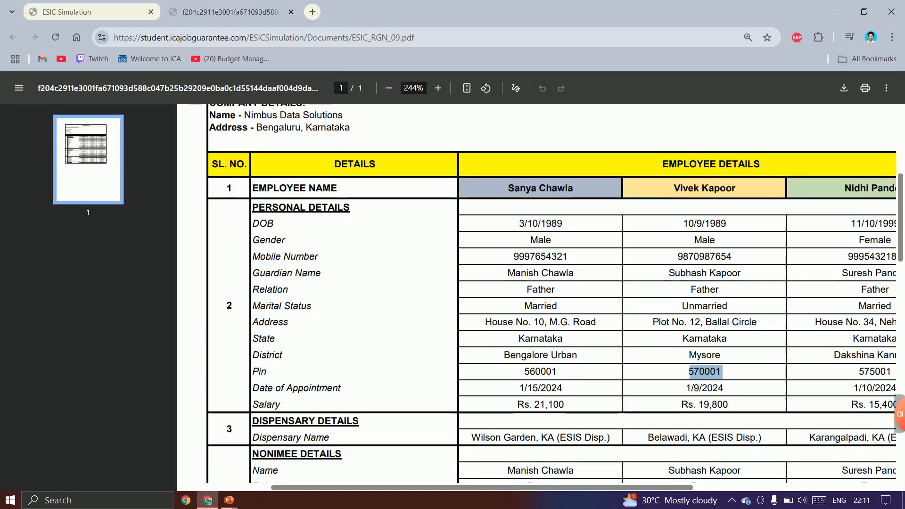
scroll(537, 292, down, 3)
scroll(537, 293, down, 1)
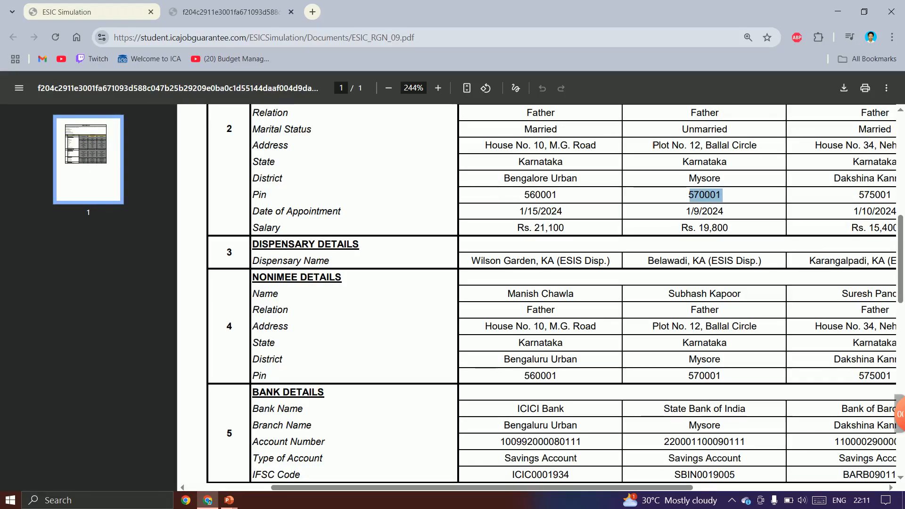
key(ctrl+Tab)
click(239, 342)
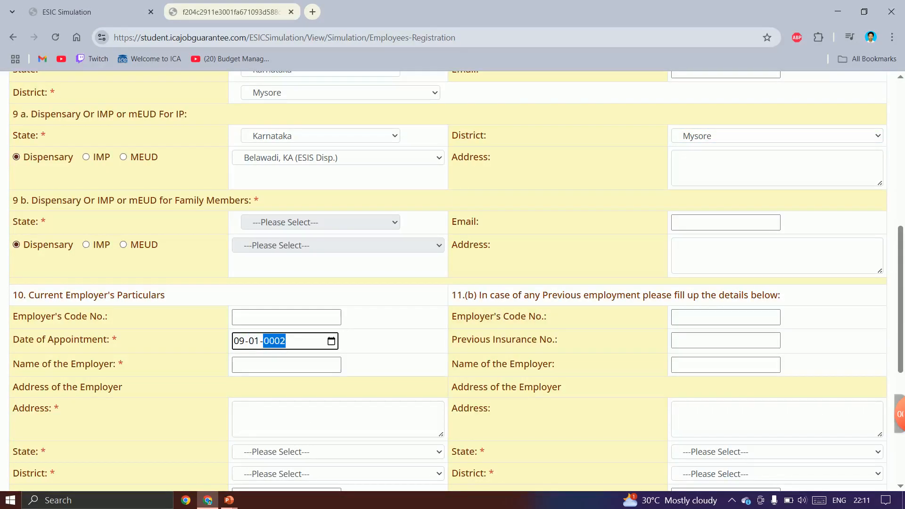
key(Tab)
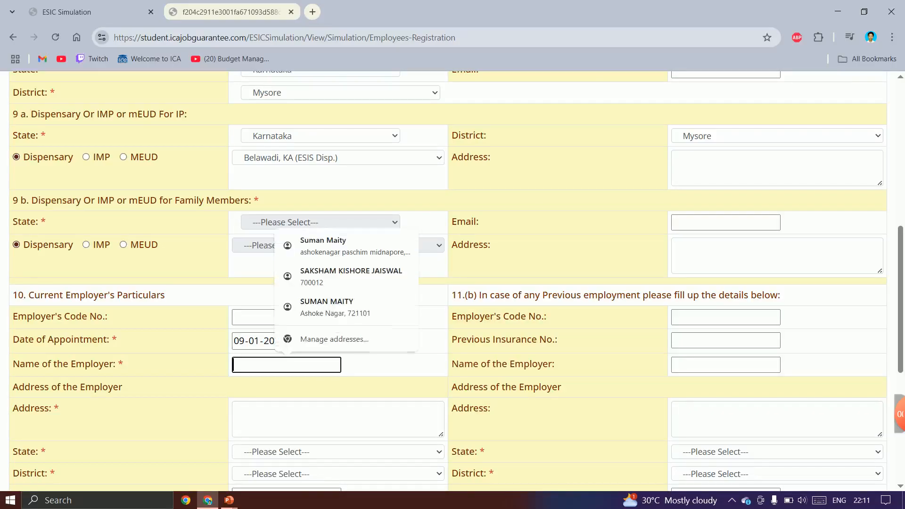
- Copy the employer name Nimbus Data Solutions and the address Bengaluru, Karnataka from the assignment document into the current employer's particulars
key(ctrl+Tab)
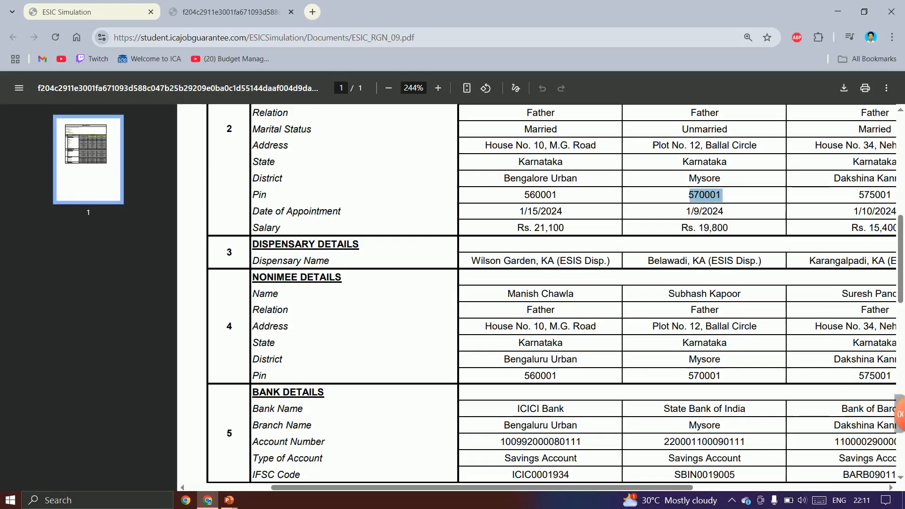
scroll(540, 293, up, 6)
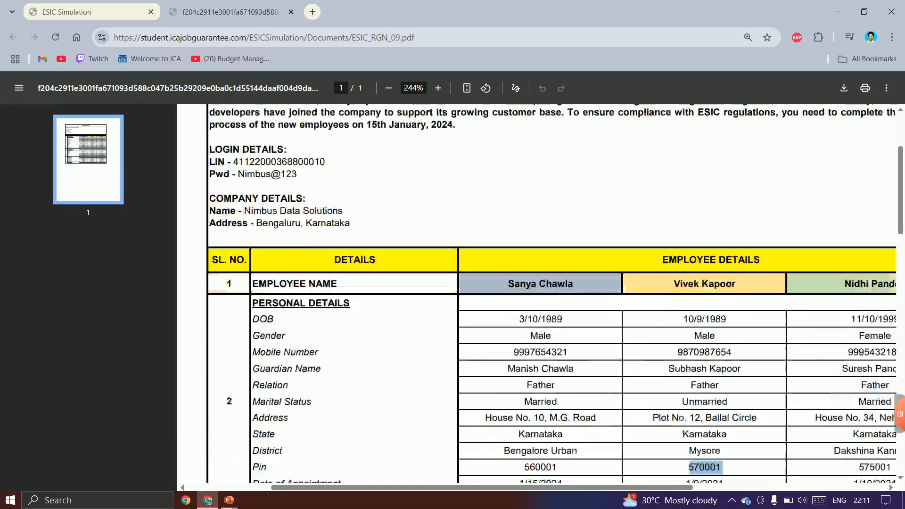
drag(253, 233, 344, 233)
key(ctrl+Tab)
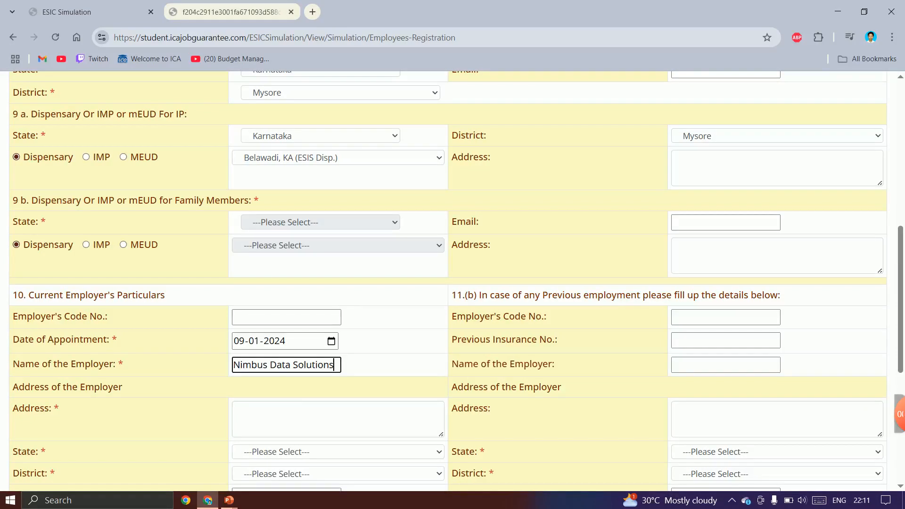
click(302, 418)
key(ctrl+Tab)
drag(256, 245, 351, 246)
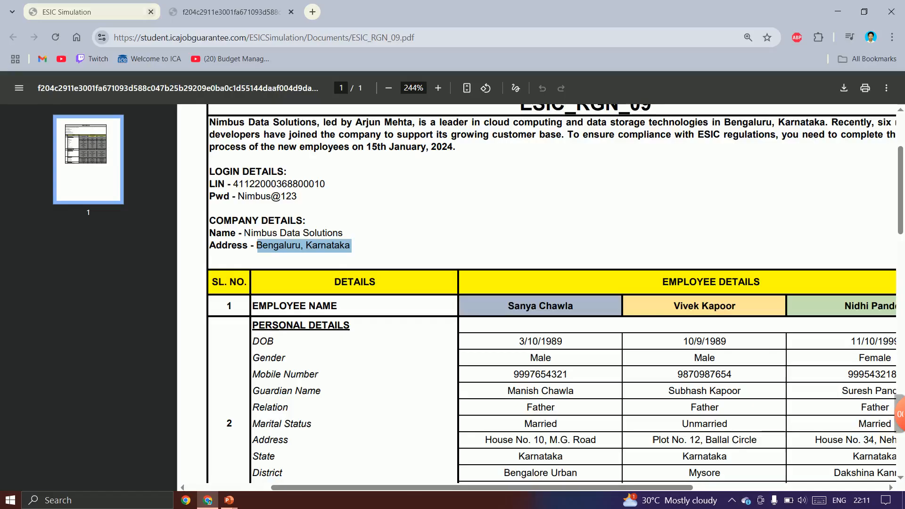
key(ctrl+Tab)
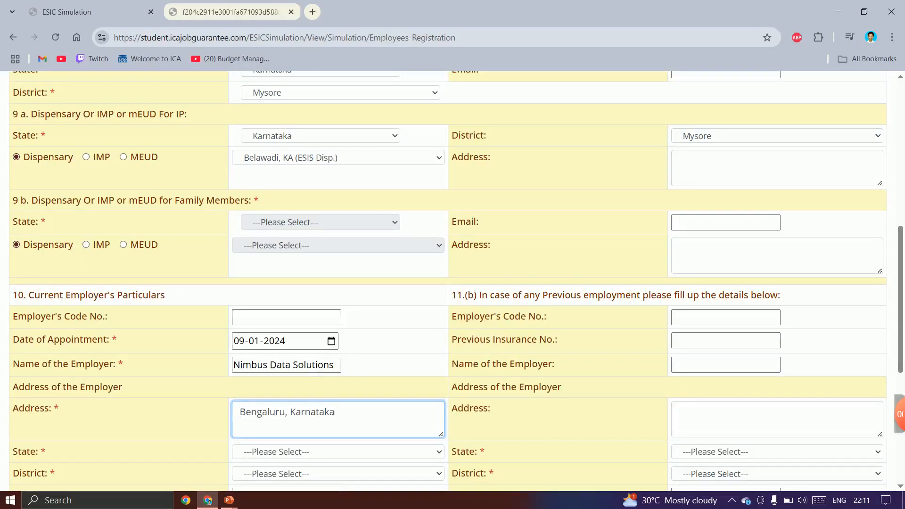
- Set the current employer's state to Karnataka and district to Bangalore Urban
scroll(448, 282, down, 1)
click(338, 392)
scroll(338, 361, down, 1)
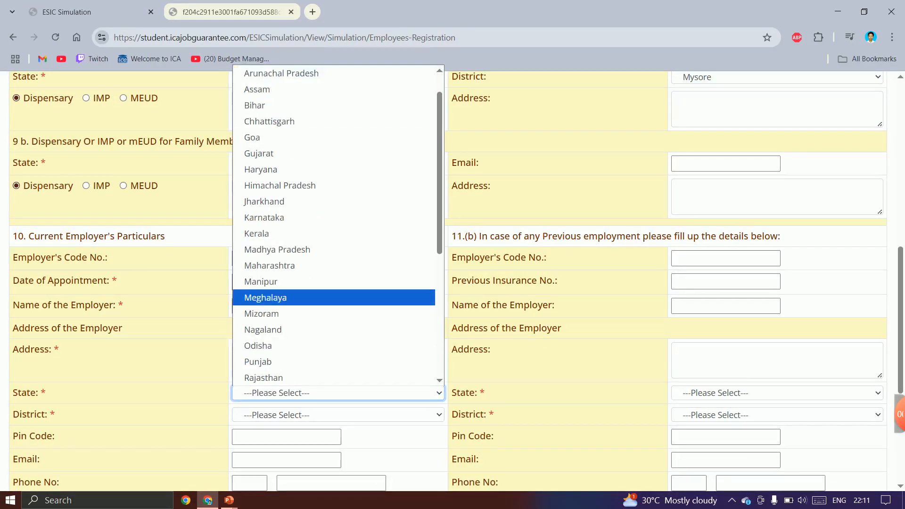
key(Return)
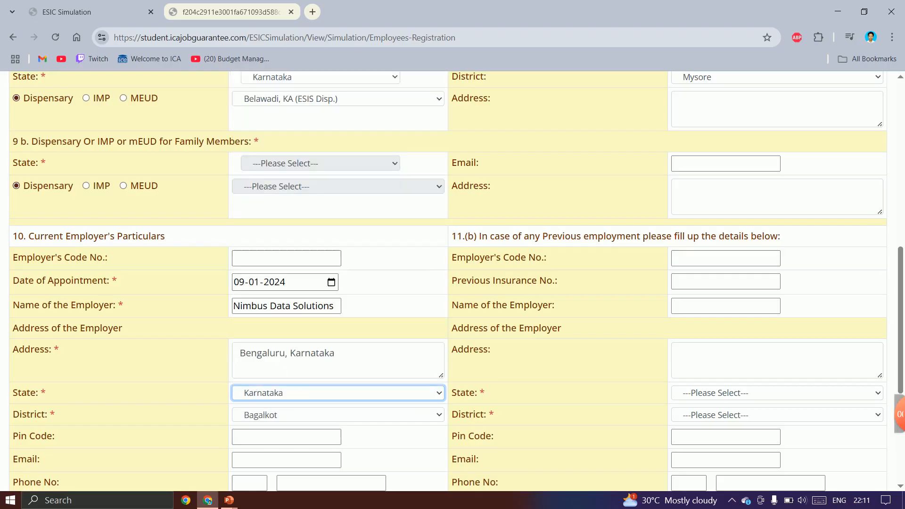
scroll(448, 281, down, 1)
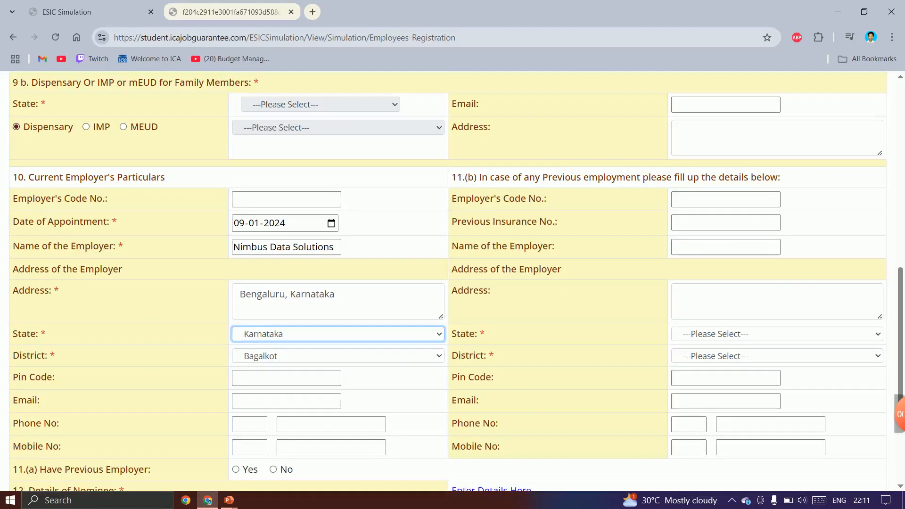
click(338, 356)
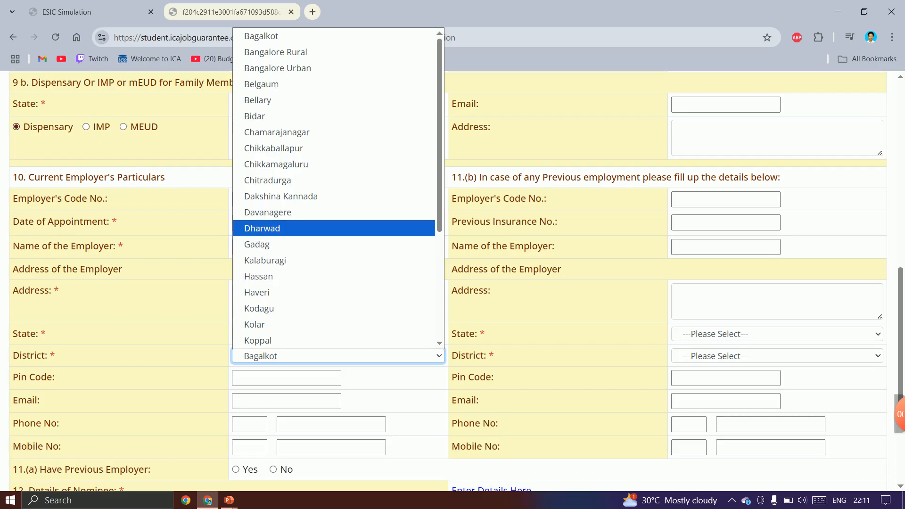
click(278, 68)
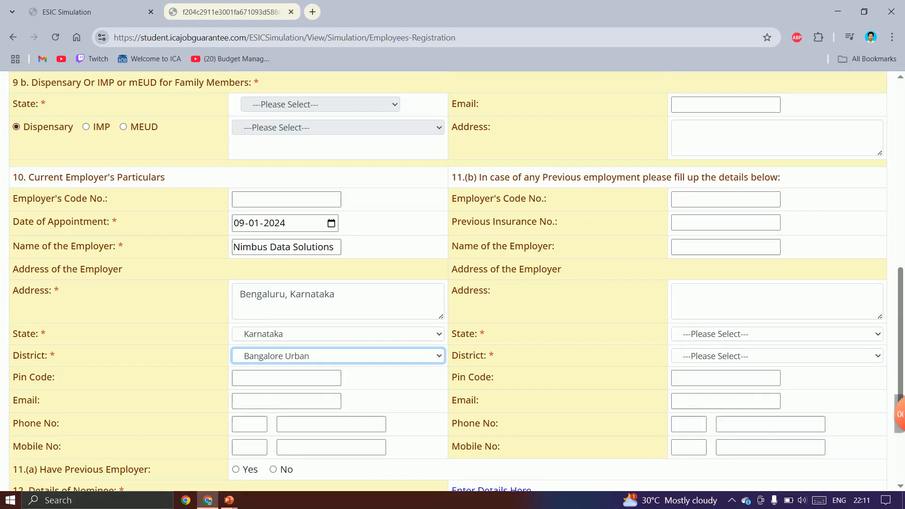
- Open the nominee details form and copy the second employee's nominee name from the assignment document
scroll(452, 278, down, 4)
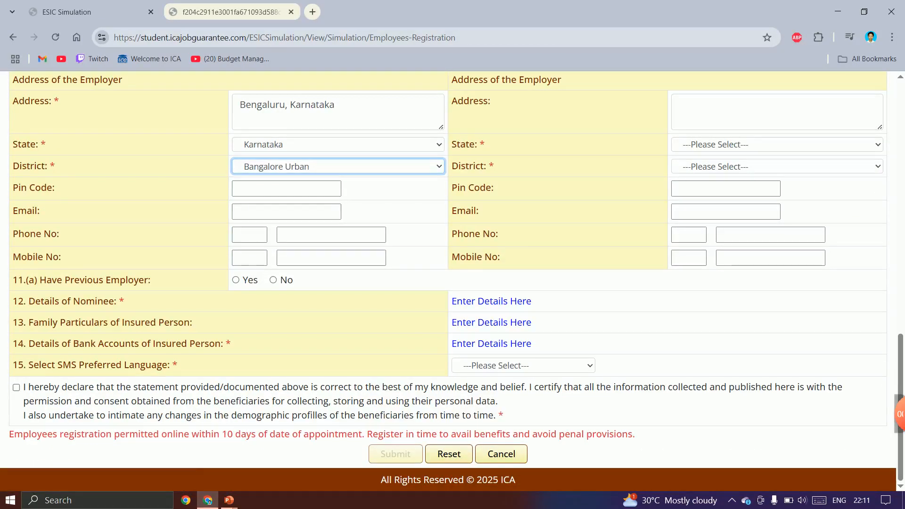
click(491, 301)
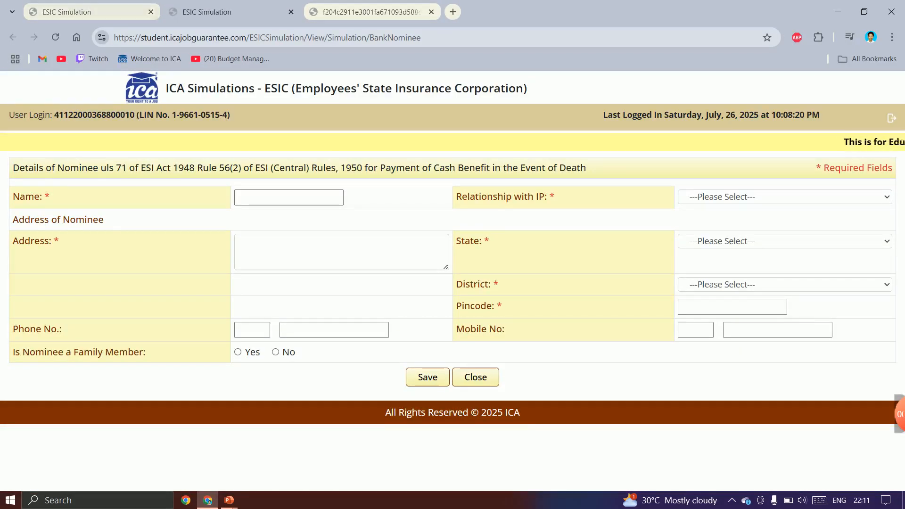
click(368, 12)
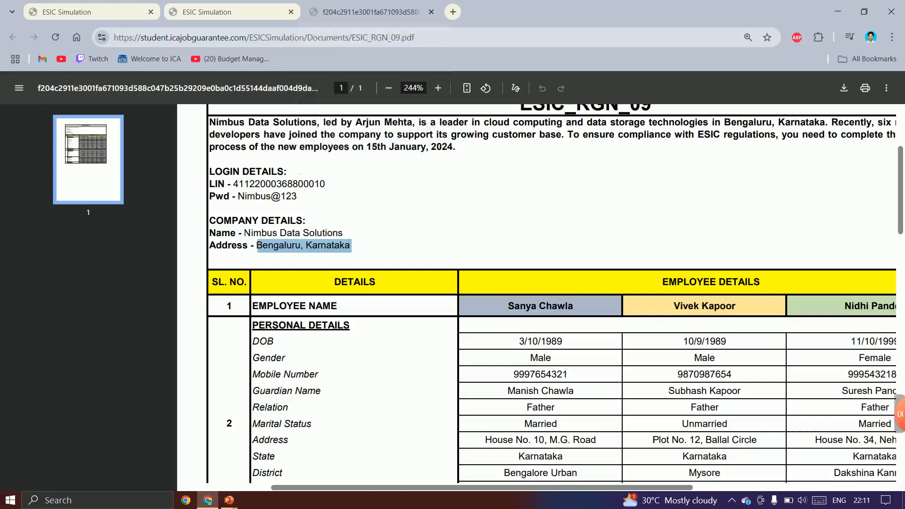
scroll(552, 293, down, 8)
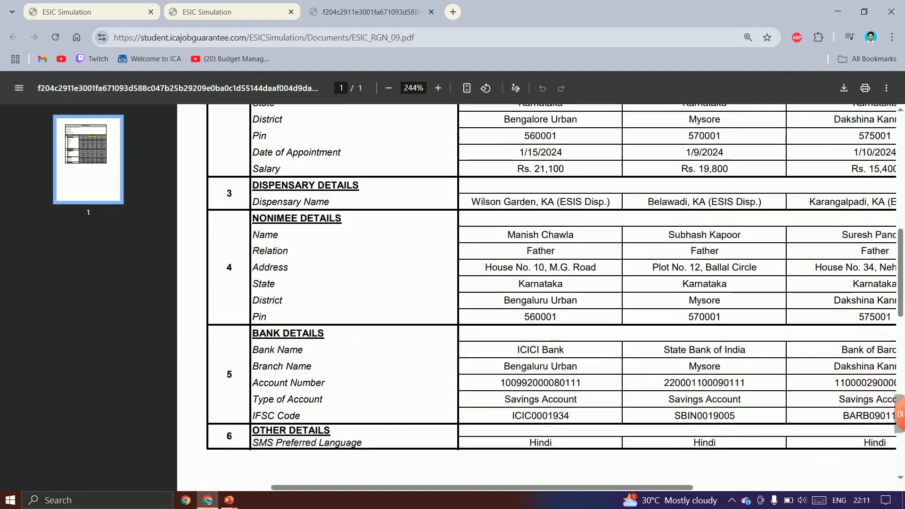
drag(669, 235, 741, 235)
key(ctrl+c)
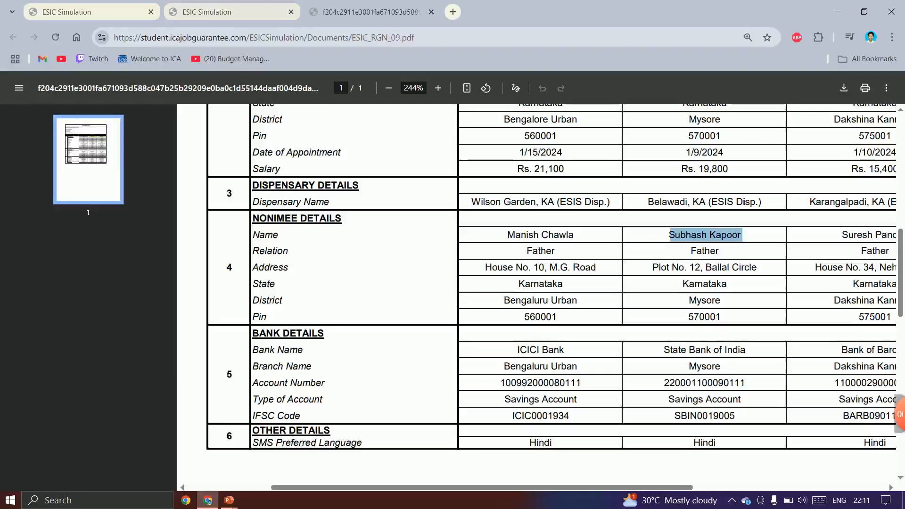
- Enter the copied nominee's full name in the nominee form and set the relationship with IP to Dependant Father
click(90, 12)
click(289, 197)
key(ctrl+v)
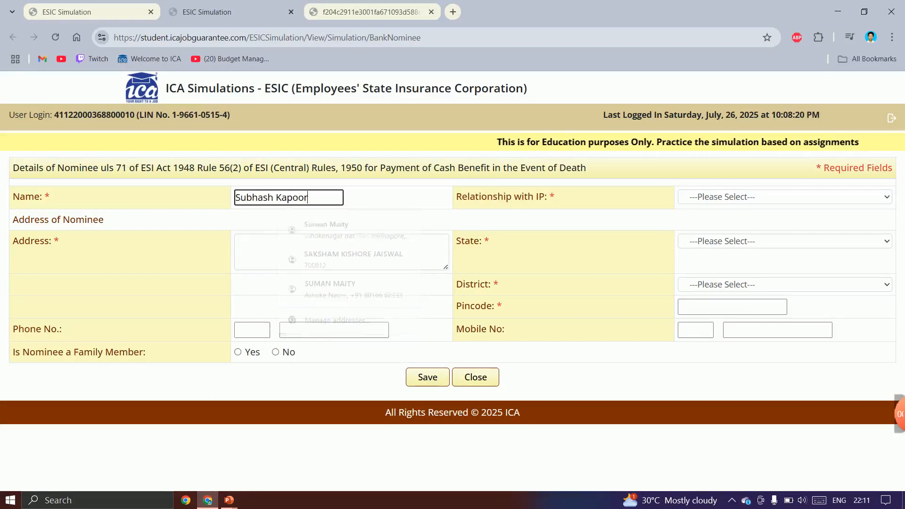
click(786, 197)
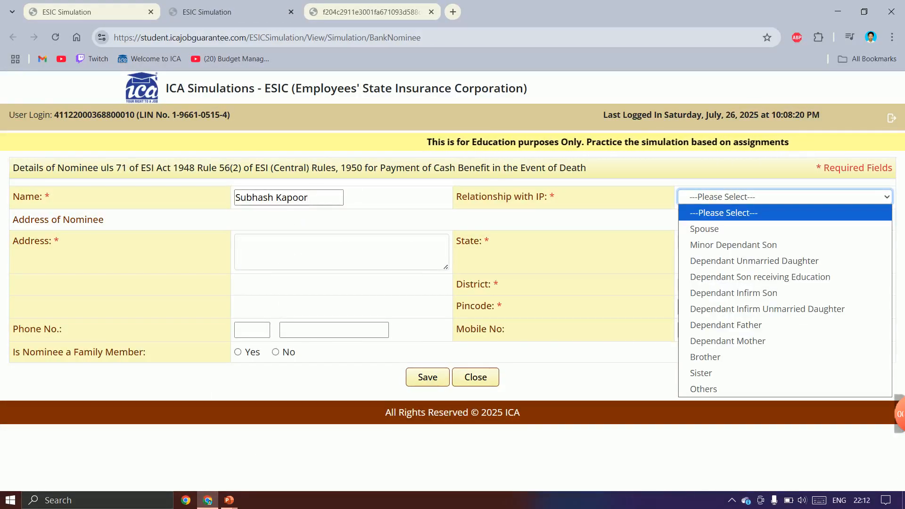
key(Down)
key(Return)
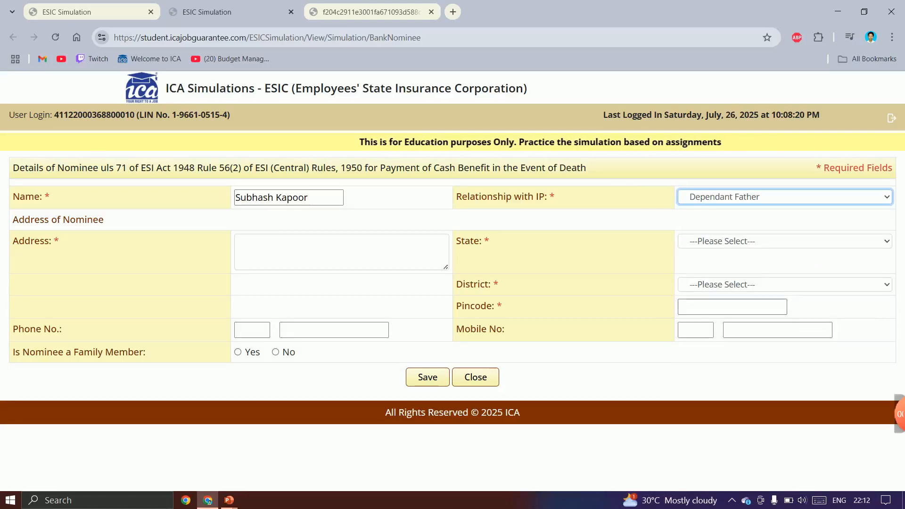
- Set the nominee's state to Karnataka and the district to Mysore
click(785, 242)
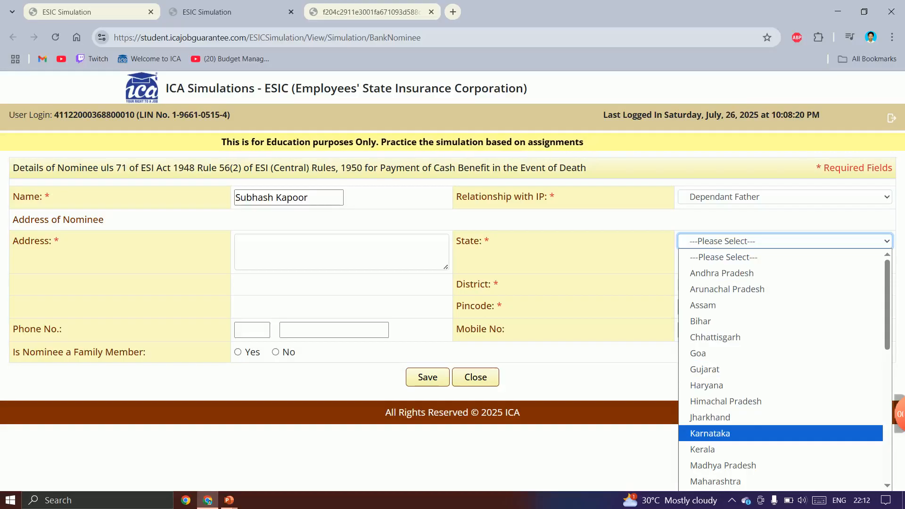
click(710, 434)
click(785, 285)
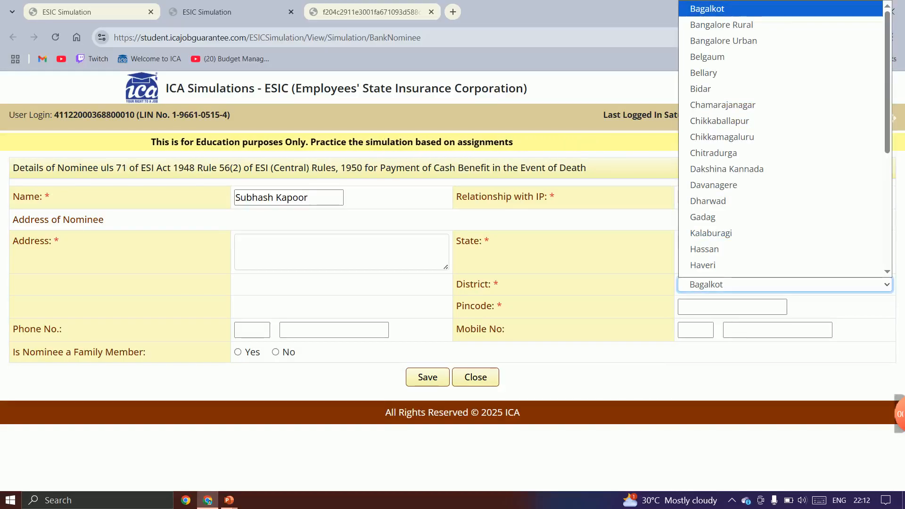
scroll(783, 142, down, 5)
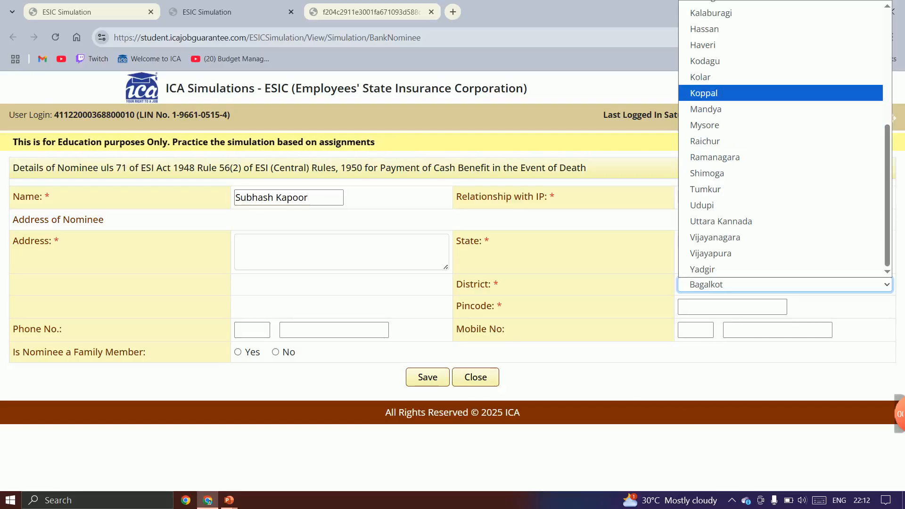
click(705, 125)
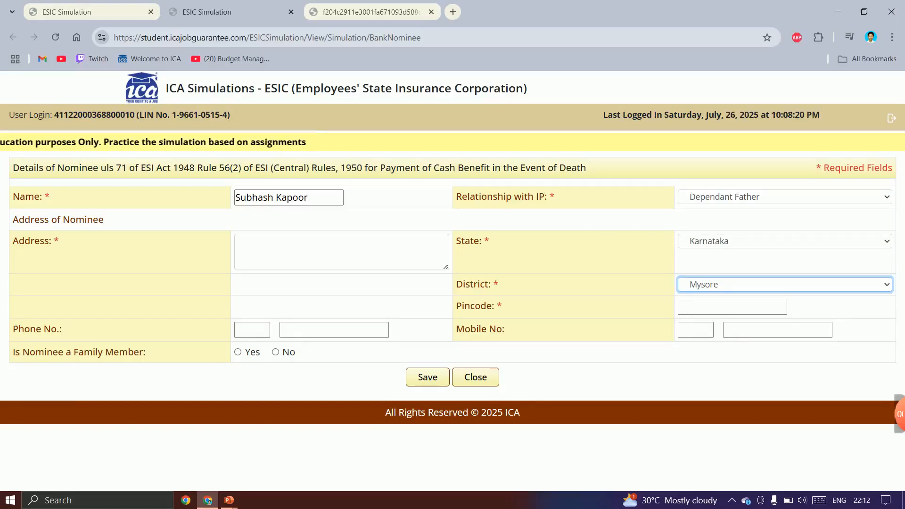
- Copy the nominee's street address from the assignment PDF into the form's address field
click(330, 252)
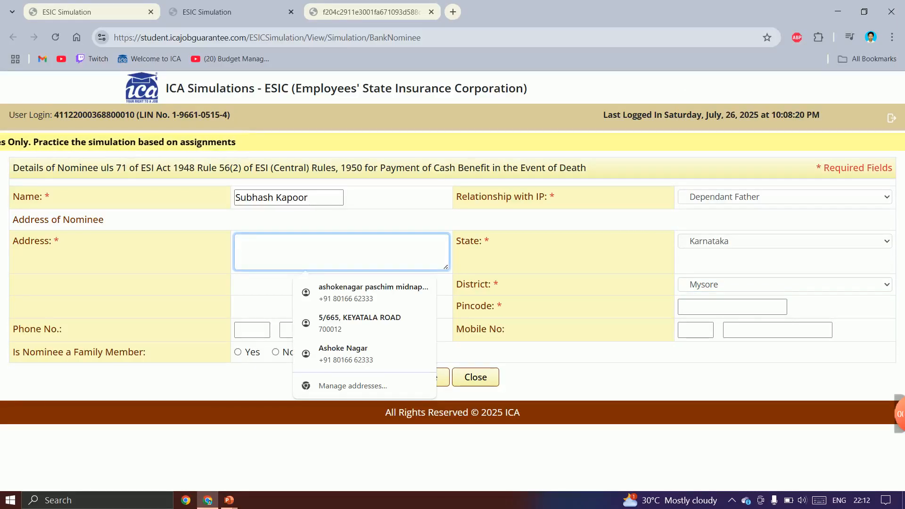
click(369, 12)
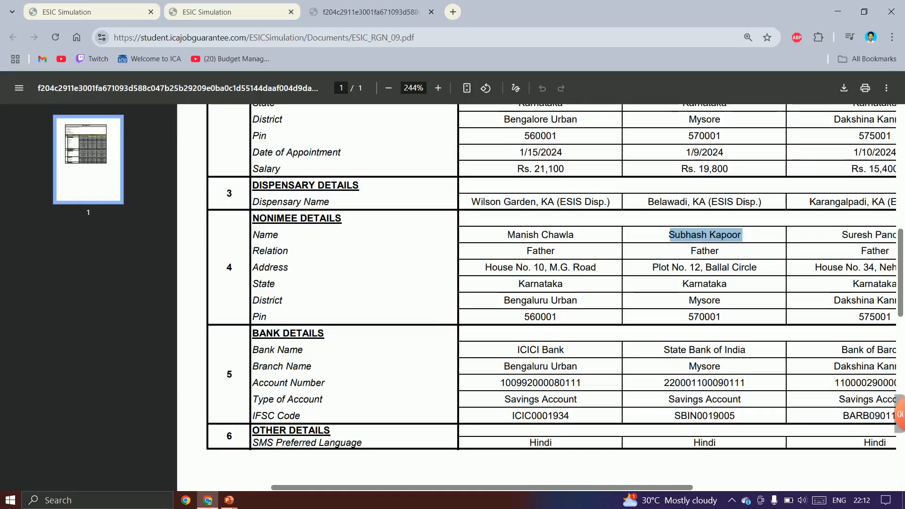
drag(654, 267, 758, 267)
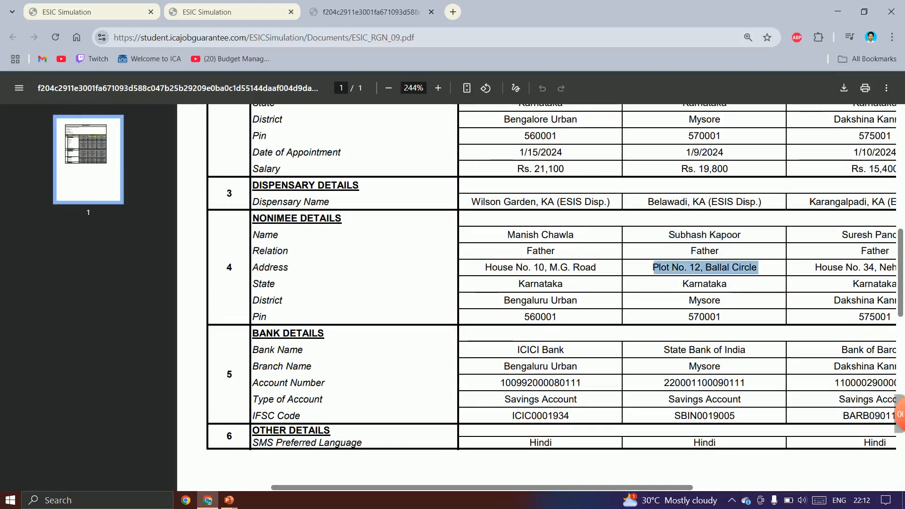
key(ctrl+c)
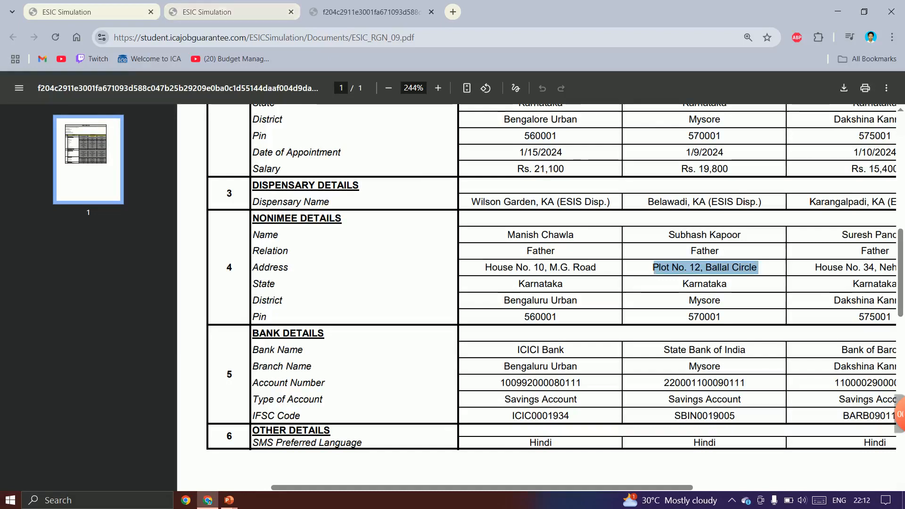
click(231, 12)
key(ctrl+v)
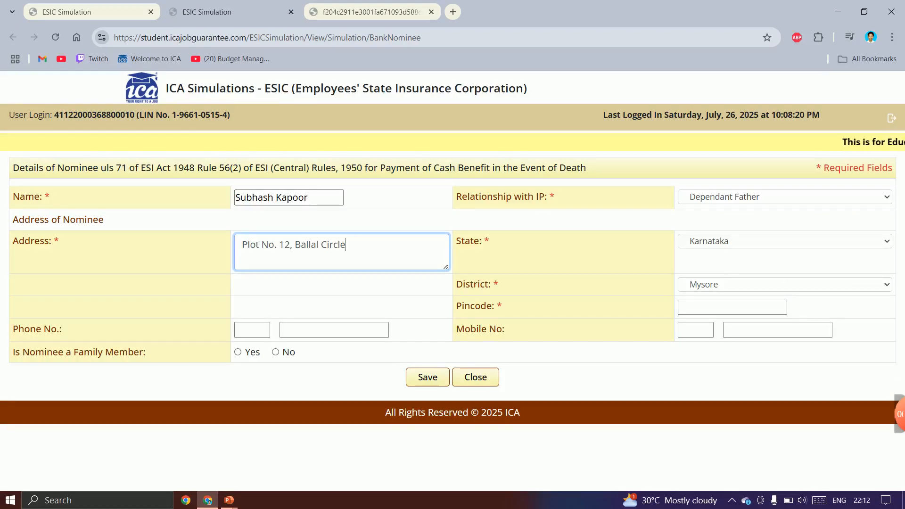
- Copy the nominee's pincode from the assignment PDF into the nominee form
click(732, 307)
click(371, 12)
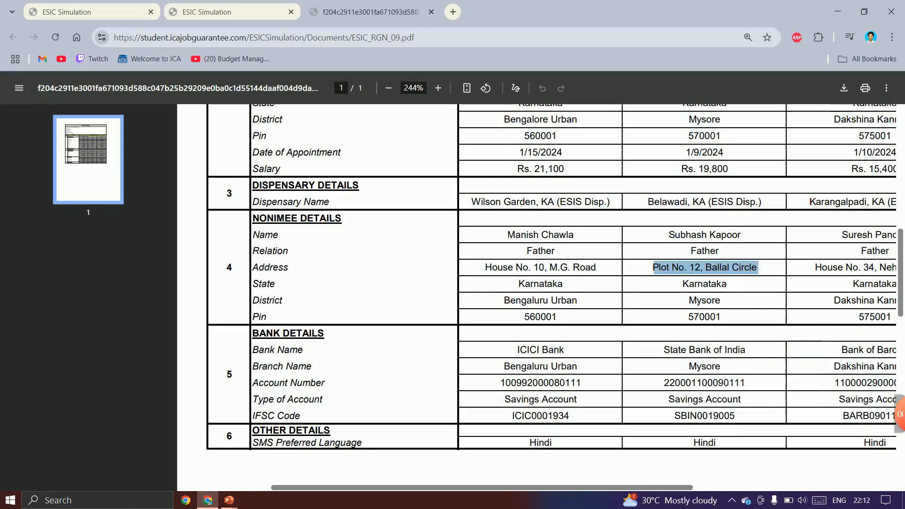
double_click(706, 317)
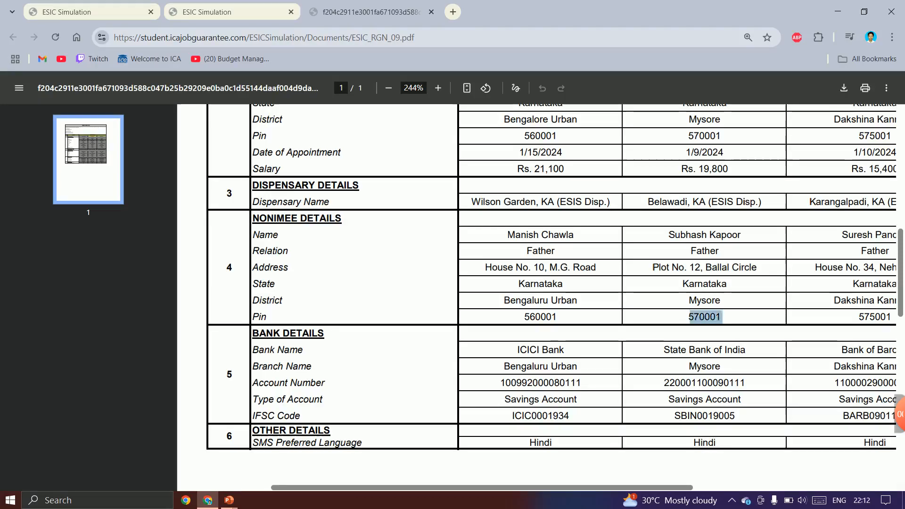
key(ctrl+c)
click(231, 11)
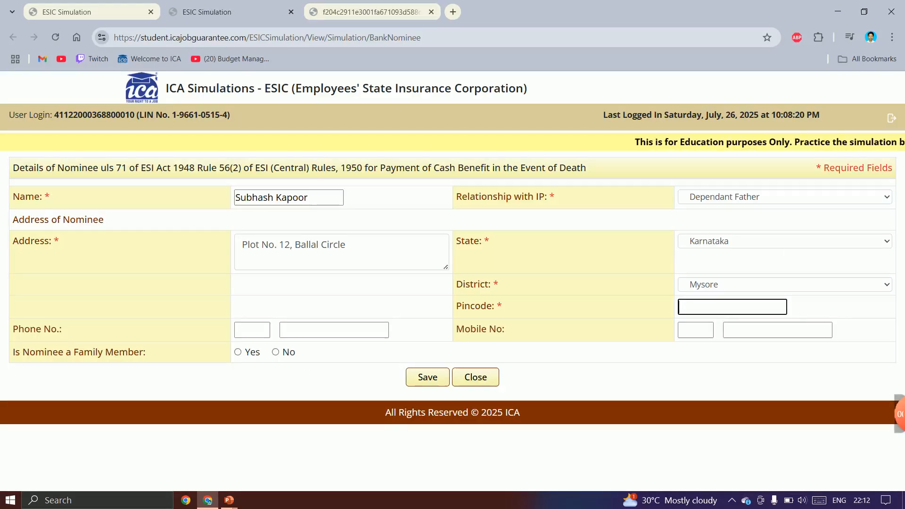
key(ctrl+v)
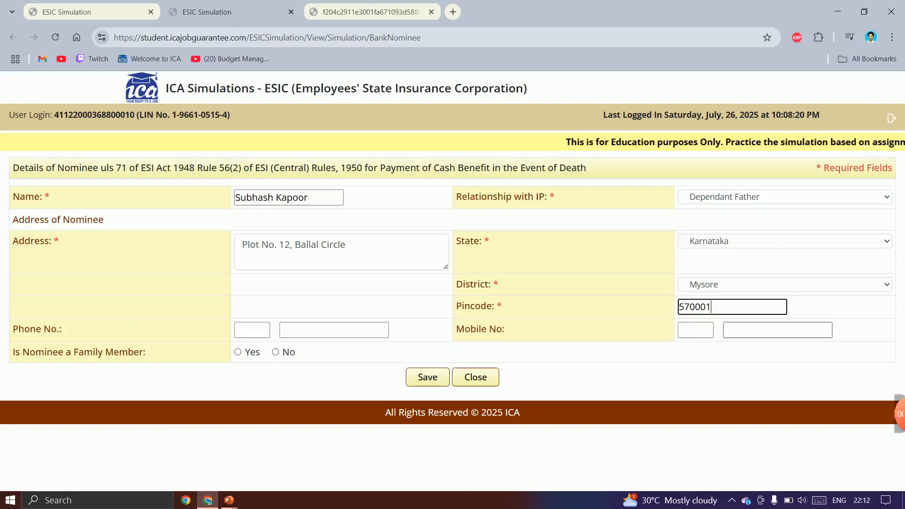
- Mark the nominee as a family member and save the nominee details
click(239, 352)
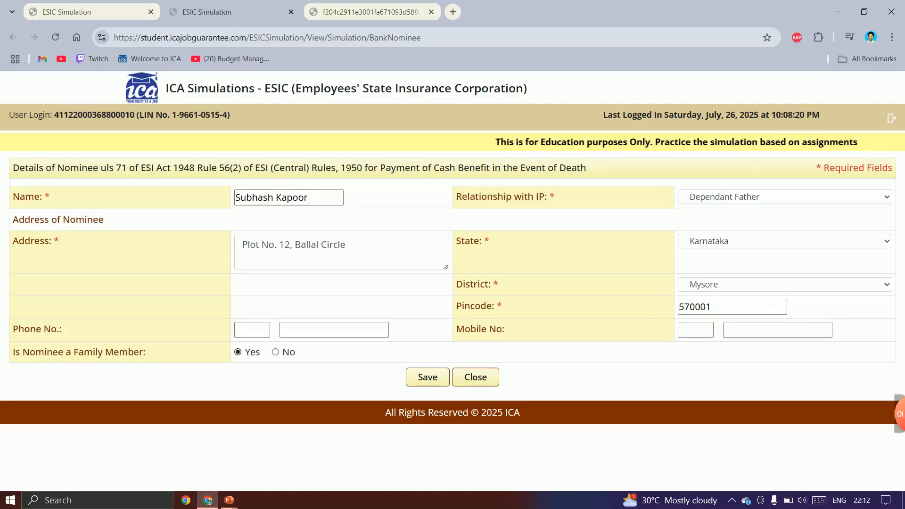
click(428, 378)
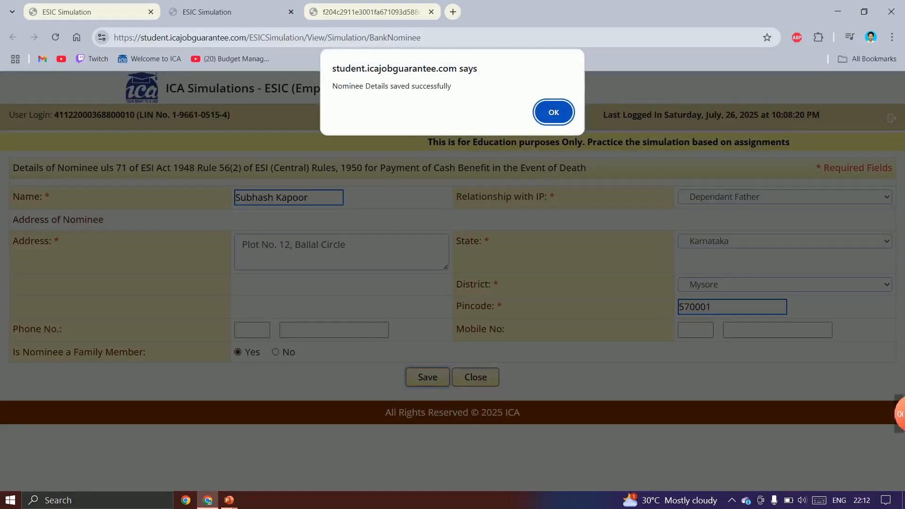
click(553, 112)
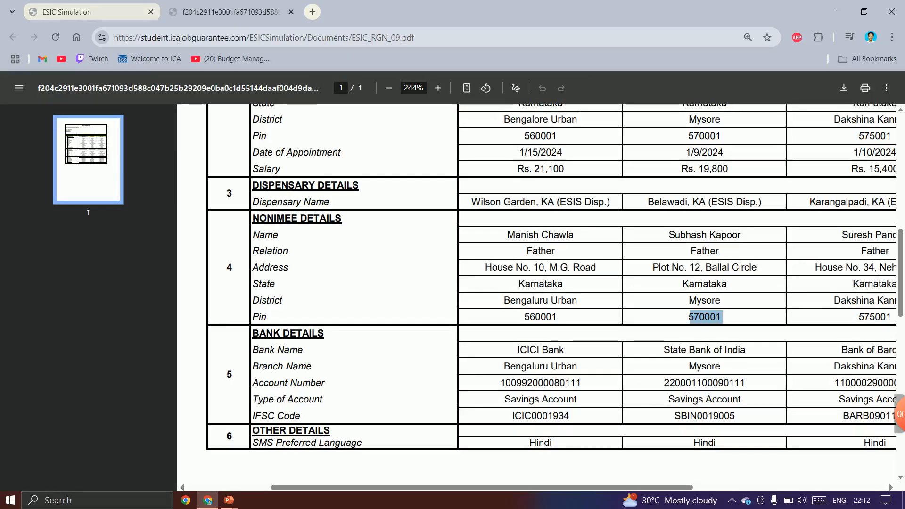
- Open the insured person's bank account details and look up the bank by the IFSC code SBIN0019005 copied from the PDF
click(91, 12)
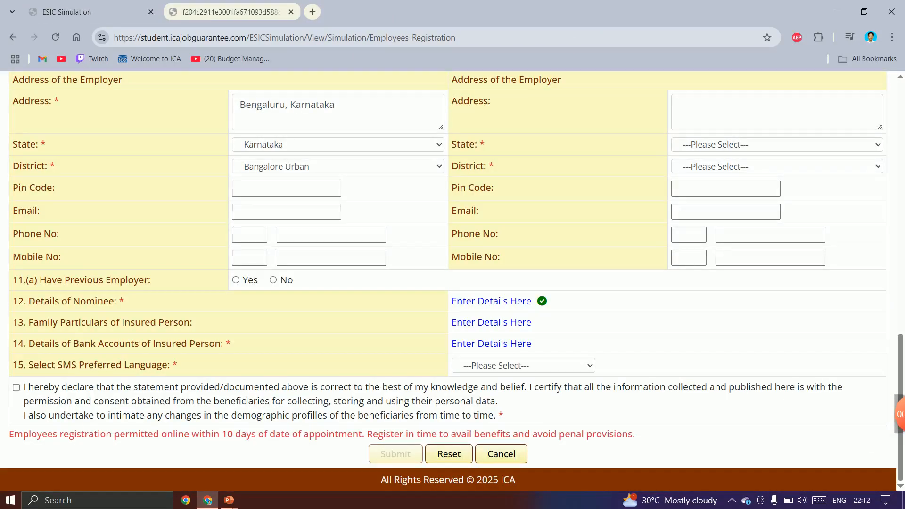
click(491, 343)
click(370, 12)
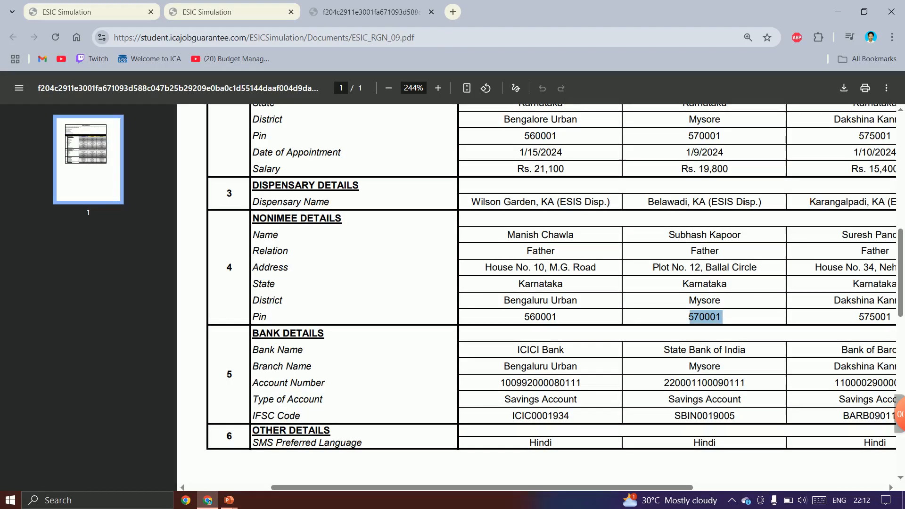
double_click(705, 416)
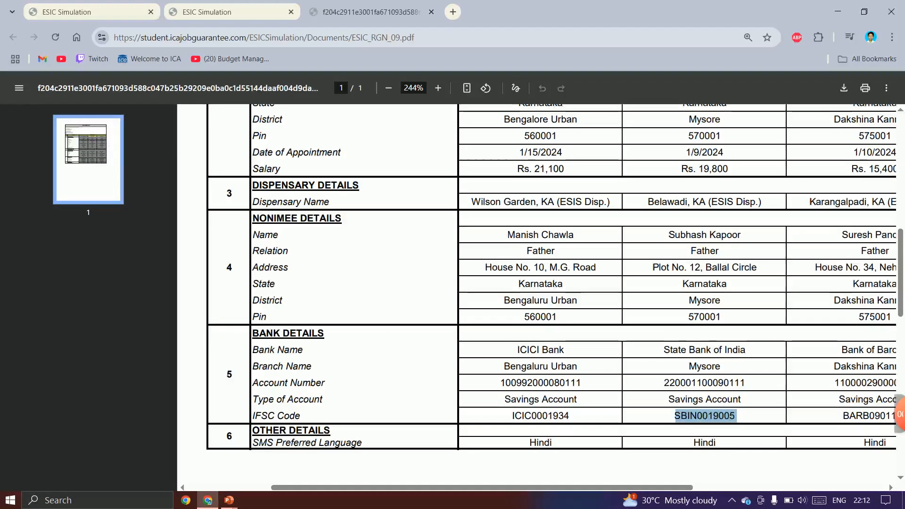
click(207, 11)
click(123, 198)
key(ctrl+v)
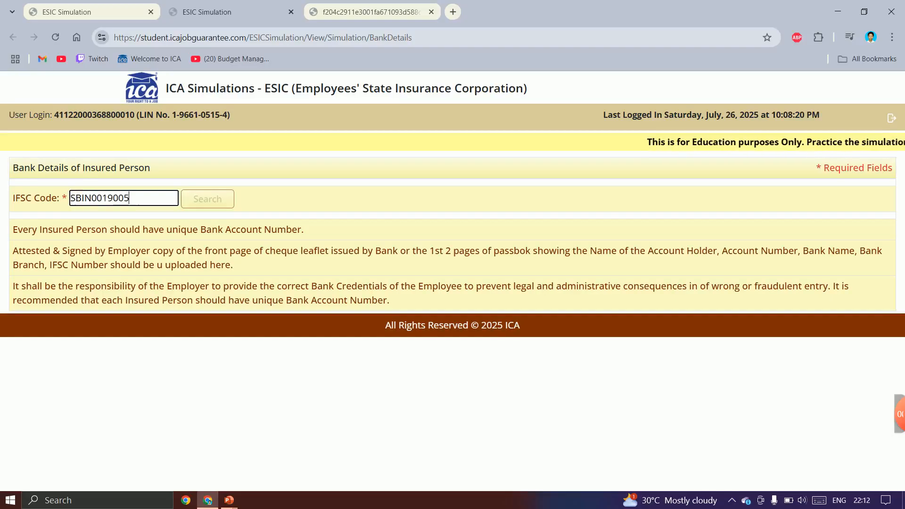
key(Tab)
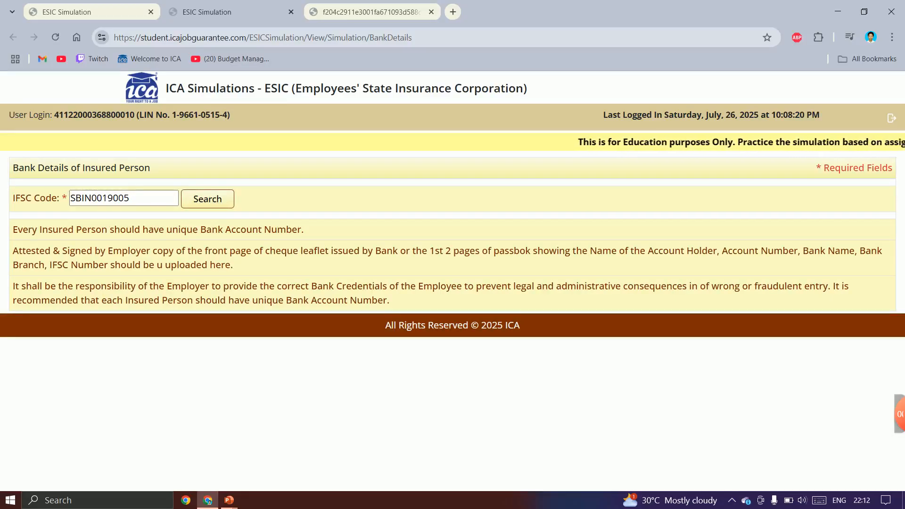
key(Return)
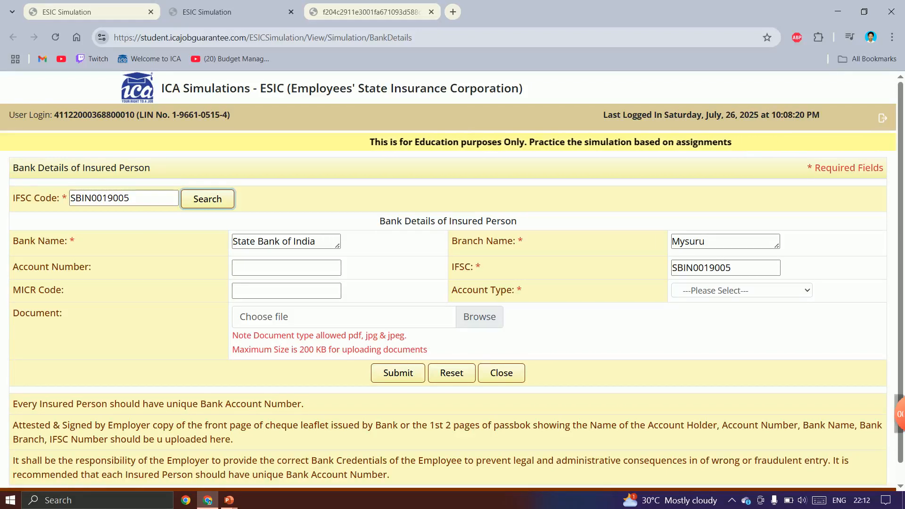
- Copy the employee's bank account number from the PDF into the bank details form and set the account type to Savings
key(ctrl+Tab)
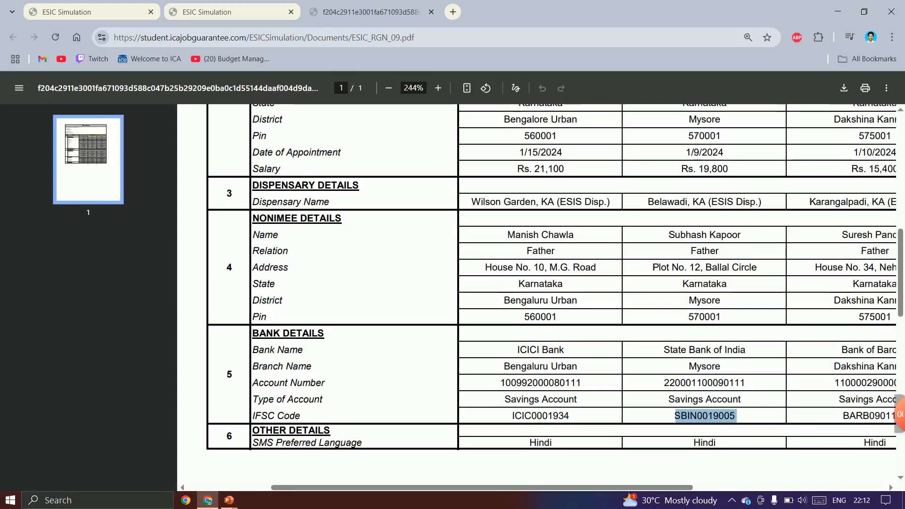
double_click(705, 382)
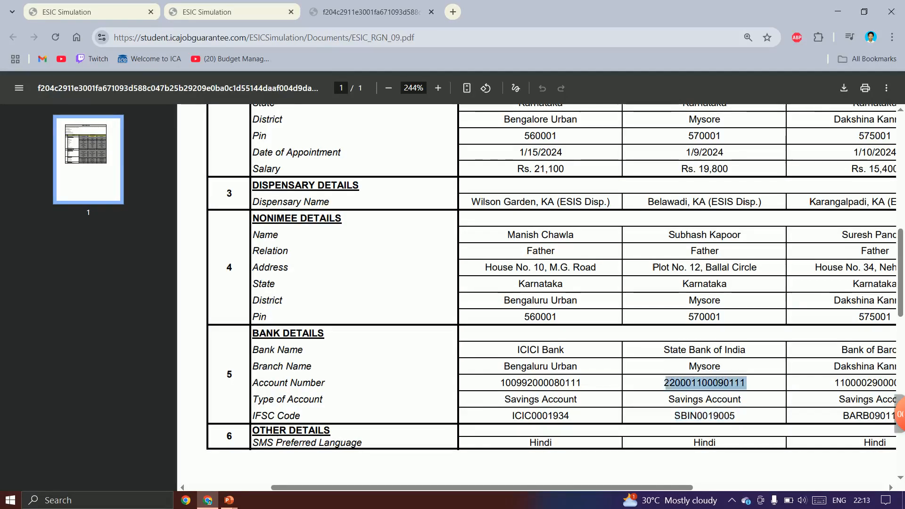
key(ctrl+shift+Tab)
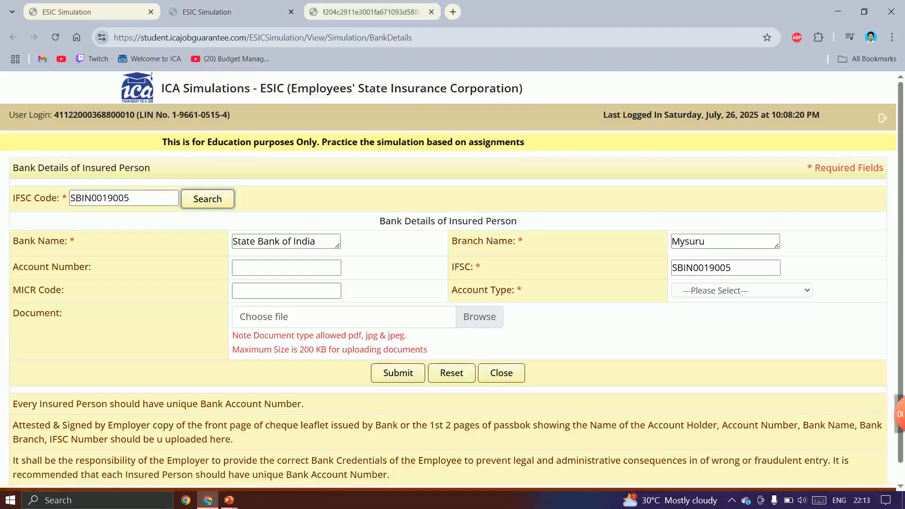
click(286, 267)
key(ctrl+v)
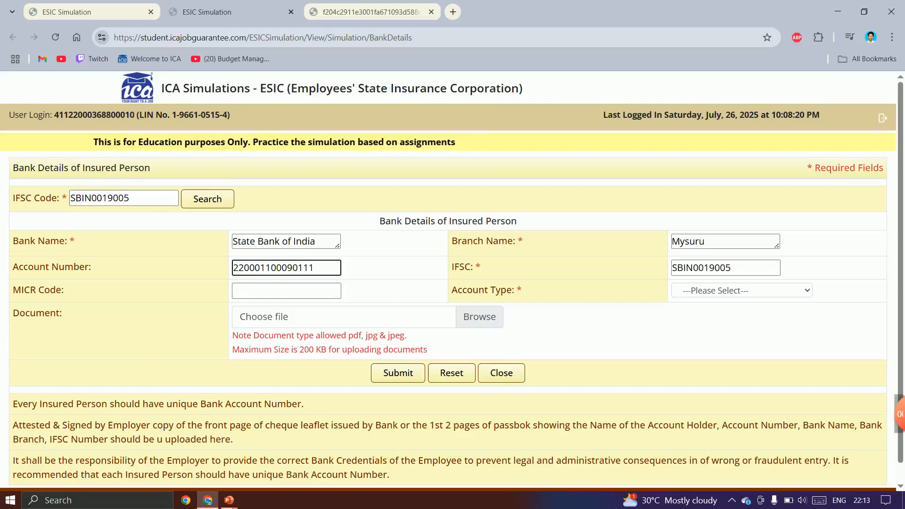
click(741, 290)
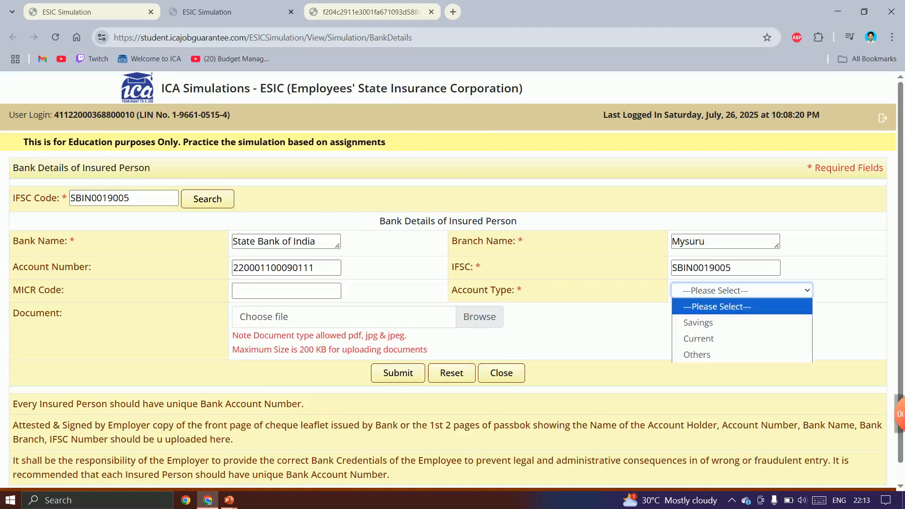
key(Down)
key(Return)
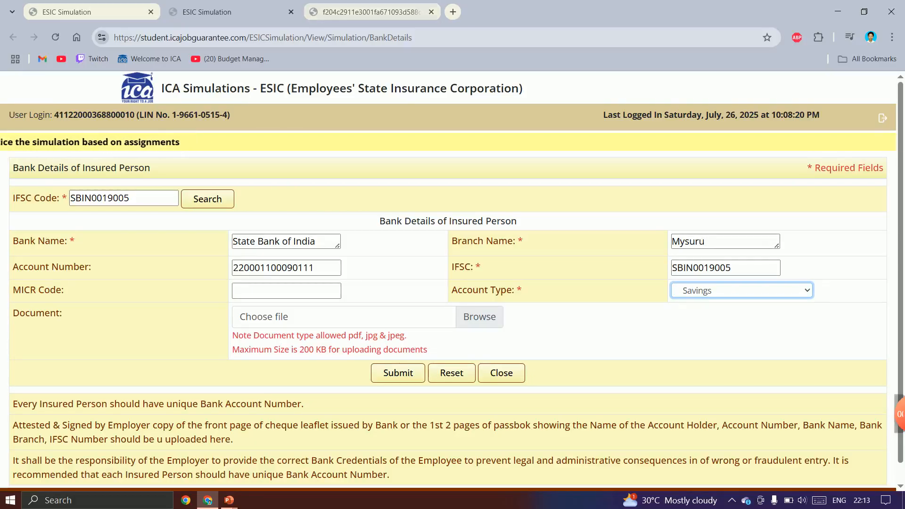
- Check the entered bank details against the employee's bank details in the assignment PDF
key(ctrl+Tab)
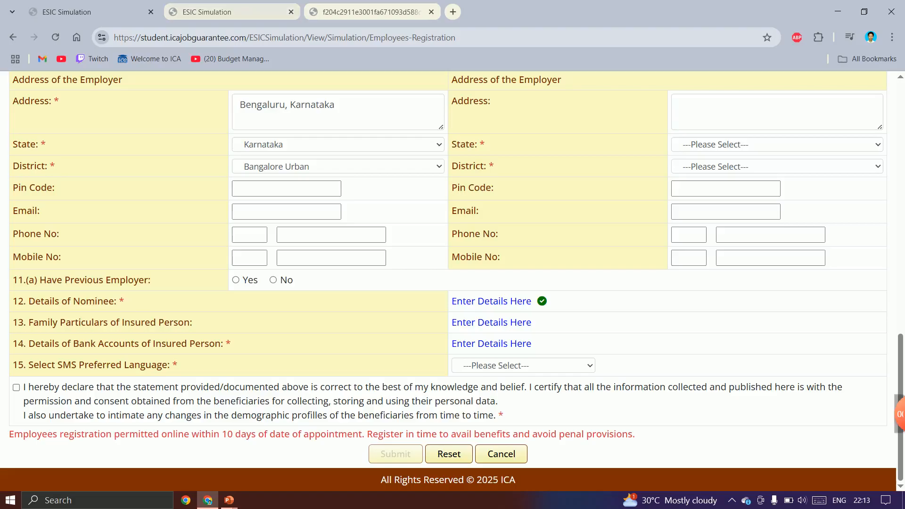
key(ctrl+shift+Tab)
key(ctrl+Tab)
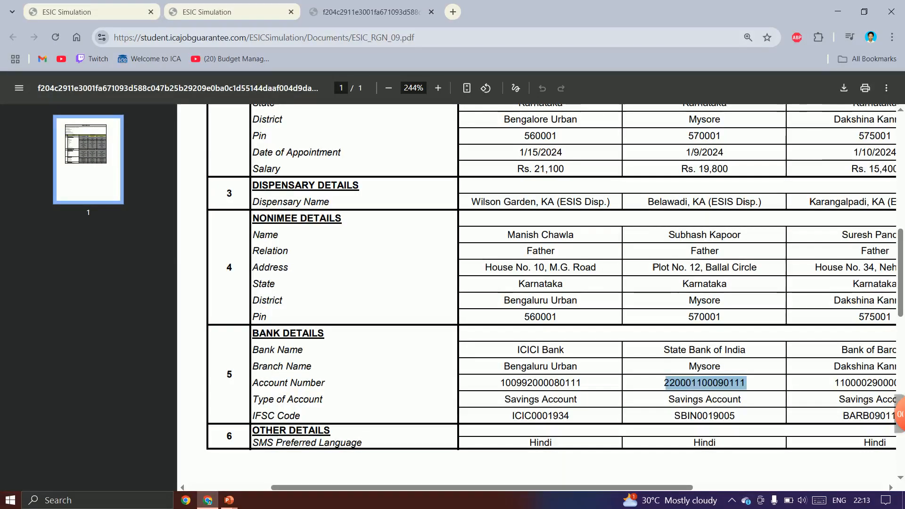
click(707, 409)
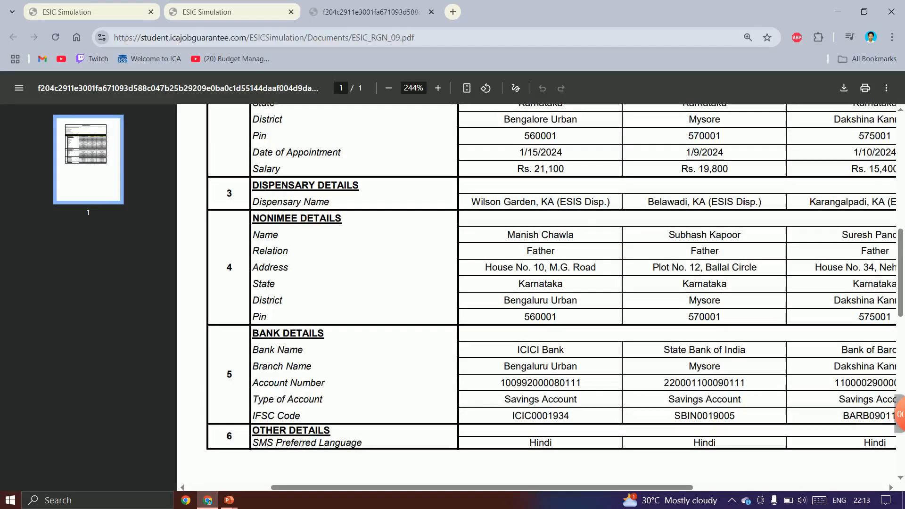
key(ctrl+shift+Tab)
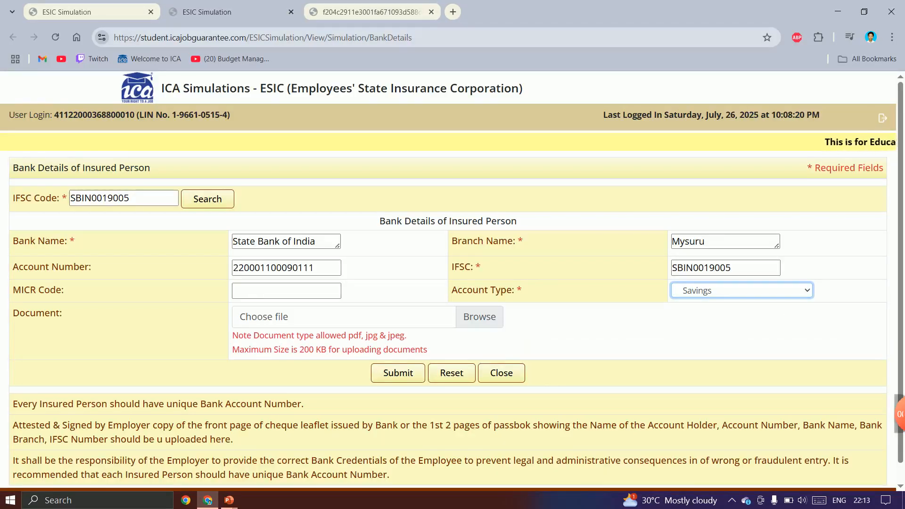
- Change the branch name in the insured person's bank details to Mysore and submit the bank details
double_click(688, 242)
text(Mysore)
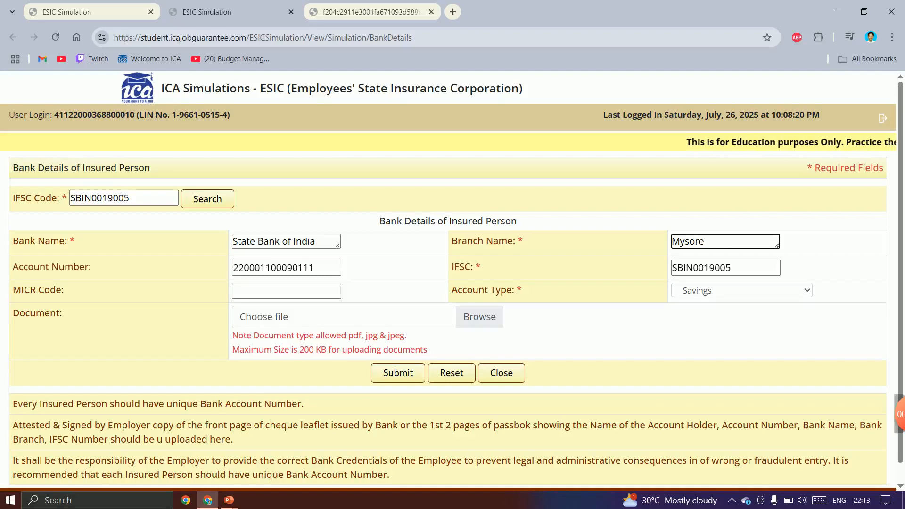
click(398, 373)
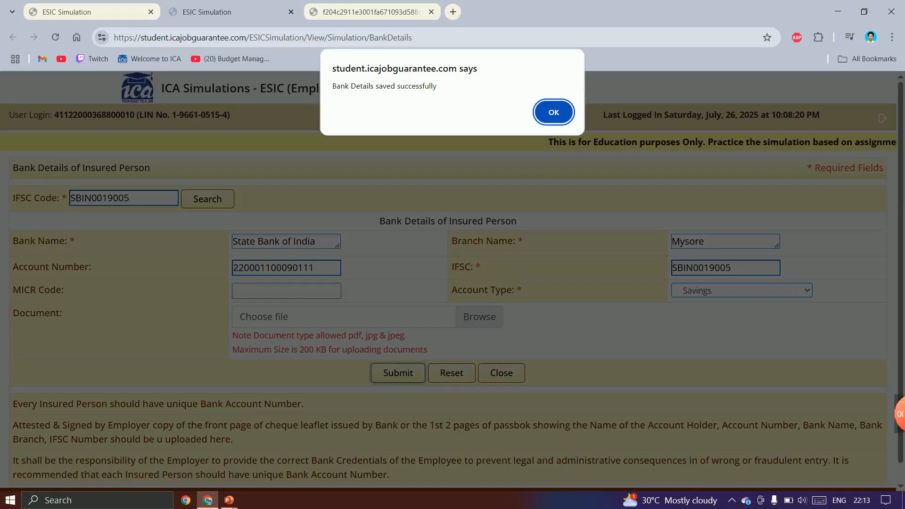
key(Return)
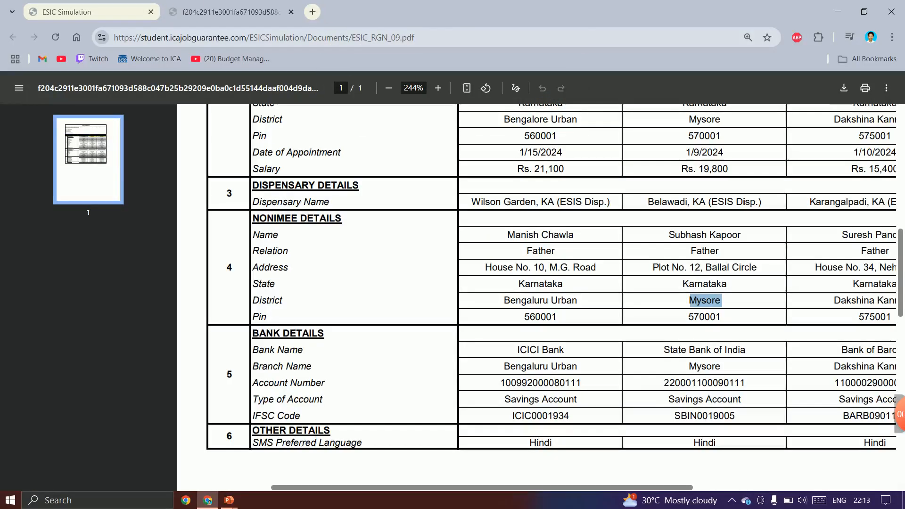
- Set the SMS preferred language to Hindi, accept the declaration, and submit the employee registration form
key(ctrl+Tab)
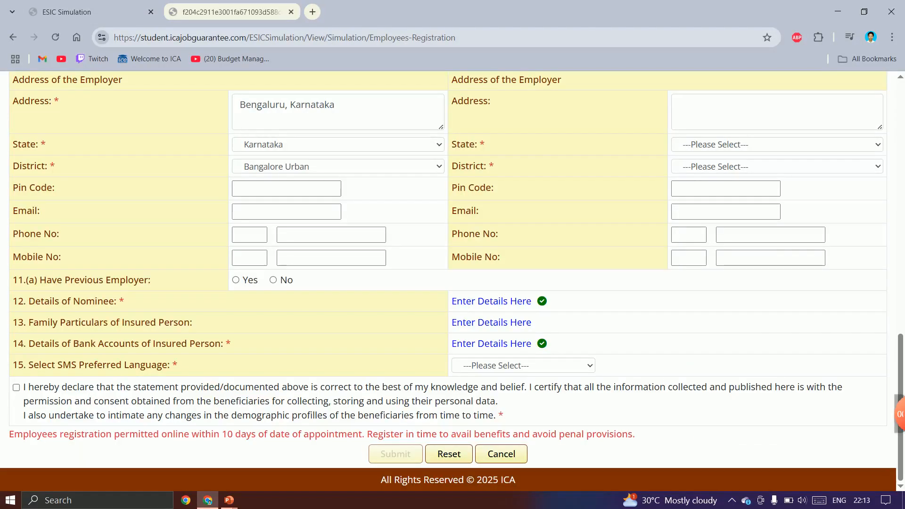
click(523, 365)
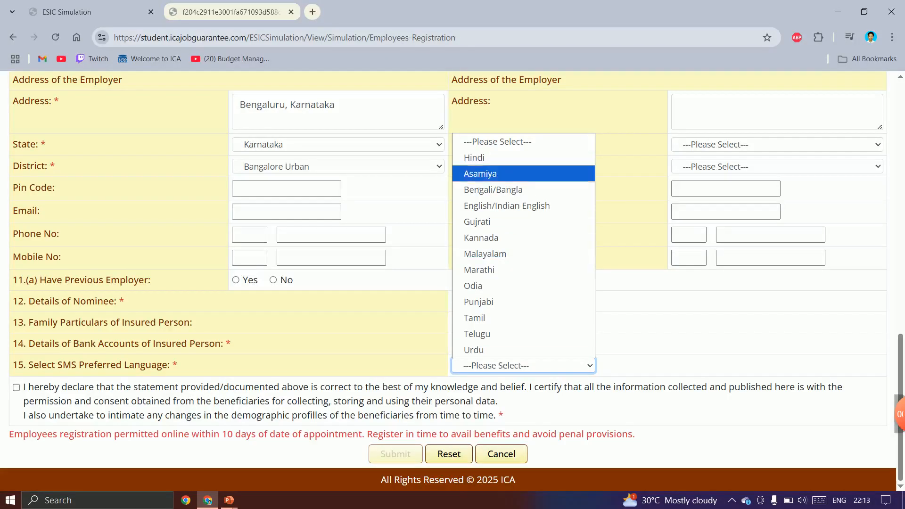
click(523, 158)
click(16, 387)
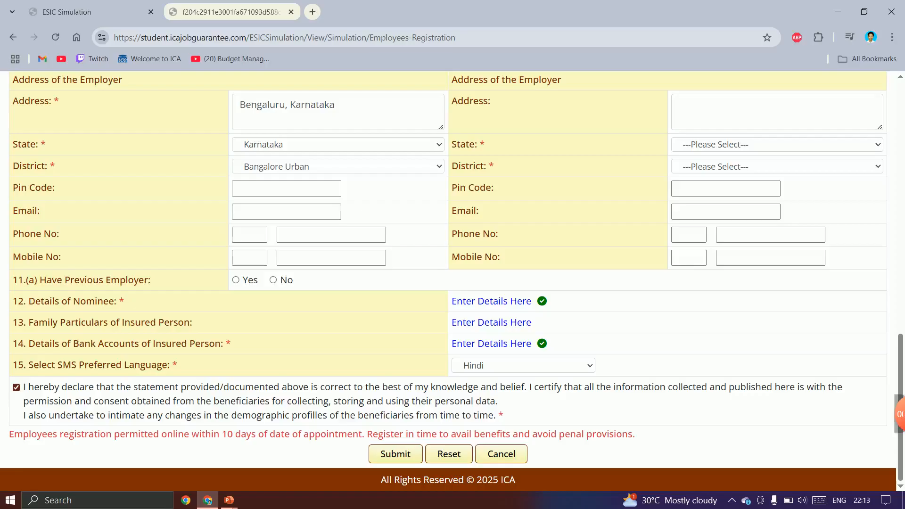
click(396, 454)
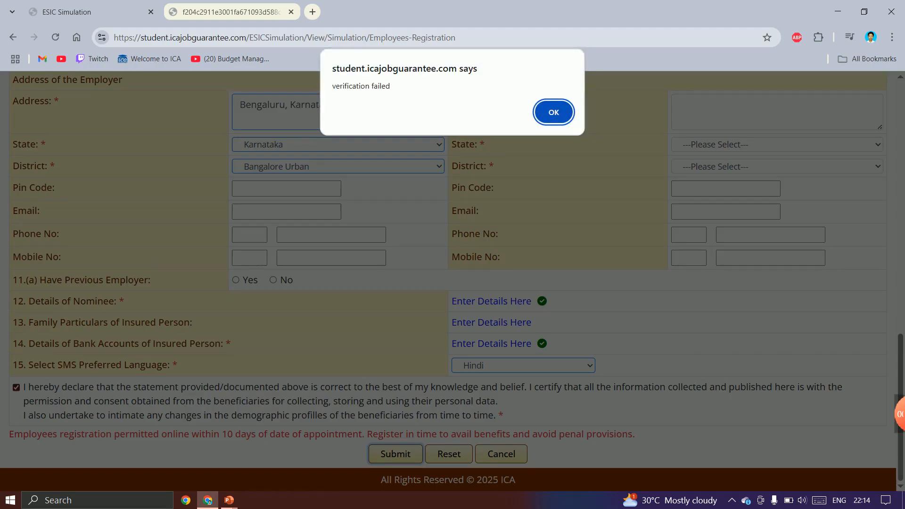
key(Return)
- Add the missing final letter "r" to the surnames in the employee's name and father's name fields
scroll(453, 283, up, 9)
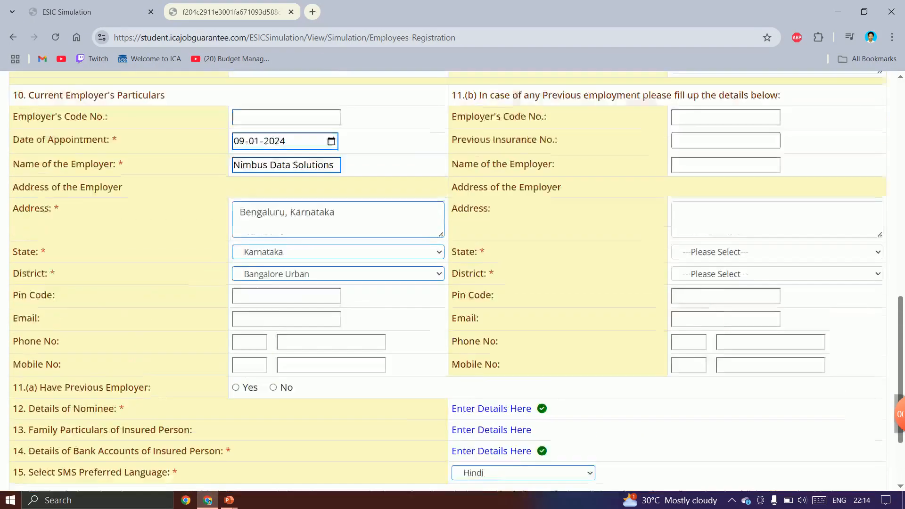
scroll(452, 283, up, 5)
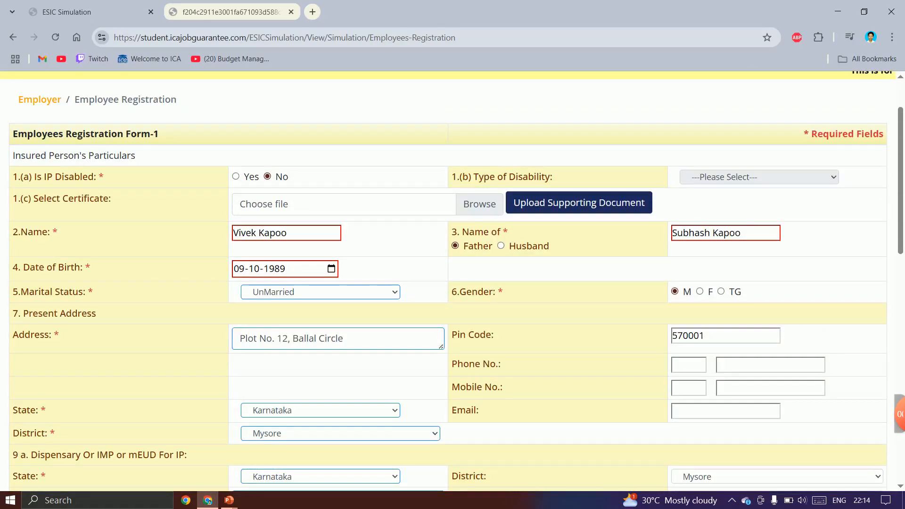
click(288, 233)
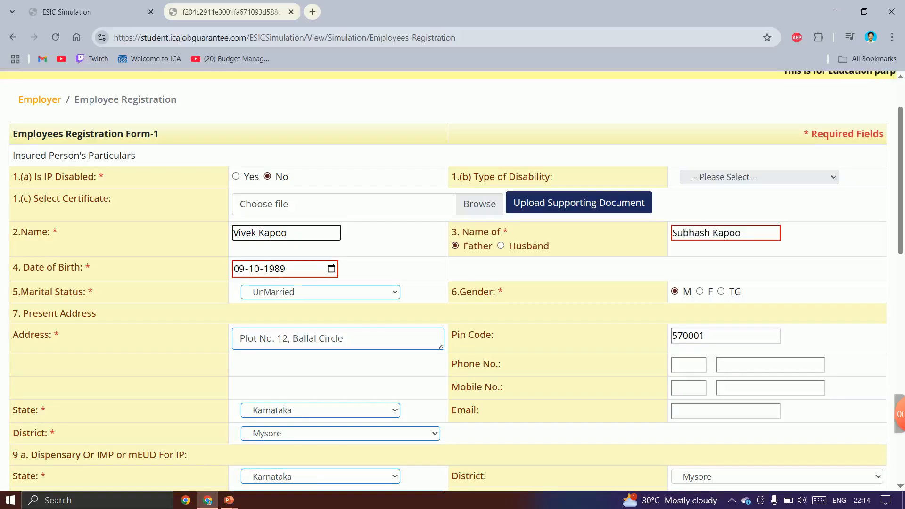
text(r)
click(745, 233)
text(r)
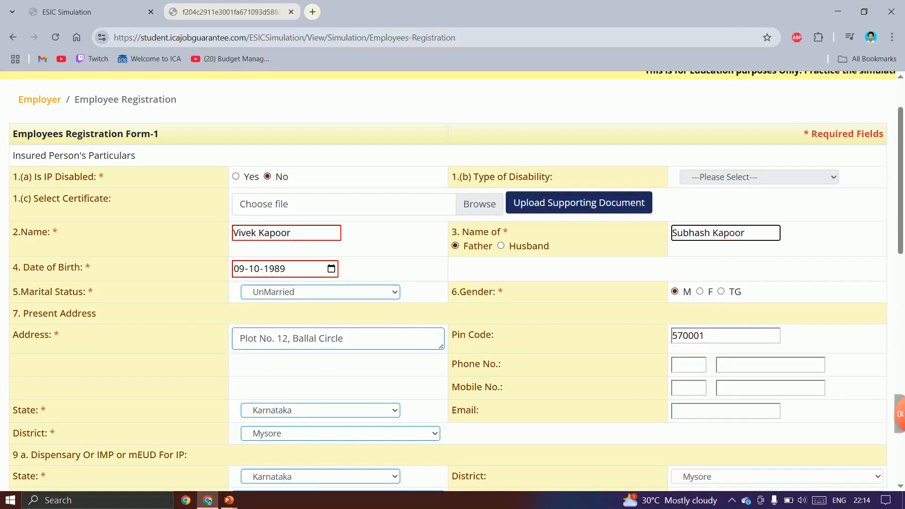
- Check the employee's personal details against the assignment PDF and try submitting the registration form again
click(231, 11)
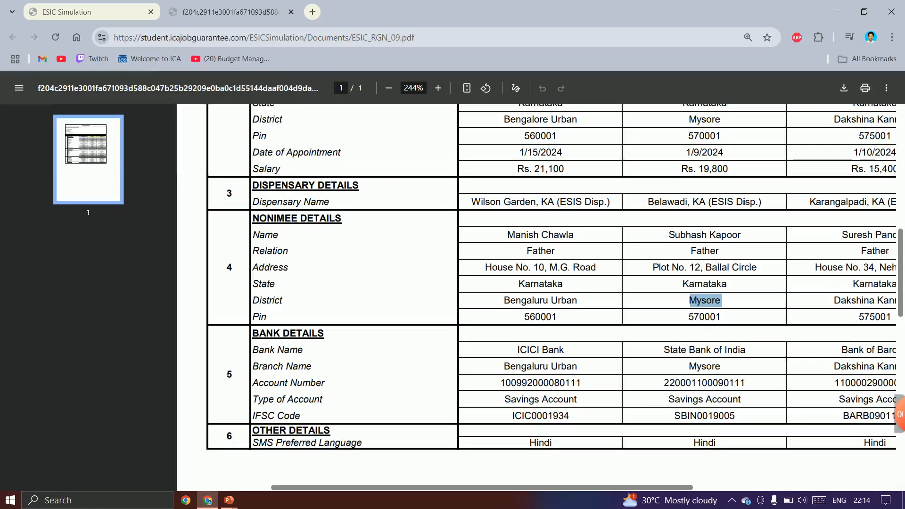
scroll(552, 292, up, 4)
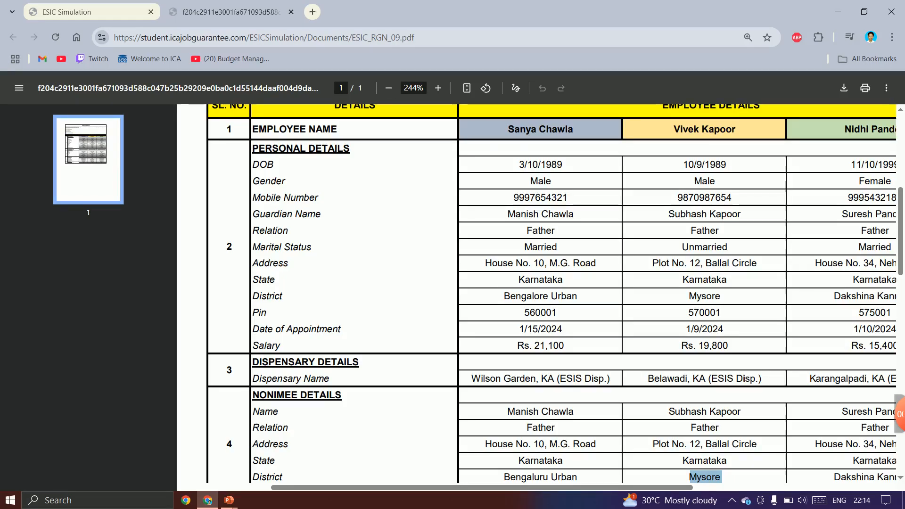
key(ctrl+Tab)
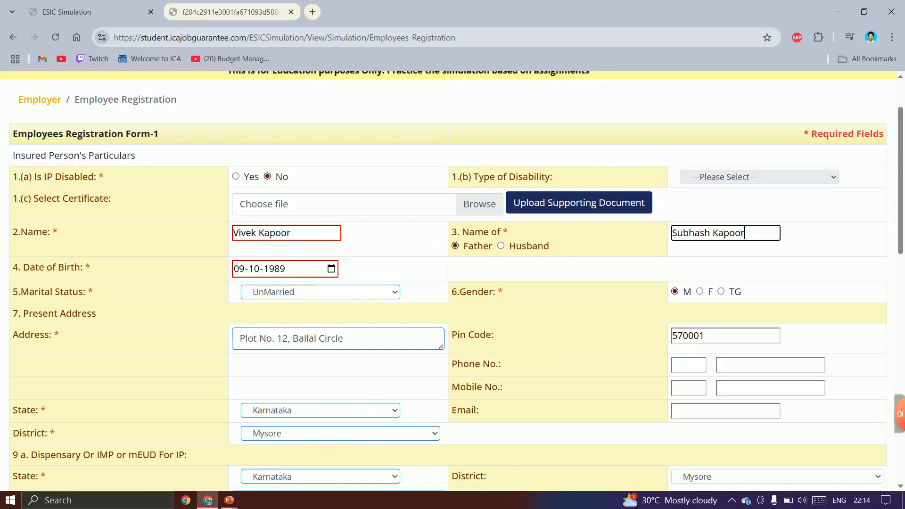
scroll(452, 283, down, 15)
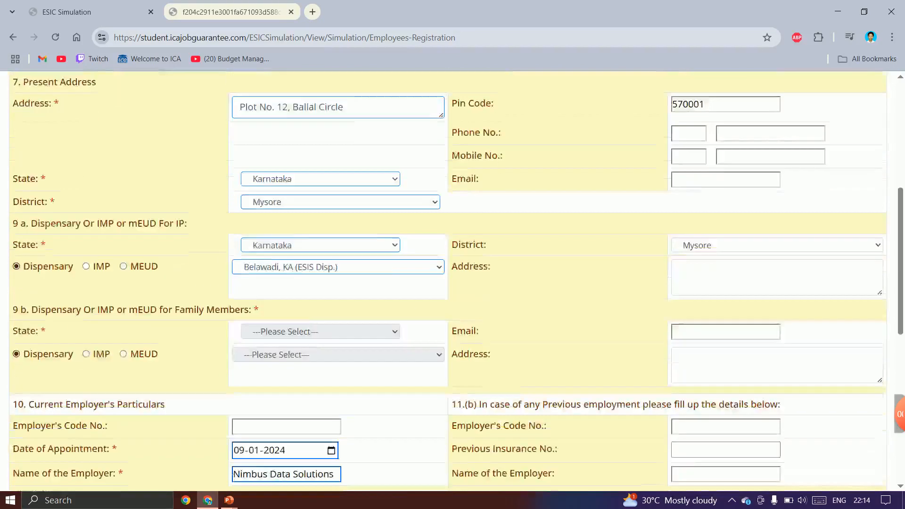
click(395, 454)
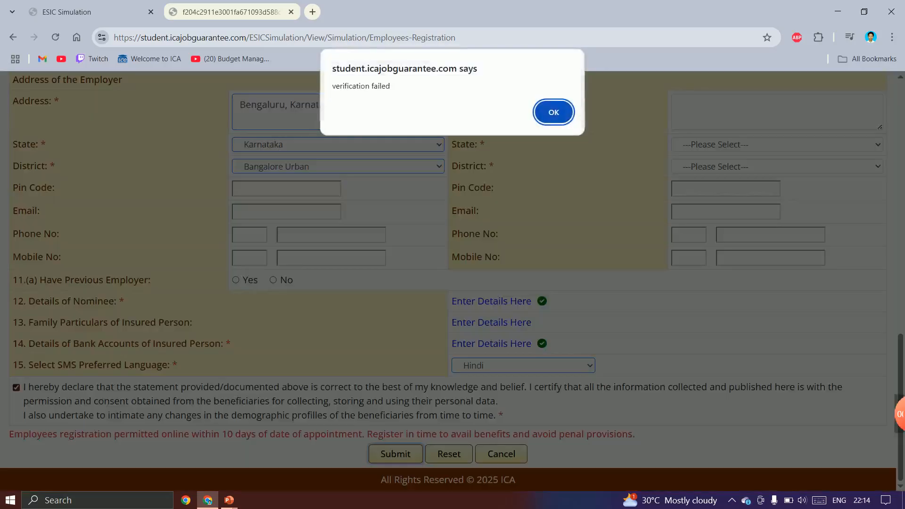
key(Return)
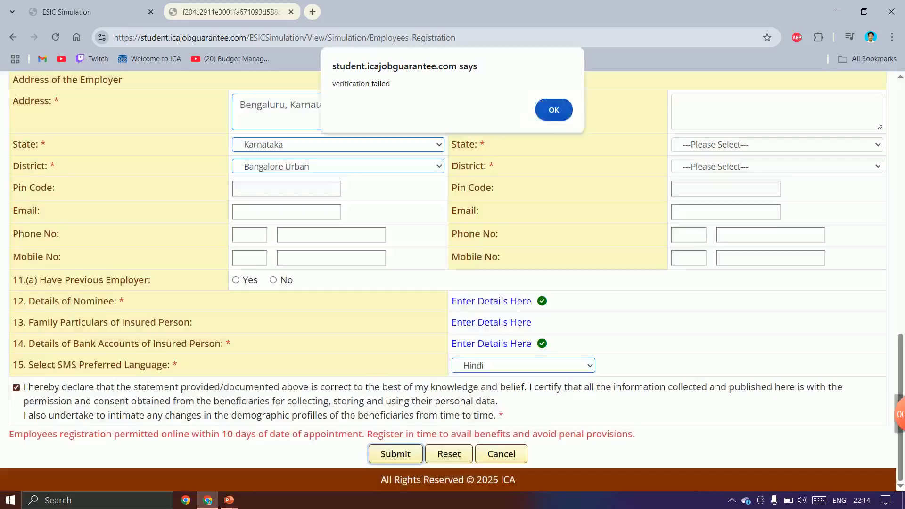
- Try re-entering the employee's date of birth in the same day and month order and resubmitting the registration form
scroll(448, 280, up, 4)
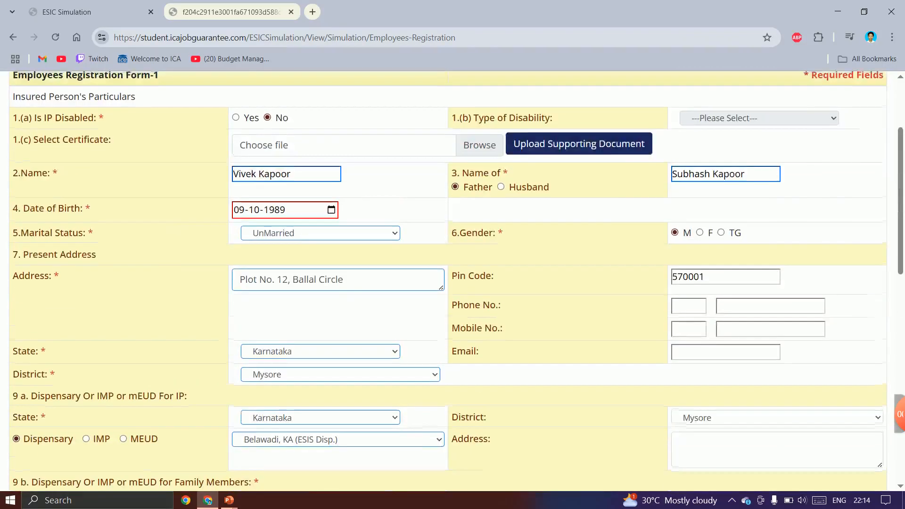
click(239, 210)
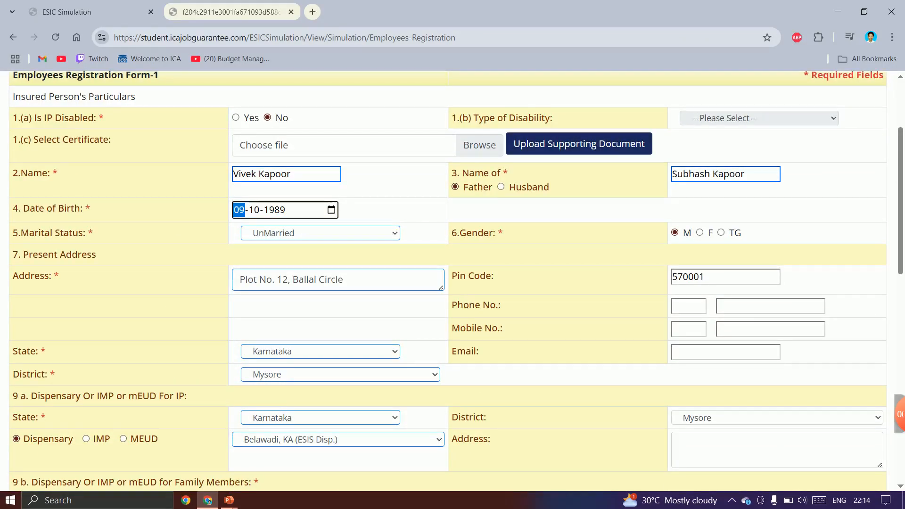
click(90, 12)
scroll(702, 202, up, 1)
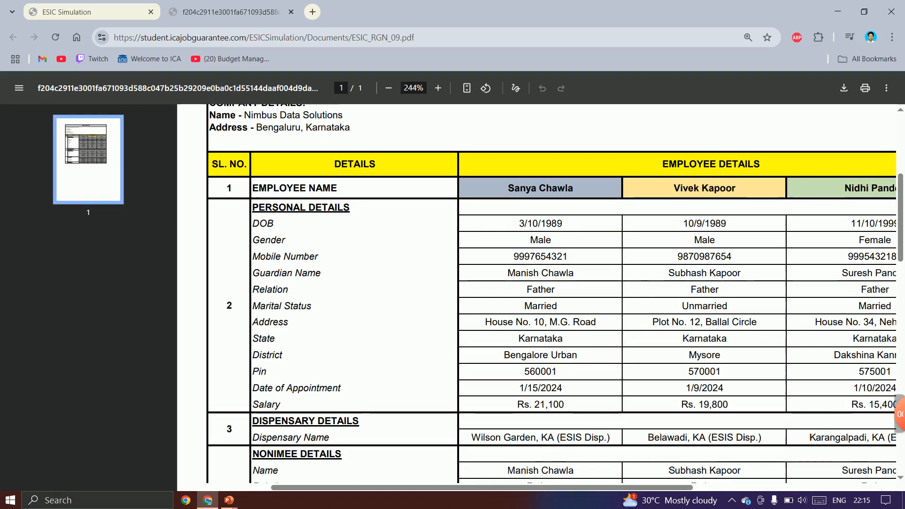
key(ctrl+Tab)
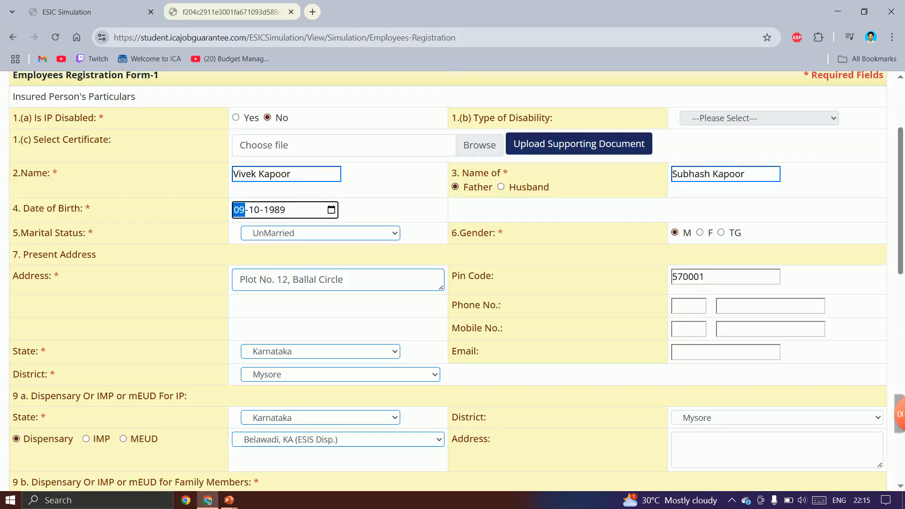
text(09-10-00)
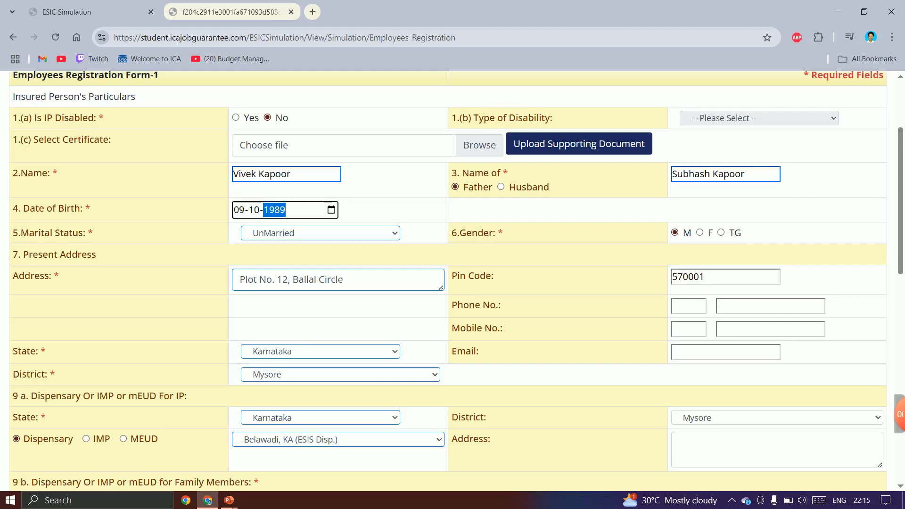
text(19)
scroll(453, 283, down, 15)
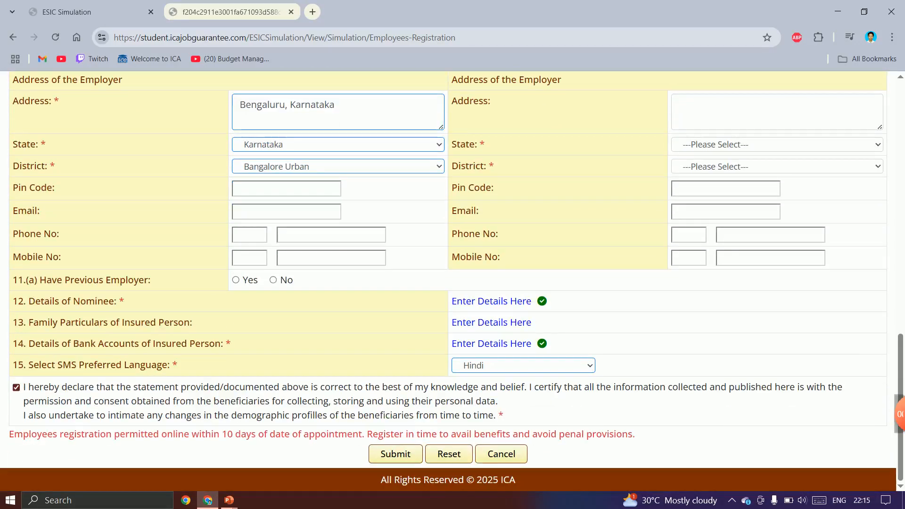
click(396, 454)
scroll(453, 278, up, 1)
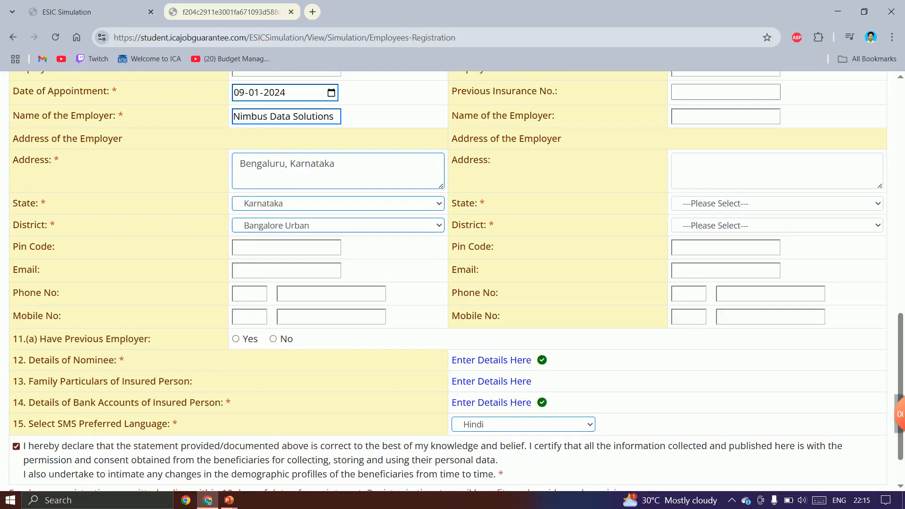
scroll(452, 278, up, 5)
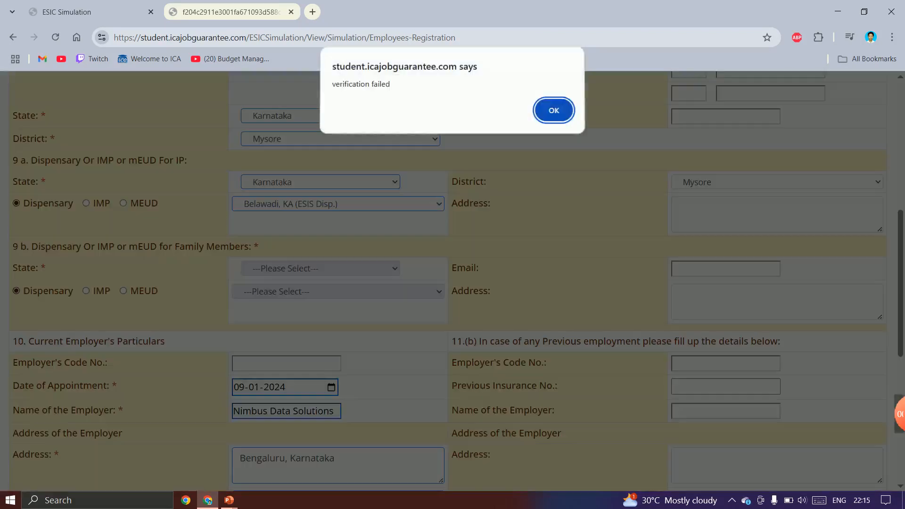
key(Return)
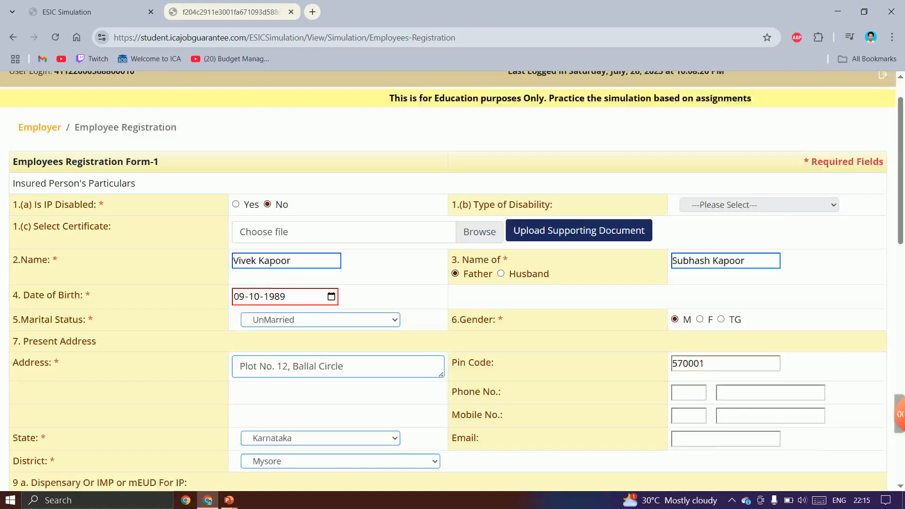
- Correct the employee's date of birth by swapping the day and month as read from the PDF, and submit the registration form
key(ctrl+Tab)
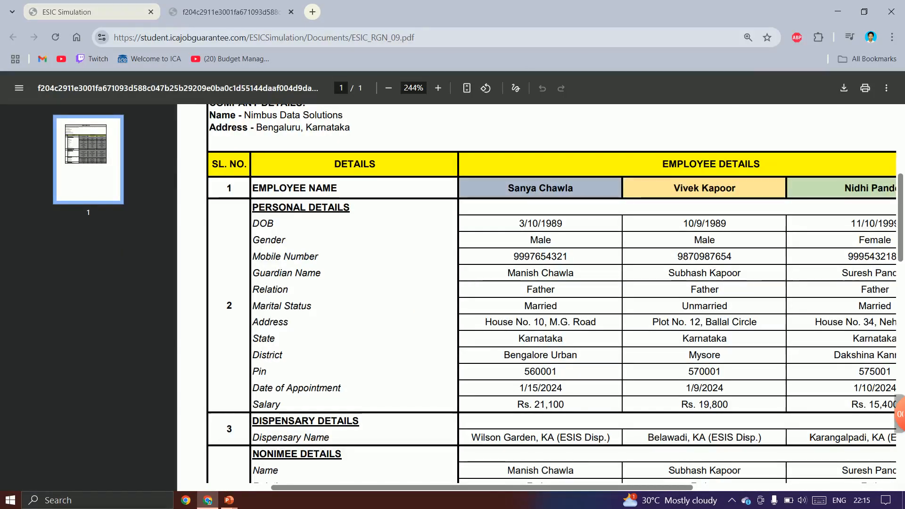
key(ctrl+Tab)
click(239, 328)
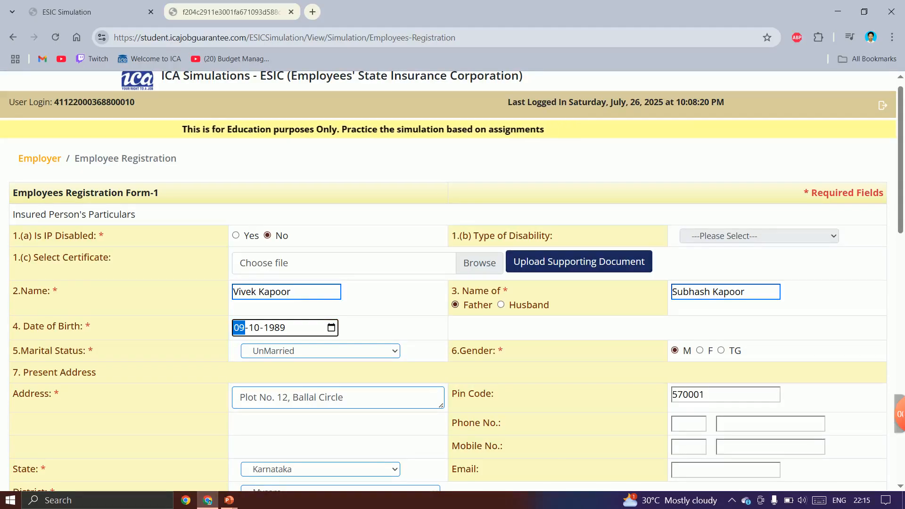
text(10-09-0019)
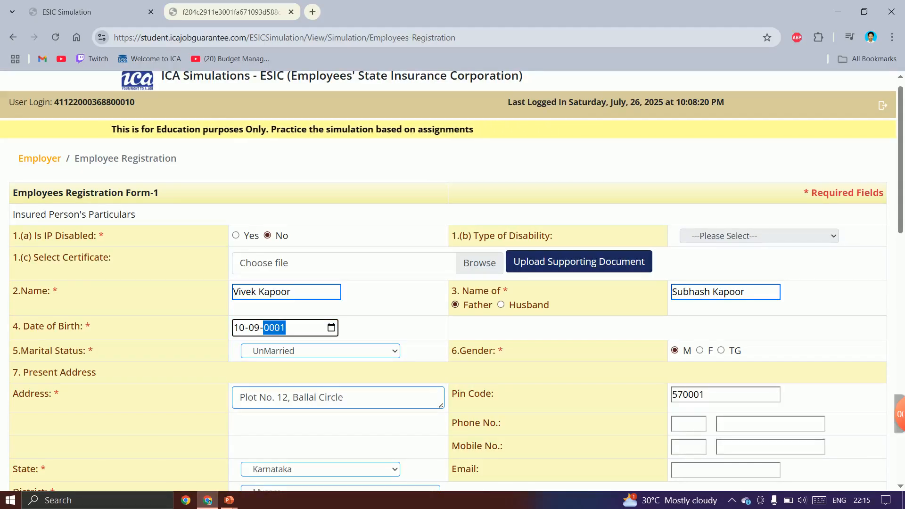
scroll(448, 283, down, 15)
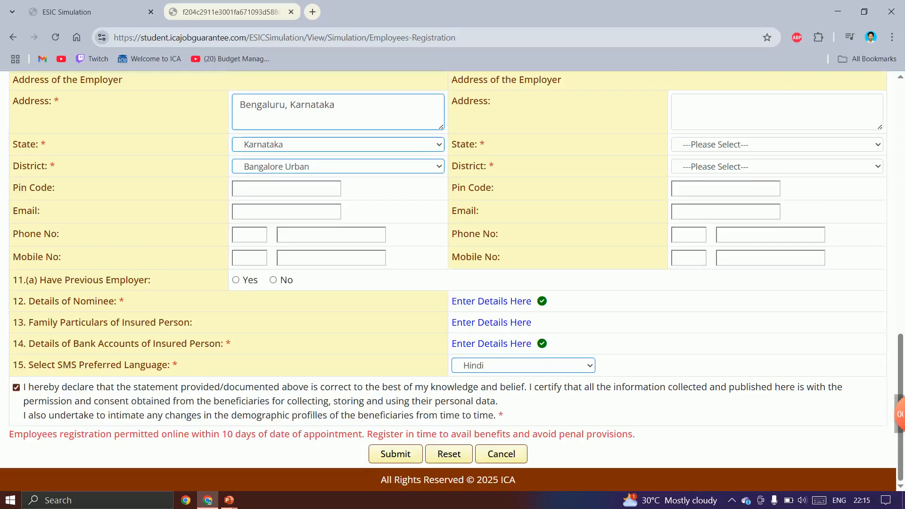
click(396, 454)
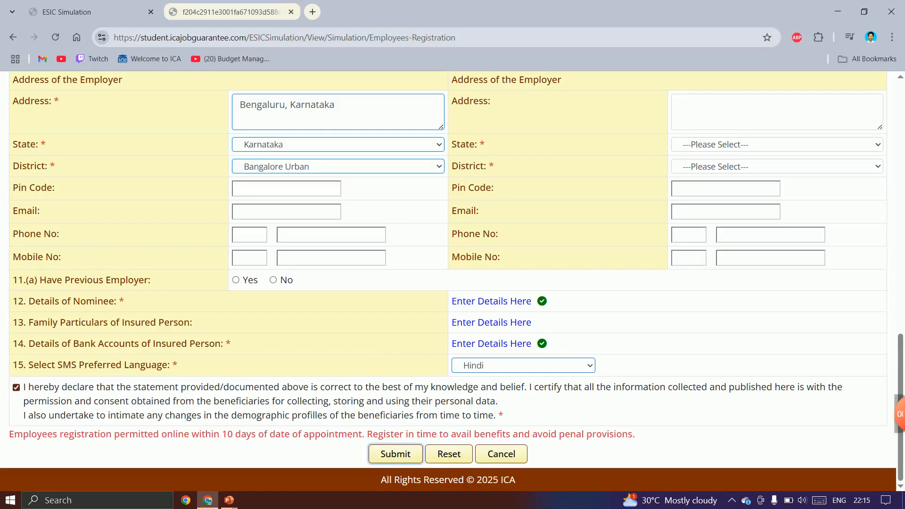
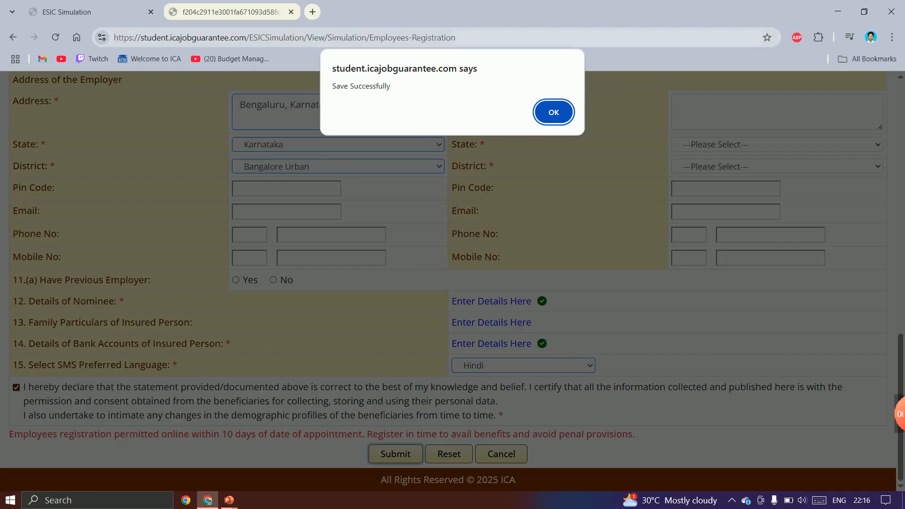
- View the employee's e-Pehchan card registration details alongside the employee details in the assignment PDF
click(231, 12)
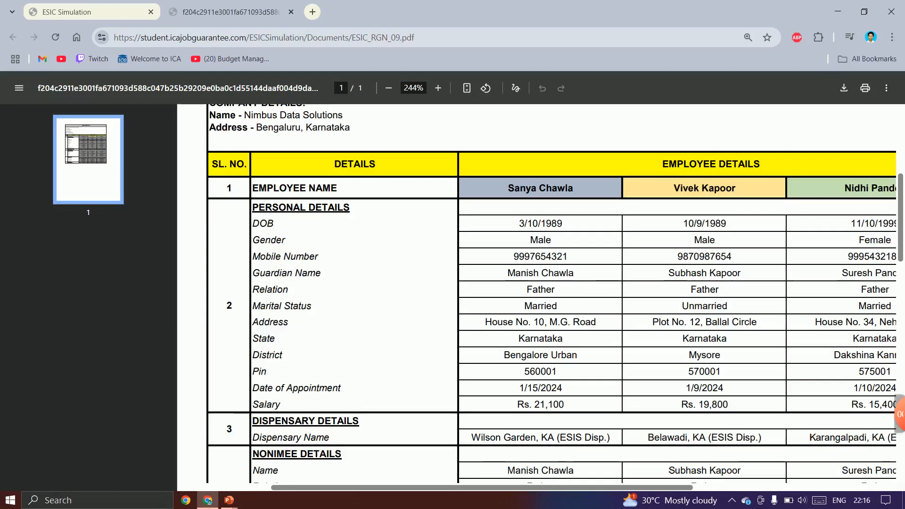
click(90, 11)
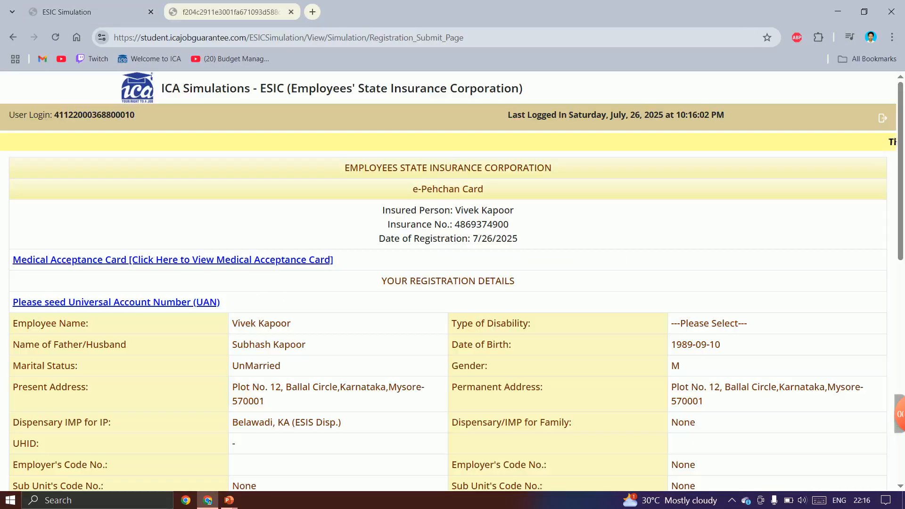
click(231, 12)
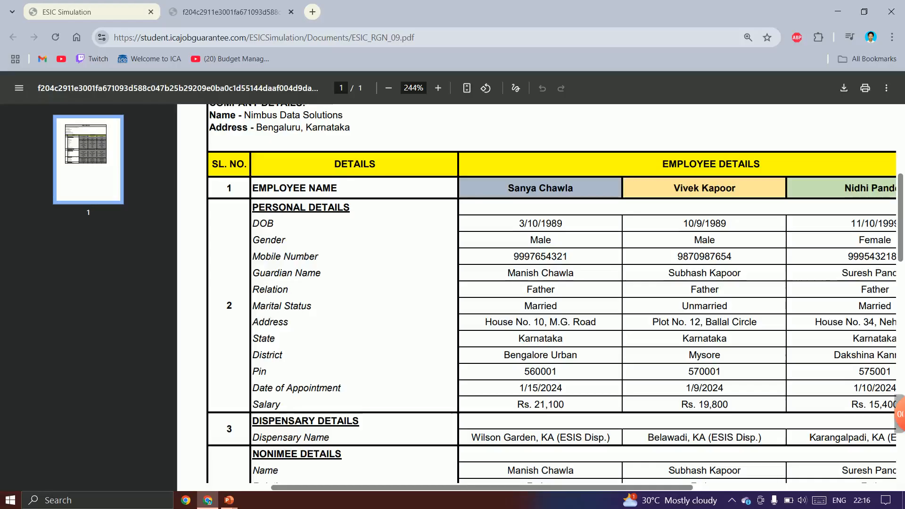
- Close the completed registration's e-Pehchan card page and start registering a new employee without an Aadhaar number
key(ctrl+Tab)
scroll(448, 283, down, 8)
scroll(448, 283, down, 2)
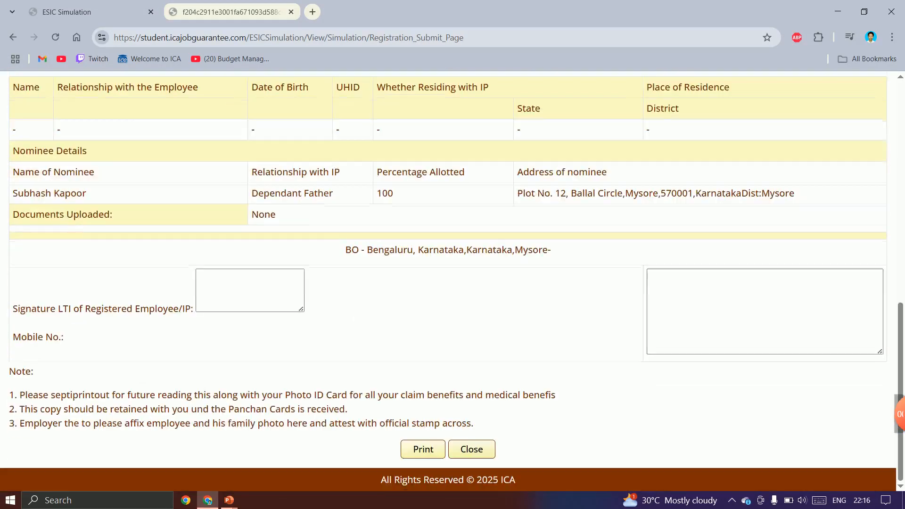
click(472, 450)
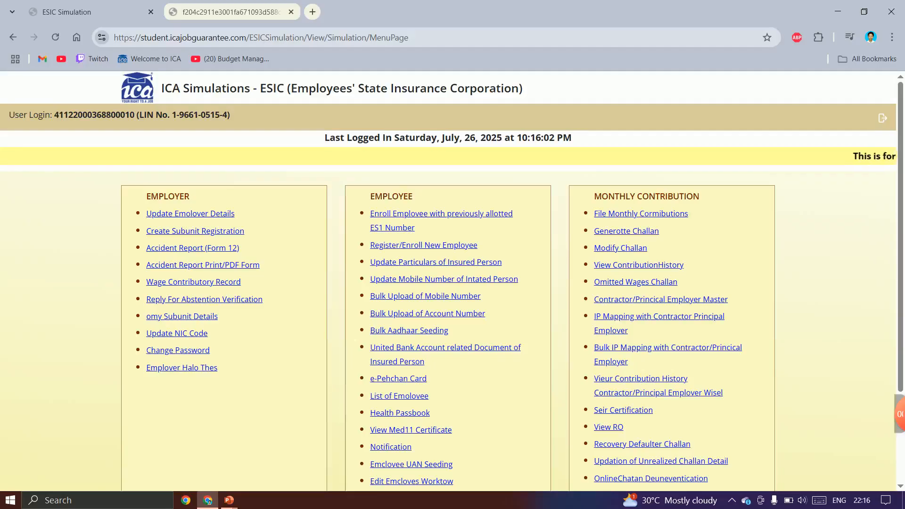
click(424, 245)
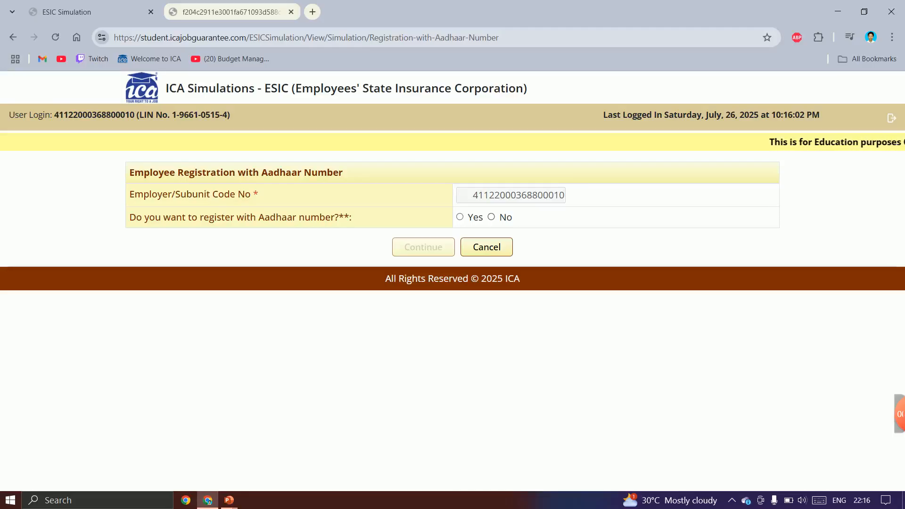
click(491, 217)
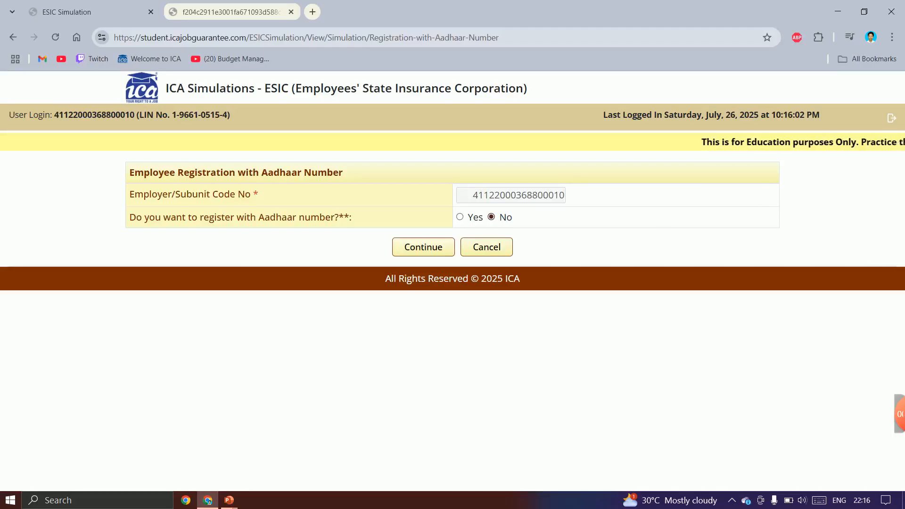
click(423, 247)
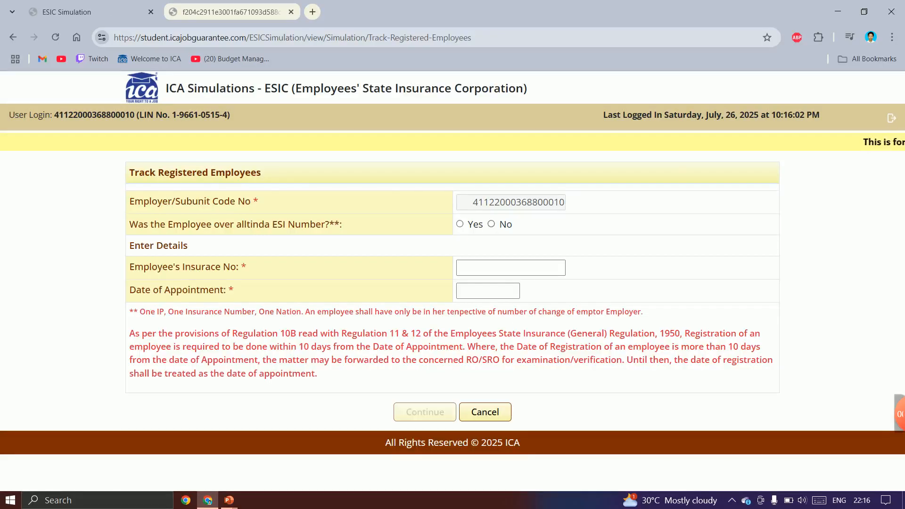
- Declare that the employee has no existing ESI number and continue with the third employee's mobile number copied from the assignment PDF
click(491, 224)
click(511, 268)
key(ctrl+Tab)
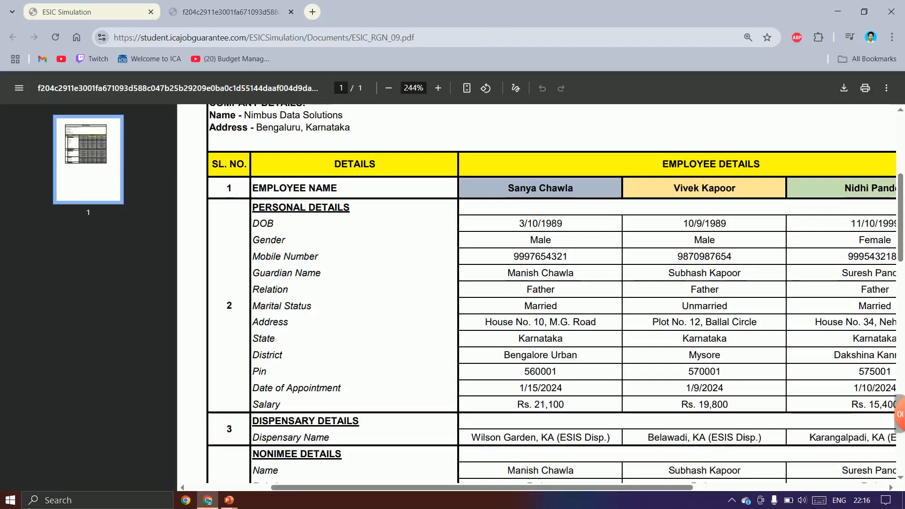
scroll(537, 292, right, 2)
scroll(536, 292, right, 2)
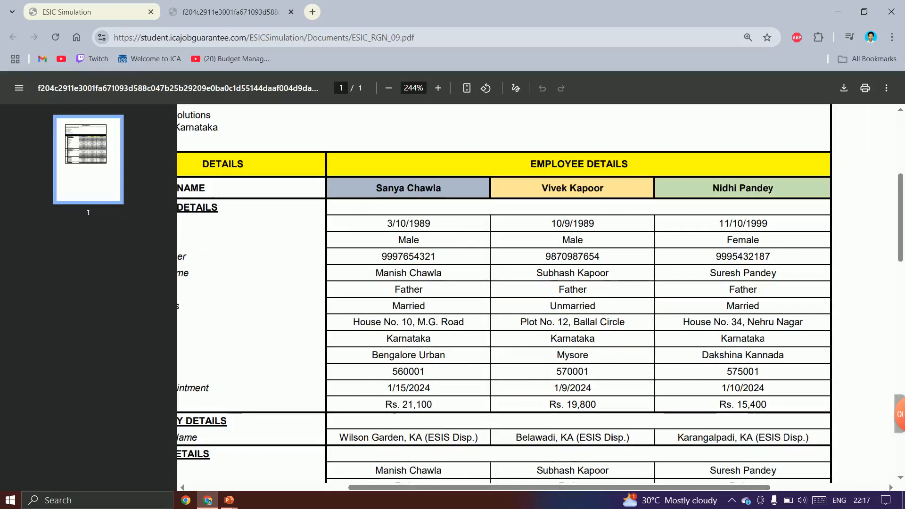
double_click(743, 257)
key(ctrl+c)
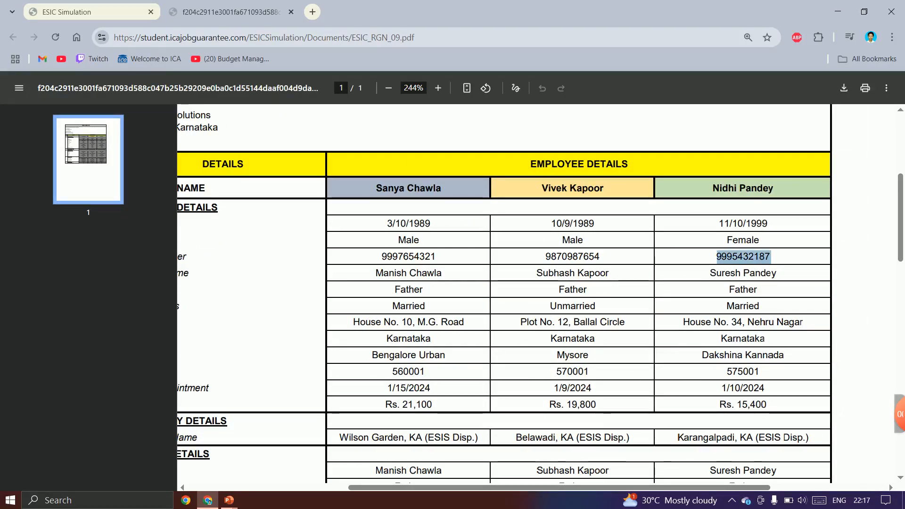
key(ctrl+Tab)
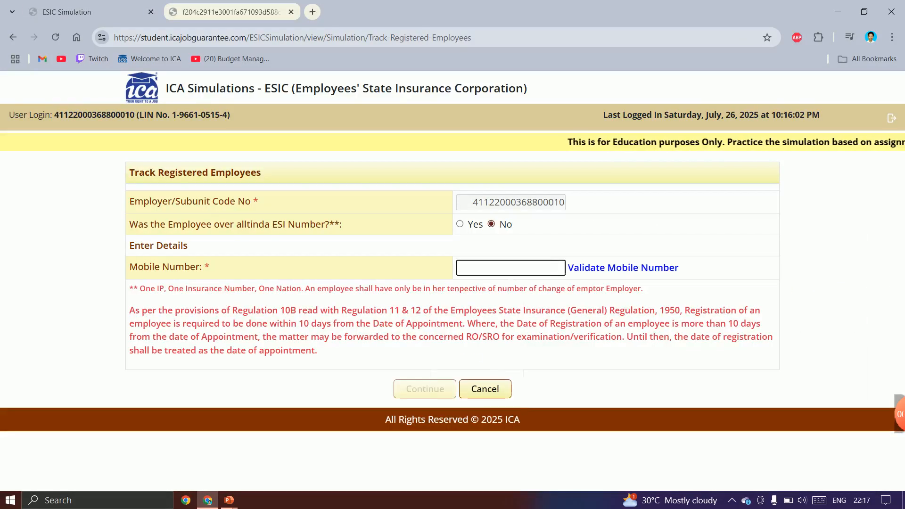
key(ctrl+v)
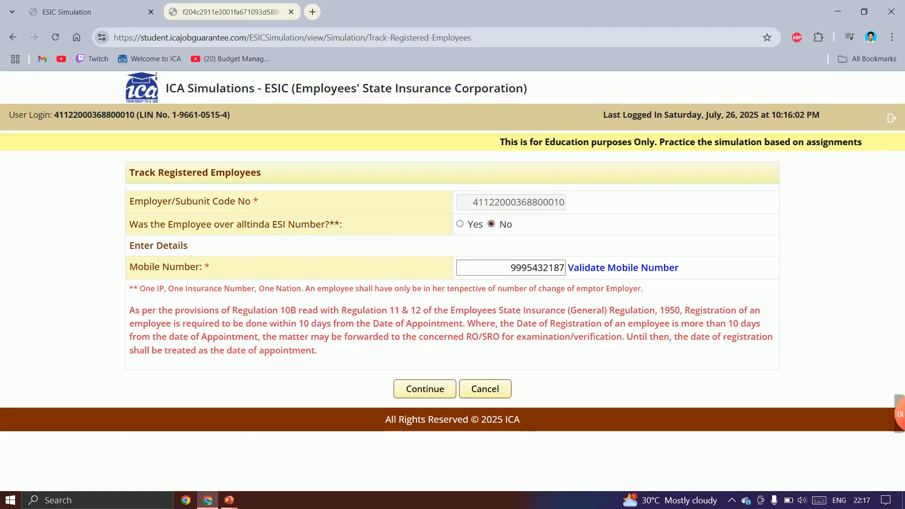
click(425, 389)
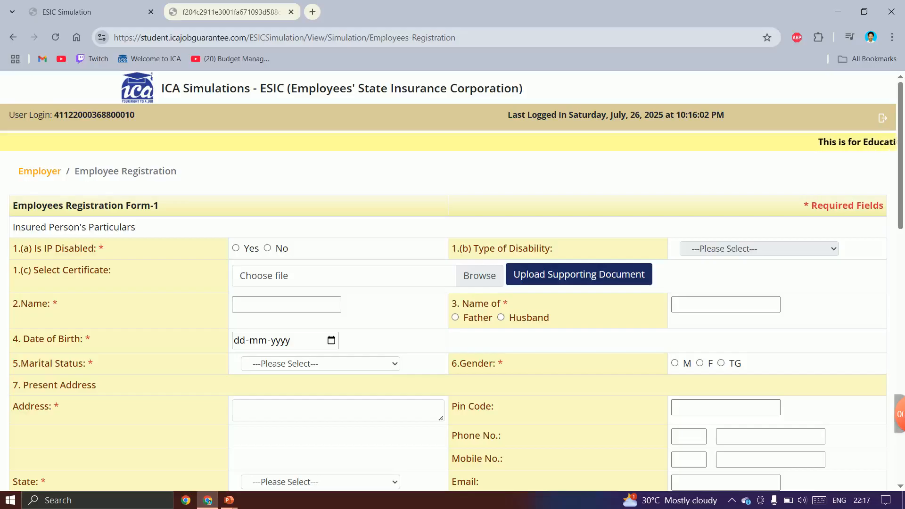
- Mark the insured person as not disabled and enter the third employee's full name from the assignment PDF
click(267, 248)
click(287, 305)
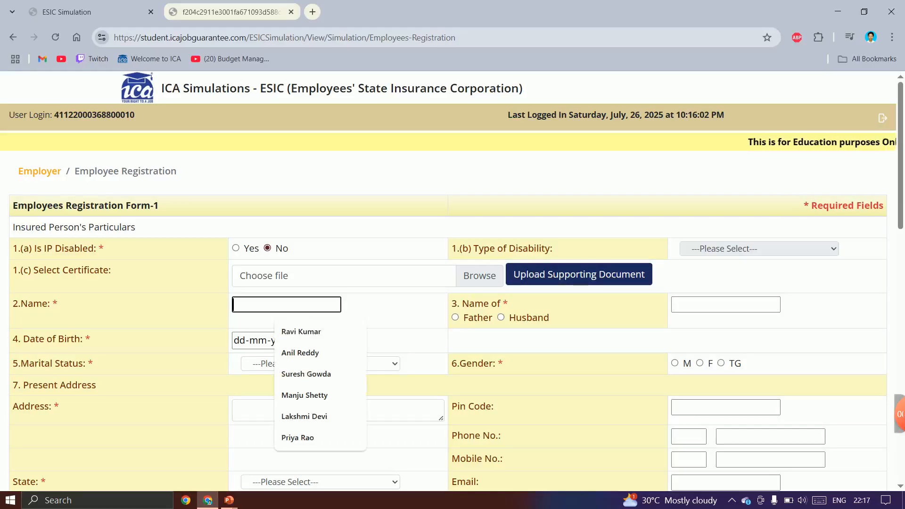
key(ctrl+Tab)
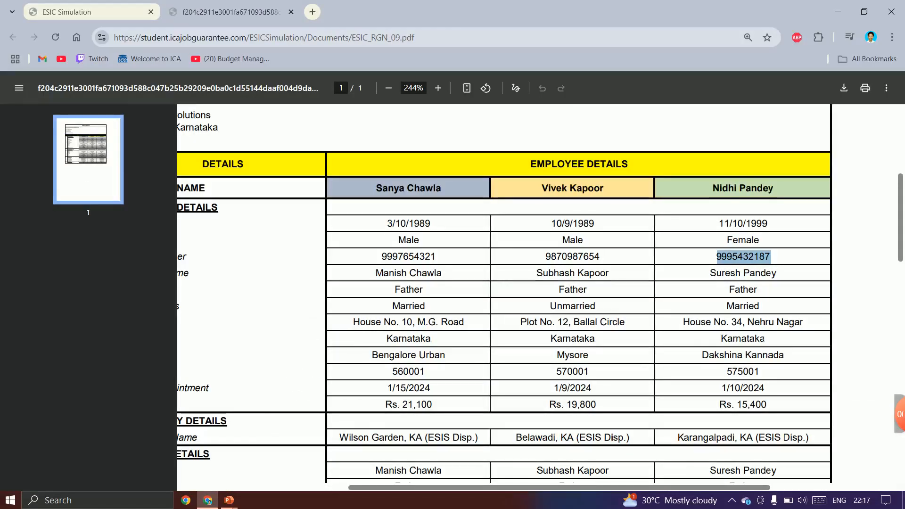
drag(713, 188, 758, 189)
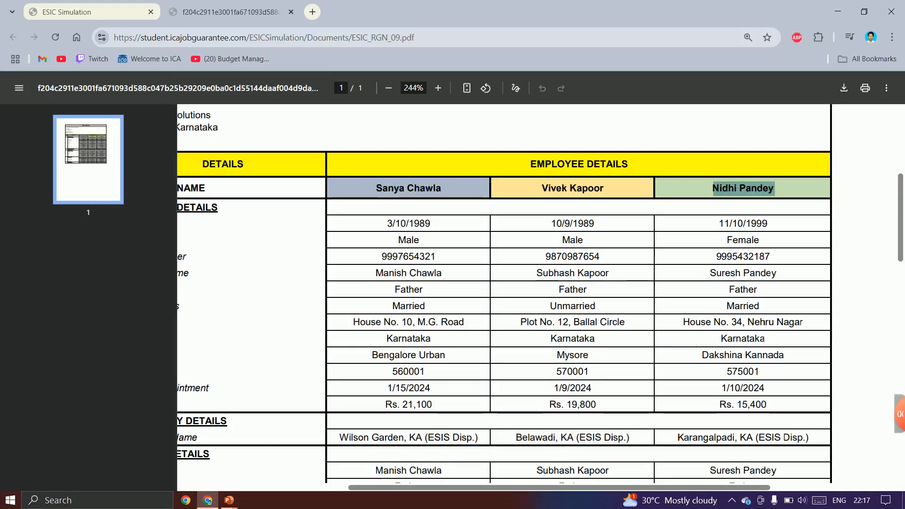
key(ctrl+Tab)
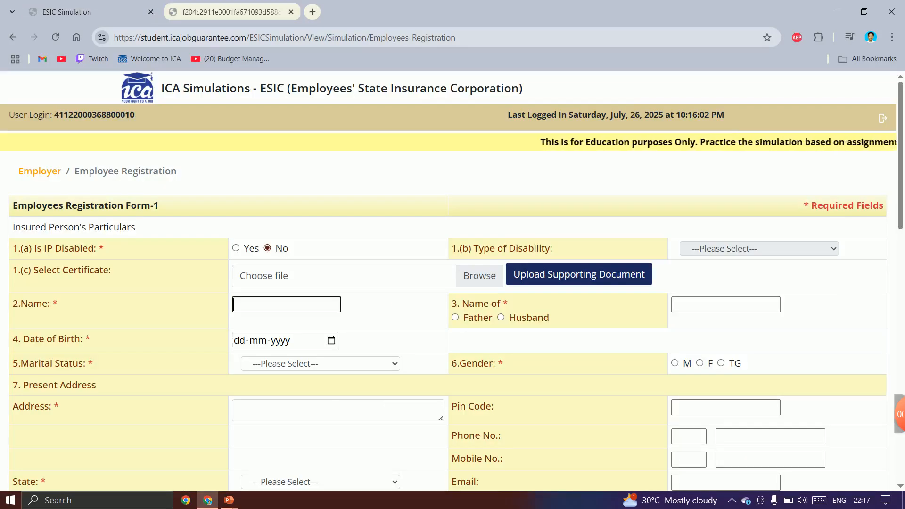
text(Nidhi Pandey)
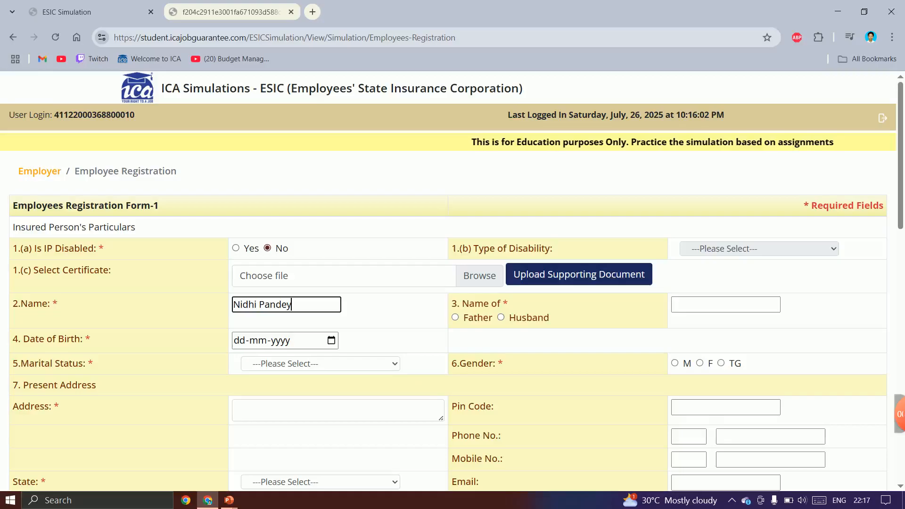
- Enter the guardian's name from the PDF with Father as the relation, and set the marital status to Married
key(ctrl+Tab)
drag(711, 273, 777, 273)
key(ctrl+c)
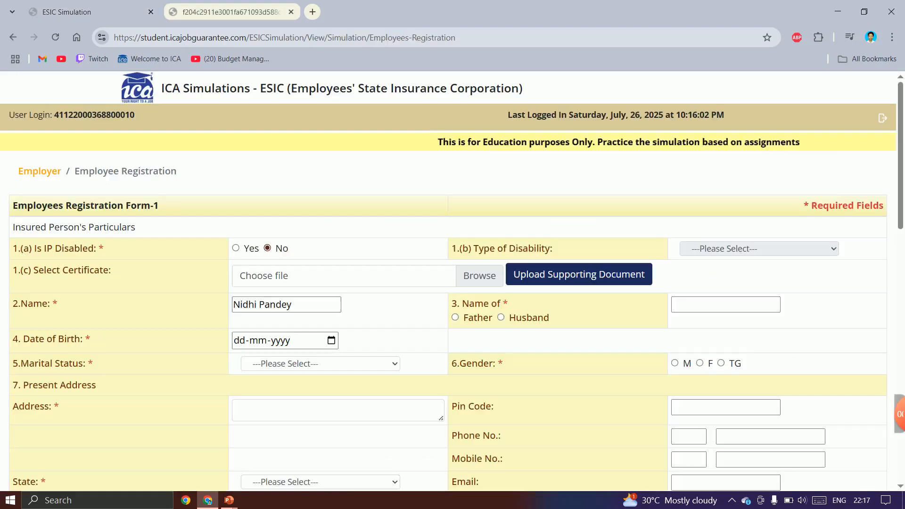
key(ctrl+Tab)
click(726, 304)
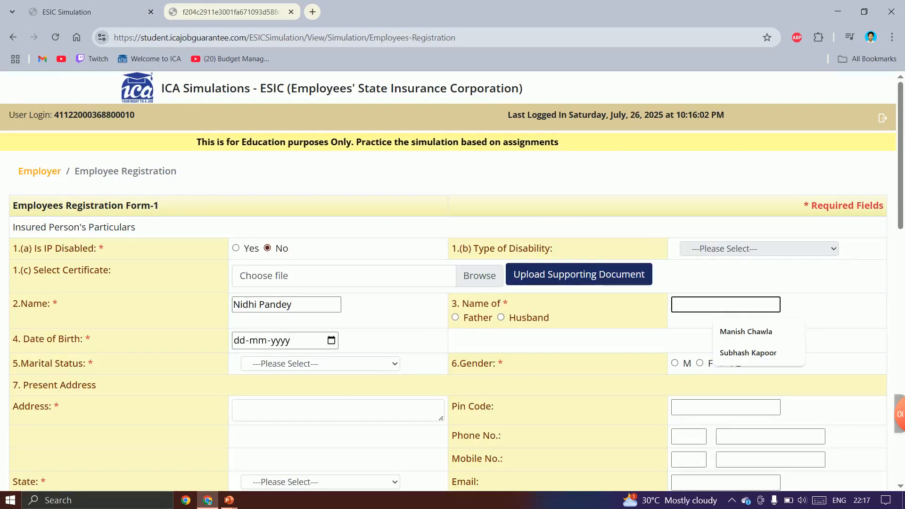
key(ctrl+v)
click(455, 318)
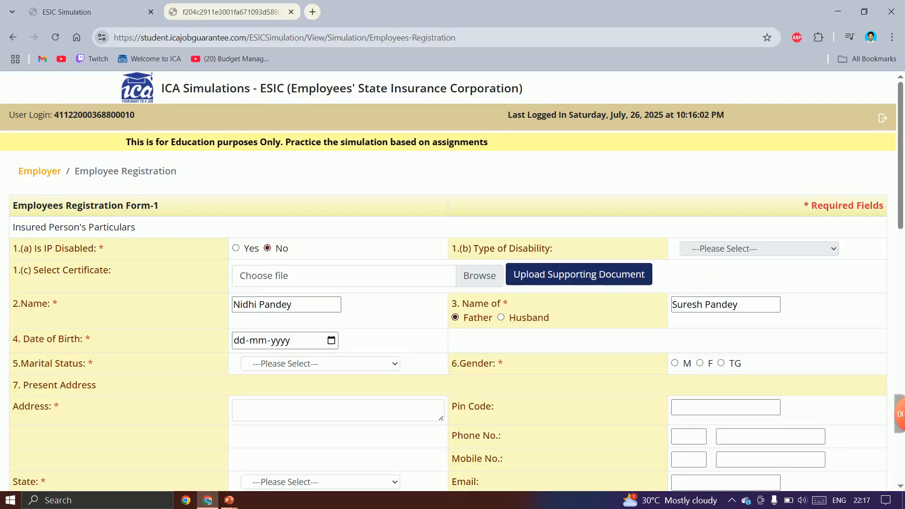
click(321, 364)
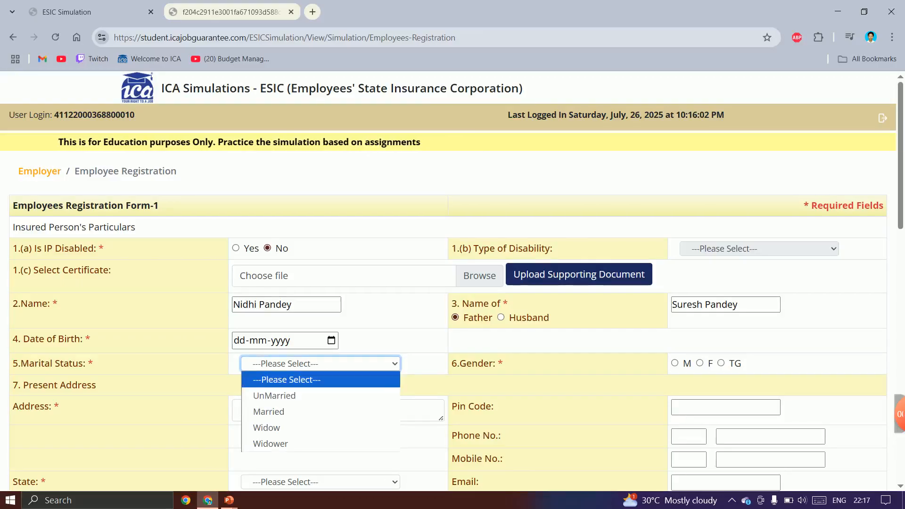
click(321, 412)
- Fill in the employee's date of birth in day-month-year order and set the gender to F
key(ctrl+Tab)
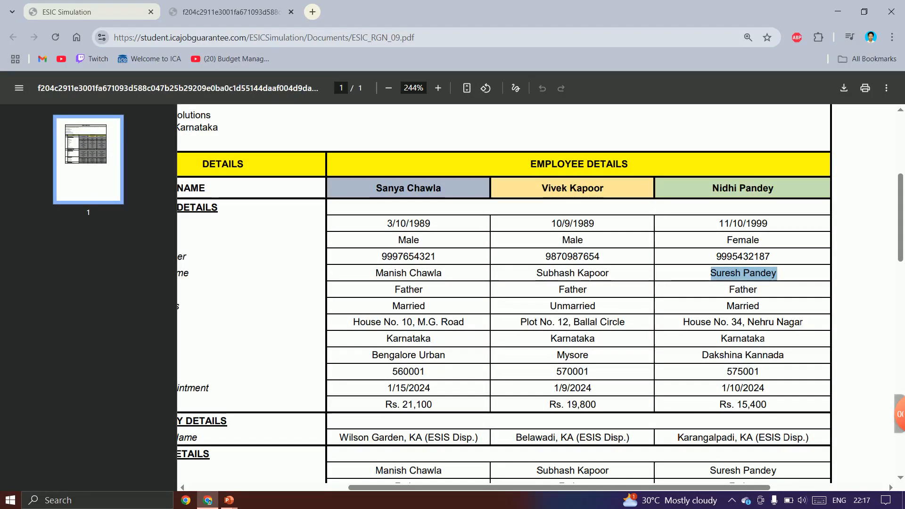
key(ctrl+Tab)
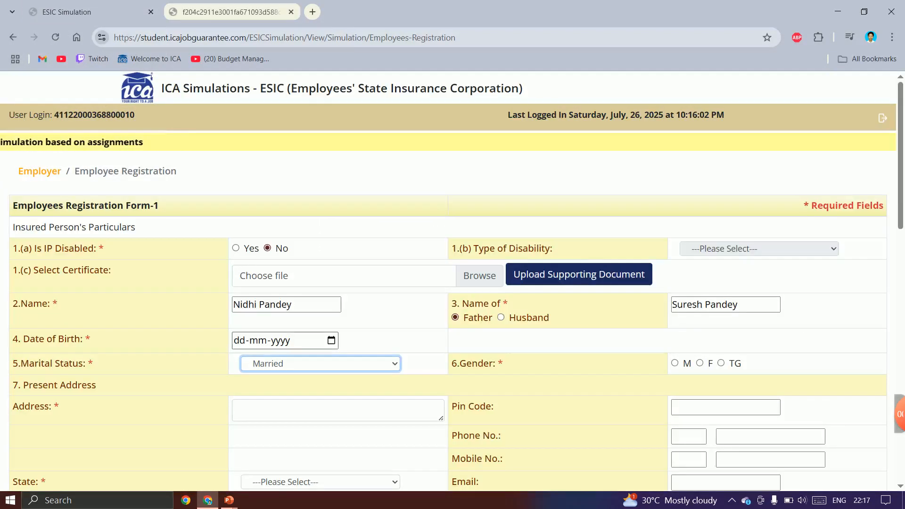
click(239, 340)
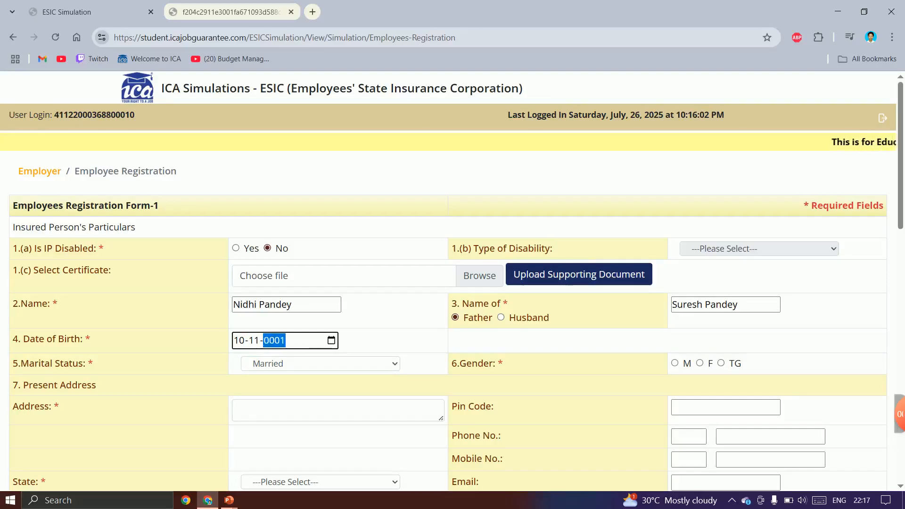
text(10-11-19899)
key(BackSpace)
text(1989)
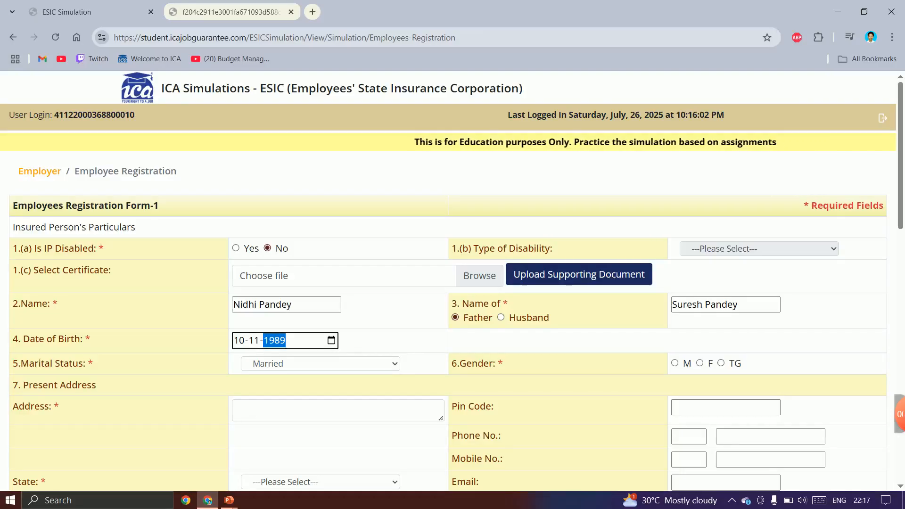
click(700, 363)
- Copy the third employee's street address from the assignment PDF into the present address field
key(ctrl+Tab)
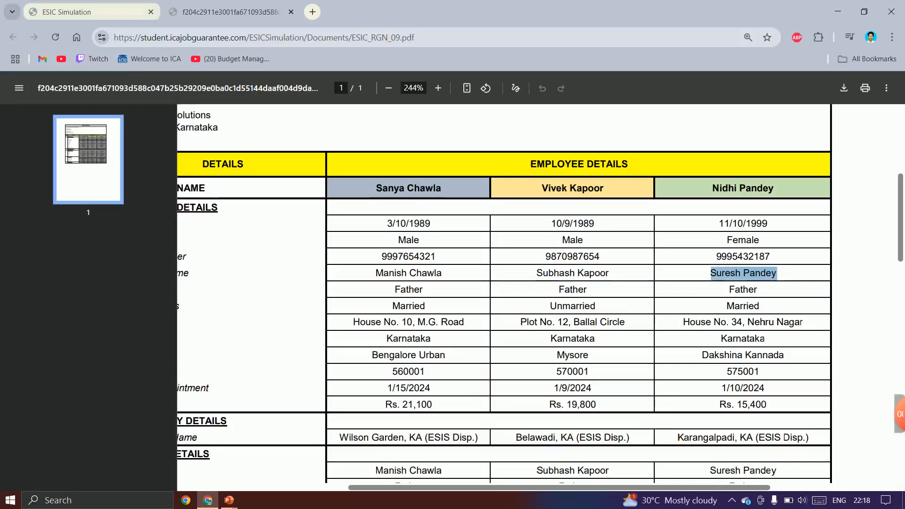
key(ctrl+Tab)
scroll(452, 280, down, 1)
scroll(452, 280, down, 1)
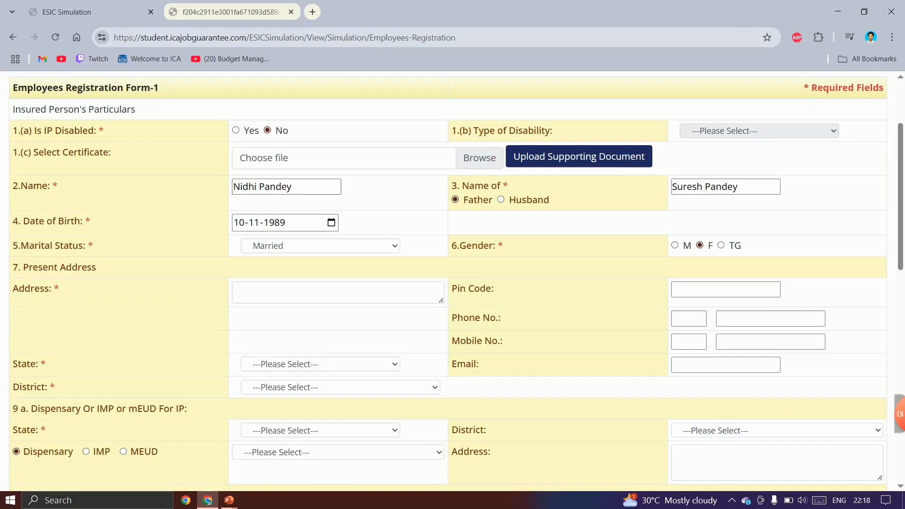
click(338, 293)
key(ctrl+Tab)
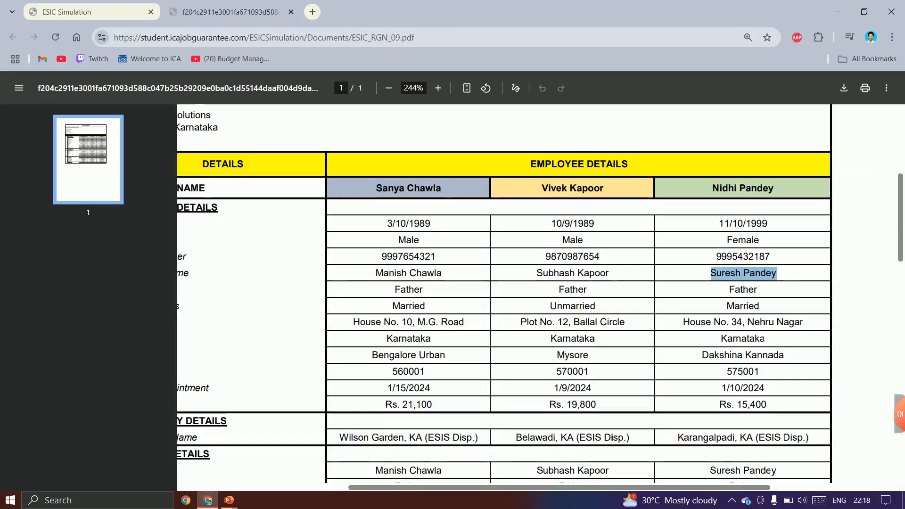
drag(684, 322, 804, 322)
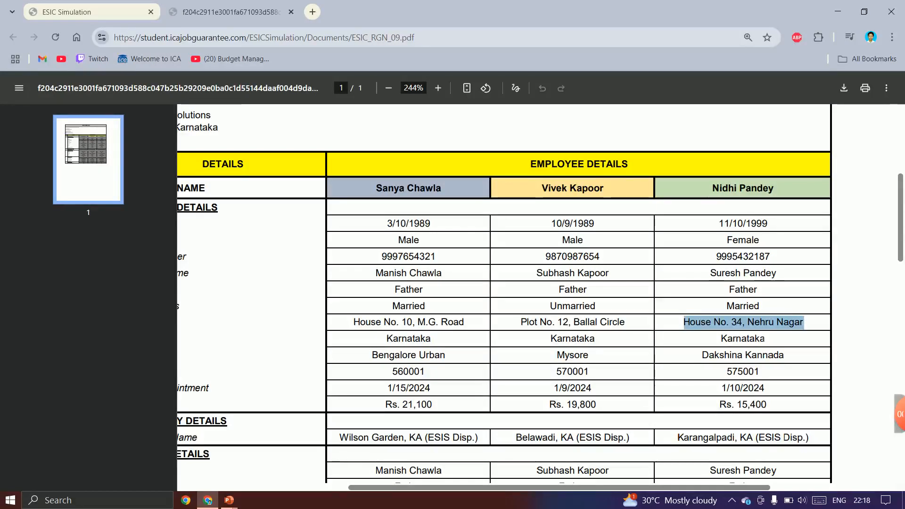
key(ctrl+Tab)
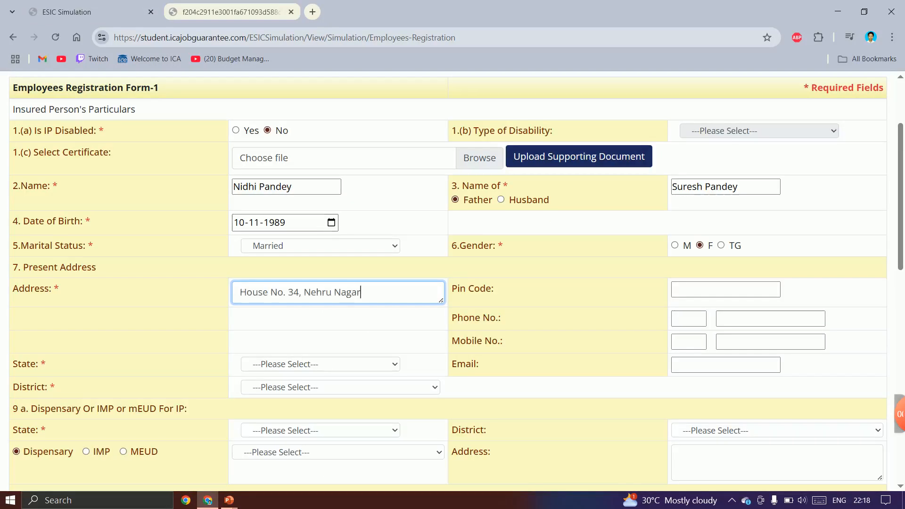
- Set the present address state to Karnataka and the district to Dakshina Kannada, as listed in the PDF
click(321, 365)
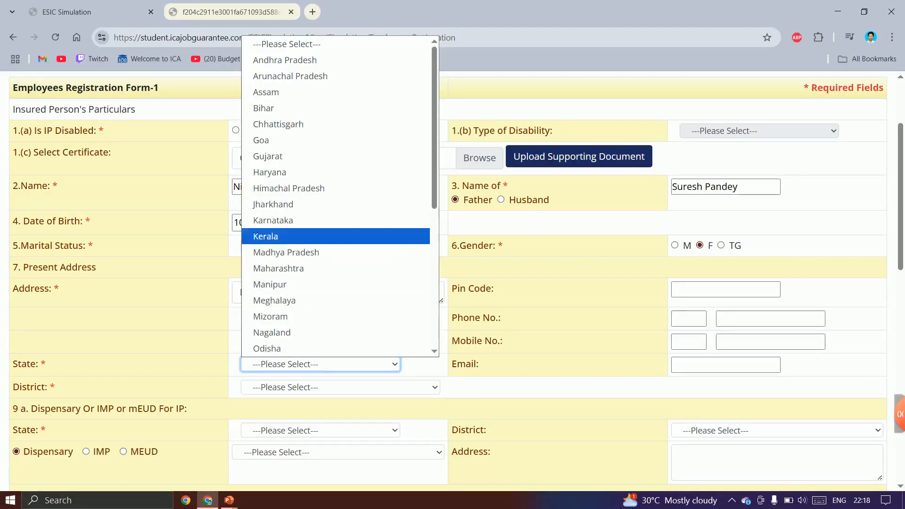
click(302, 220)
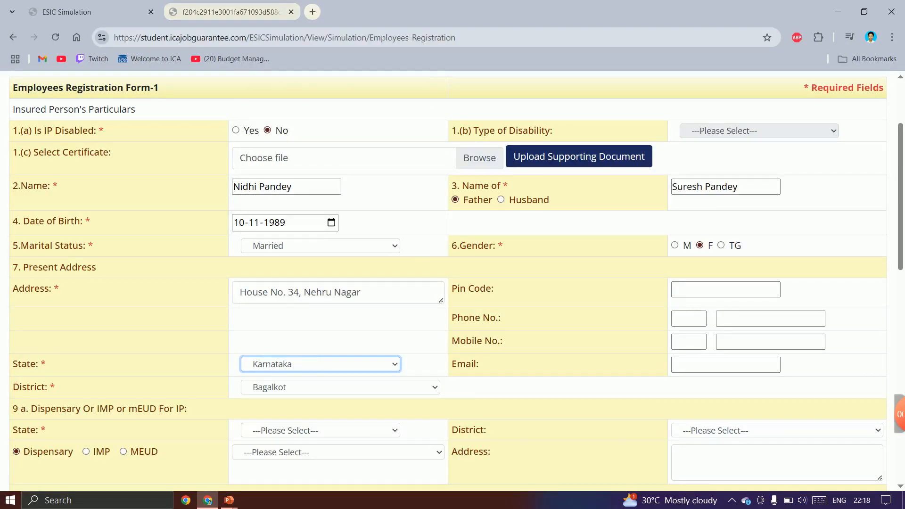
key(ctrl+Tab)
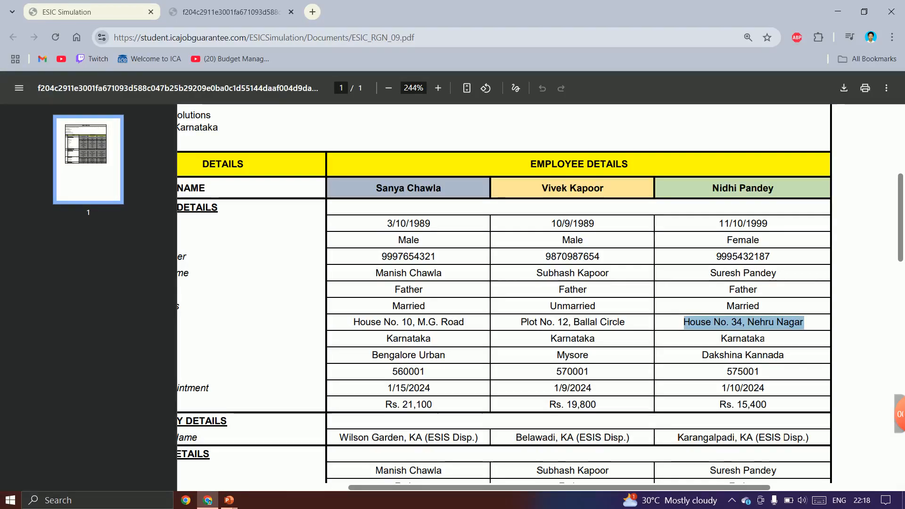
key(ctrl+Tab)
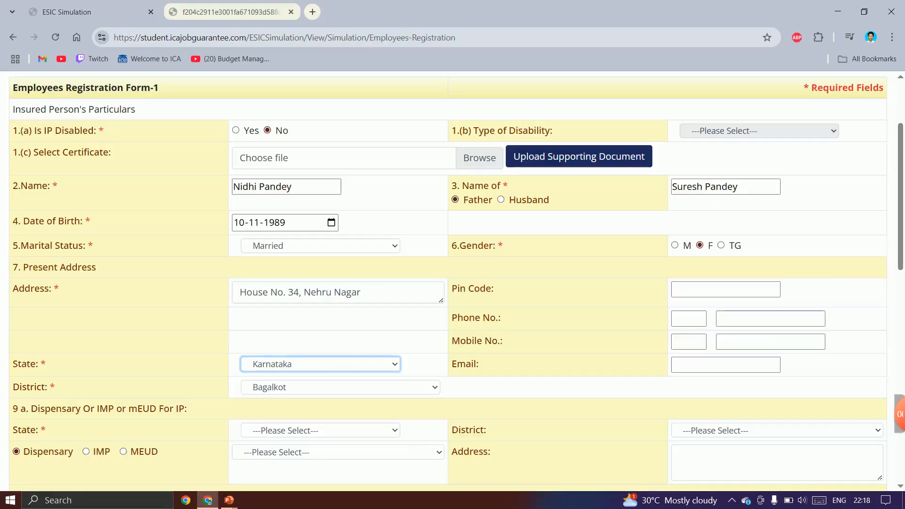
click(340, 387)
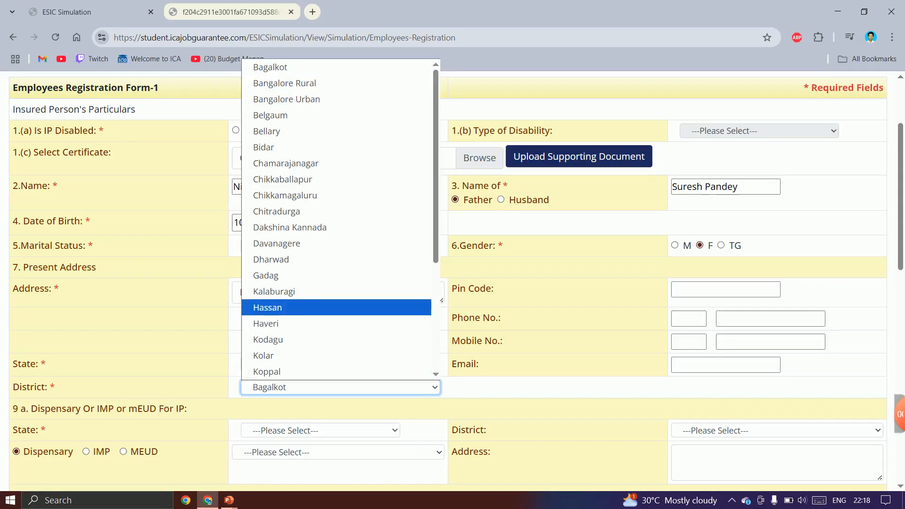
click(289, 227)
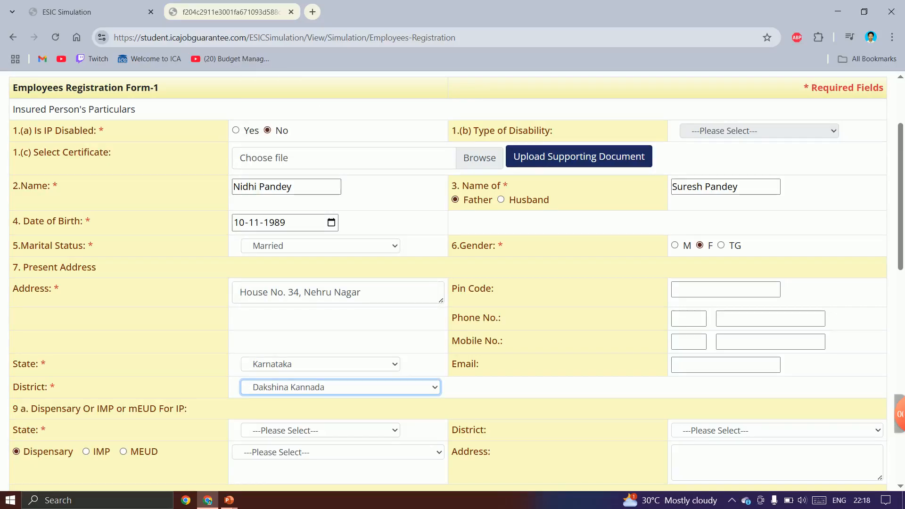
- Copy the third employee's postal pin code from the assignment PDF into the present address pin code field
key(ctrl+Tab)
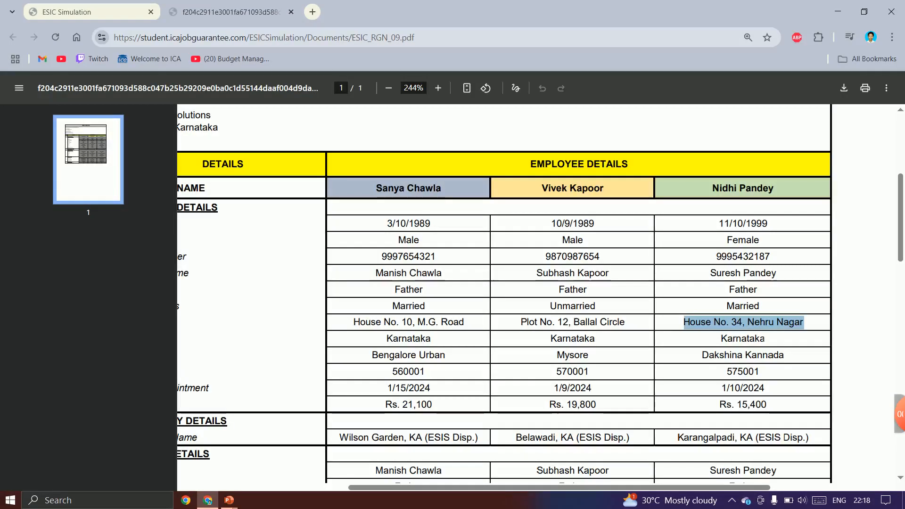
double_click(743, 372)
key(ctrl+c)
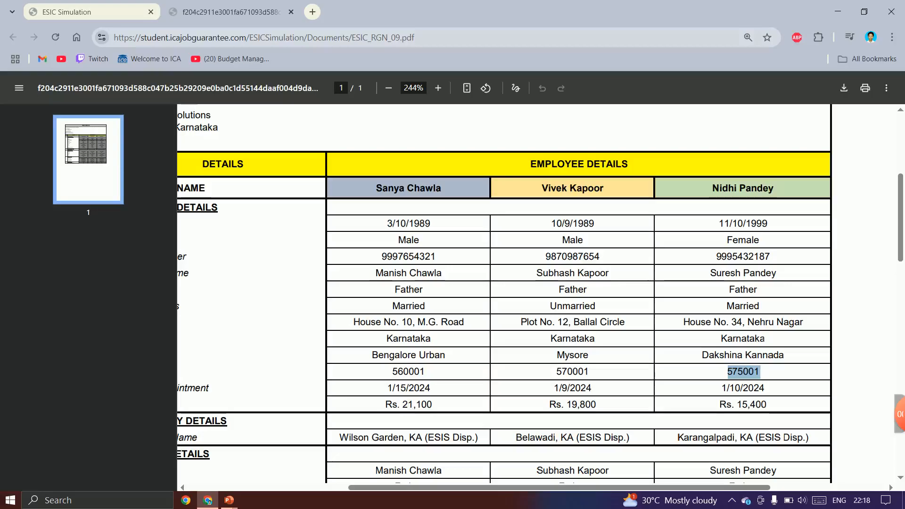
key(ctrl+Tab)
click(726, 290)
key(ctrl+v)
scroll(726, 290, down, 2)
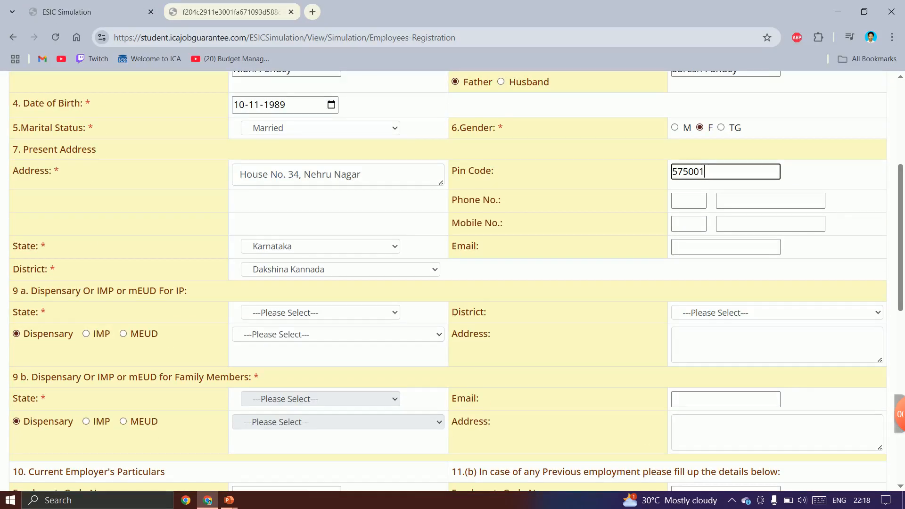
- Set the insured person's dispensary state to Karnataka and district to Dakshina Kannada, checking the dispensary name against the PDF
key(ctrl+Tab)
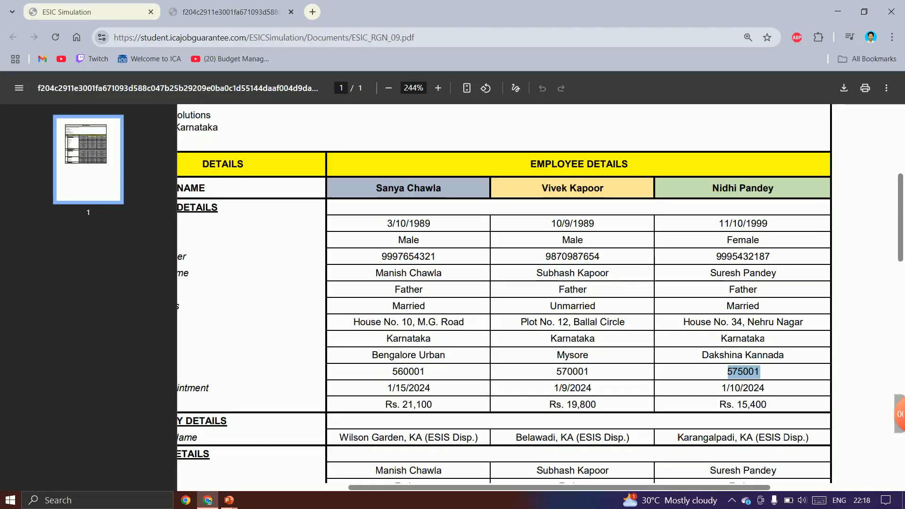
scroll(540, 294, down, 2)
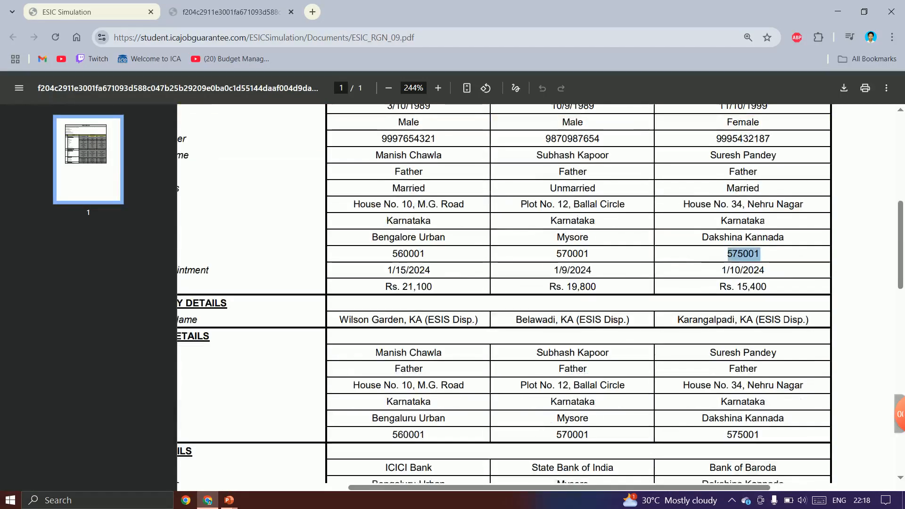
key(ctrl+Tab)
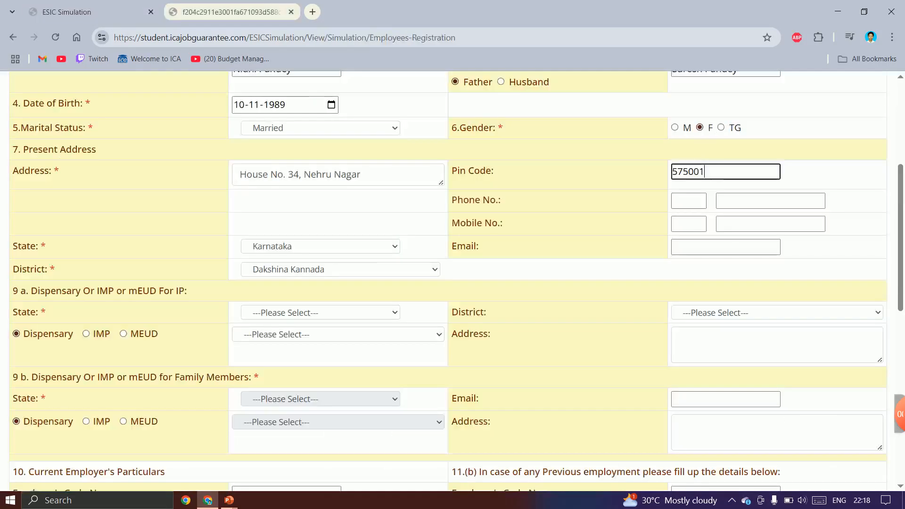
click(320, 313)
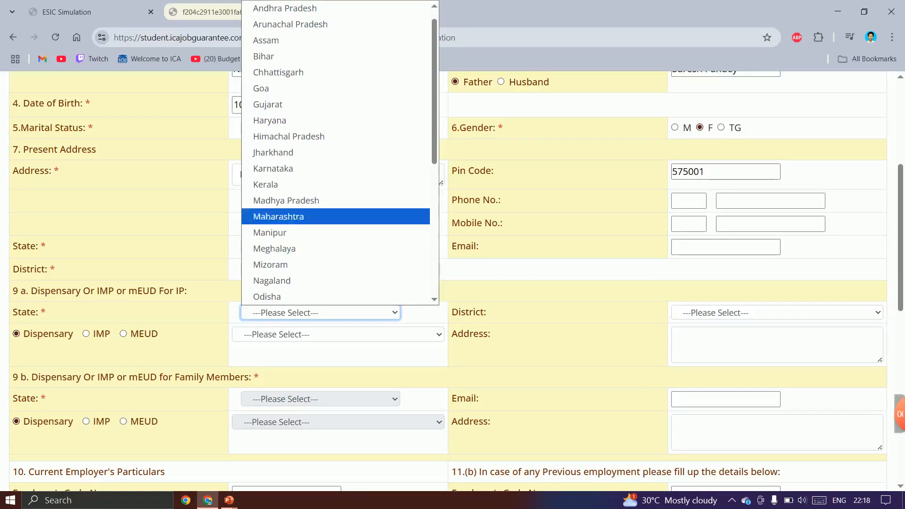
scroll(336, 188, down, 5)
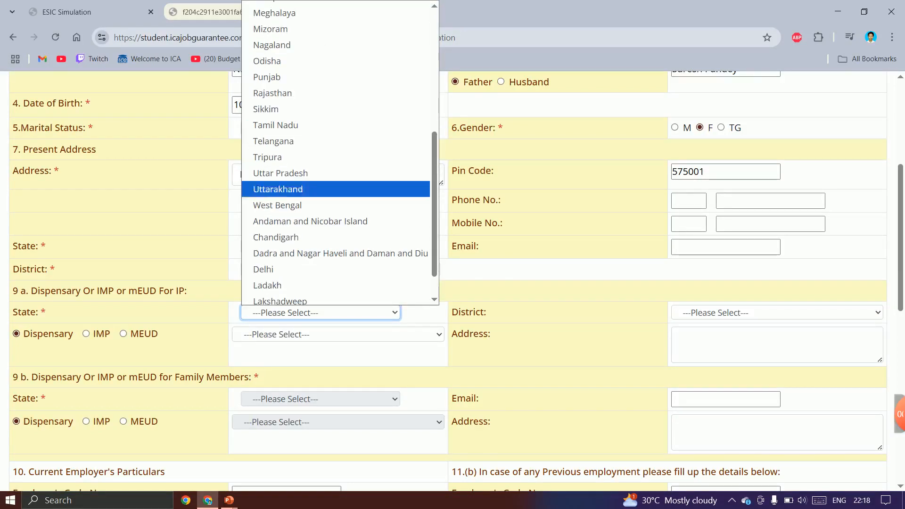
scroll(330, 111, up, 5)
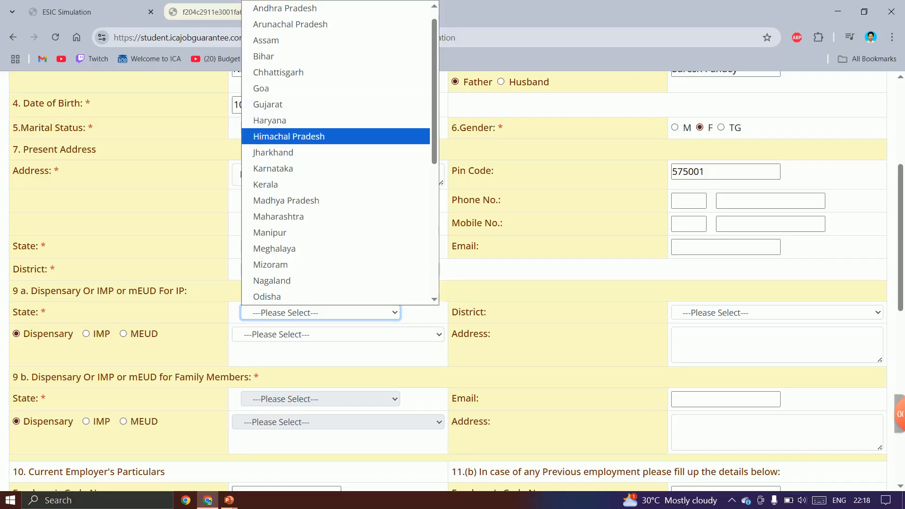
click(282, 168)
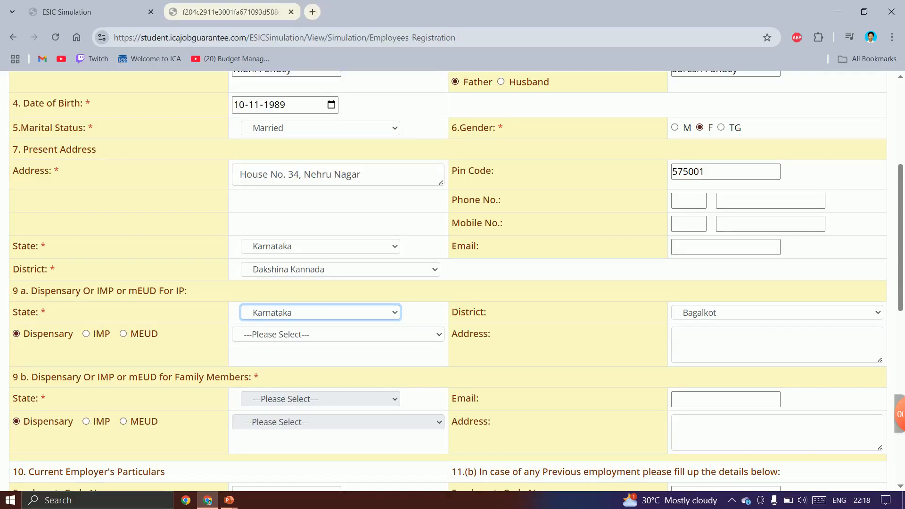
click(774, 313)
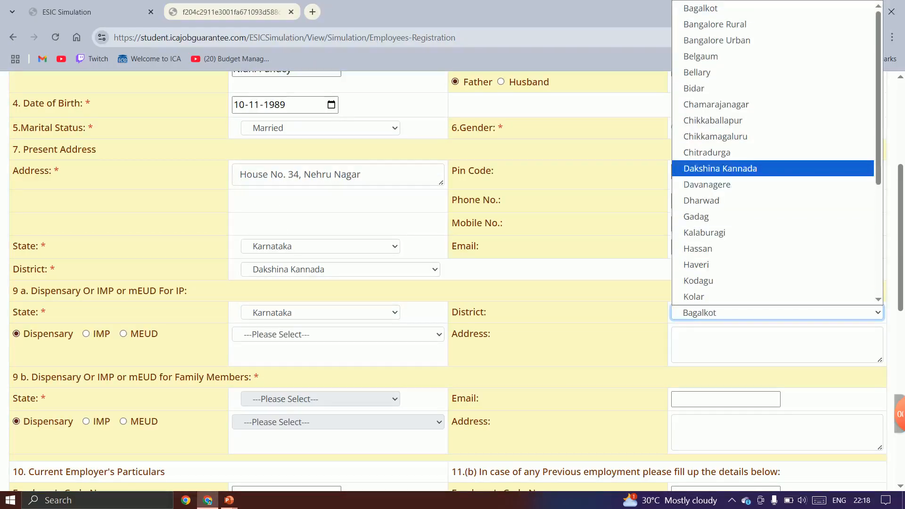
click(754, 169)
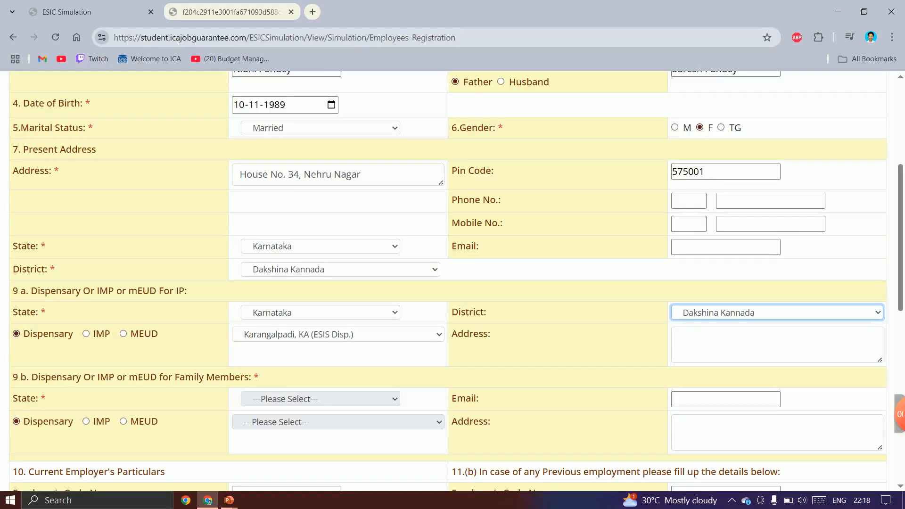
click(231, 12)
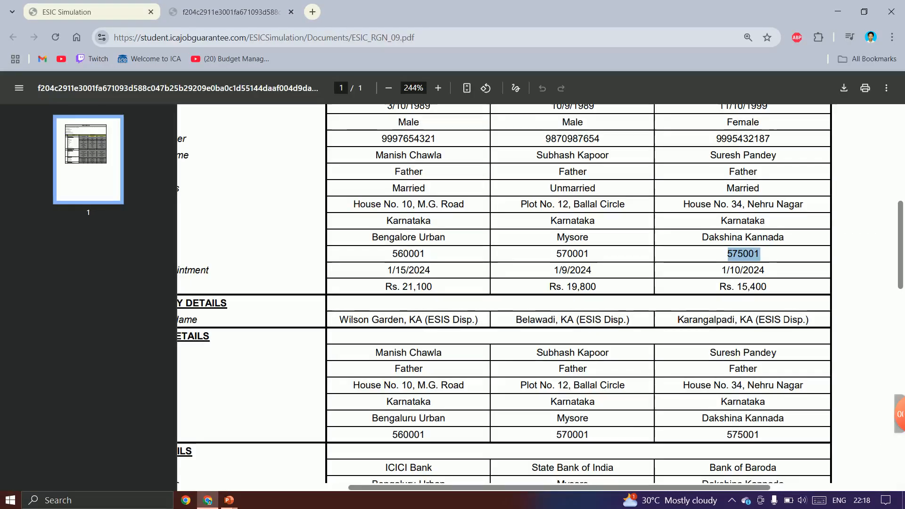
key(ctrl+Tab)
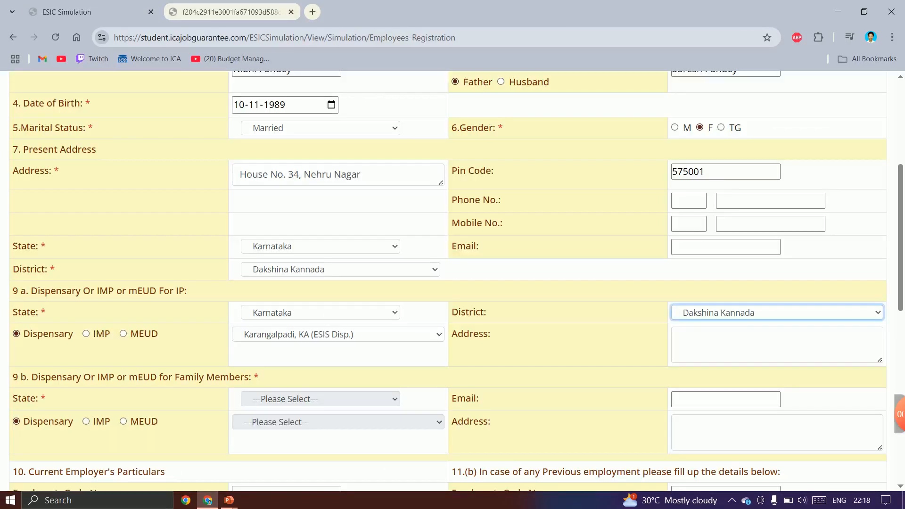
- Enter the third employee's date of appointment from the PDF as 10-01-2024 in the current employer's particulars
scroll(448, 283, down, 4)
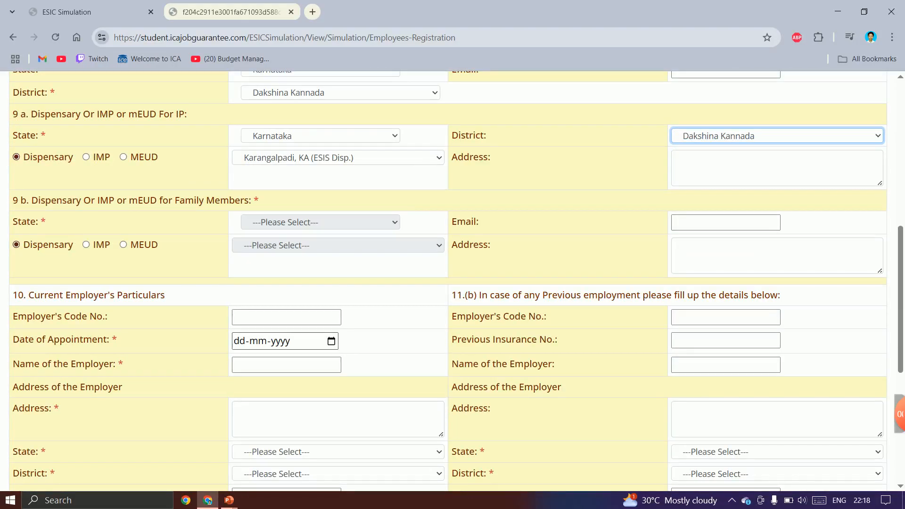
key(ctrl+Tab)
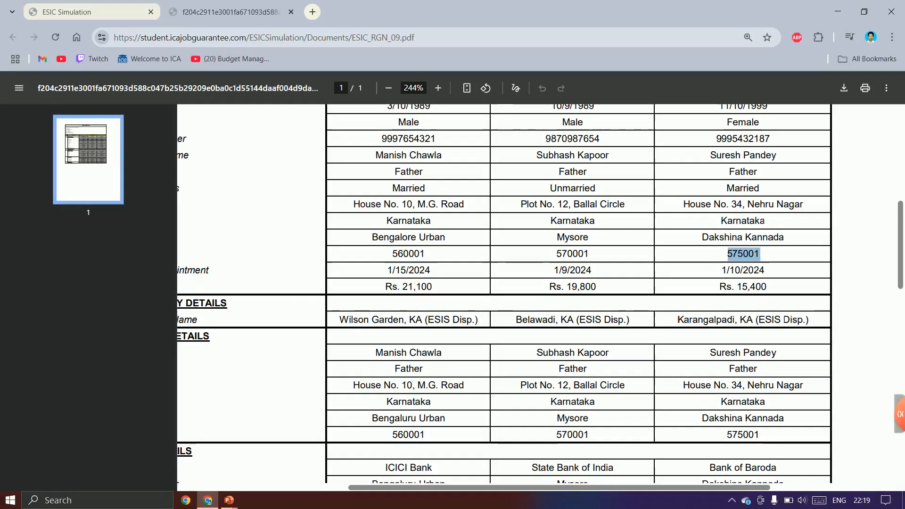
key(ctrl+Tab)
click(239, 341)
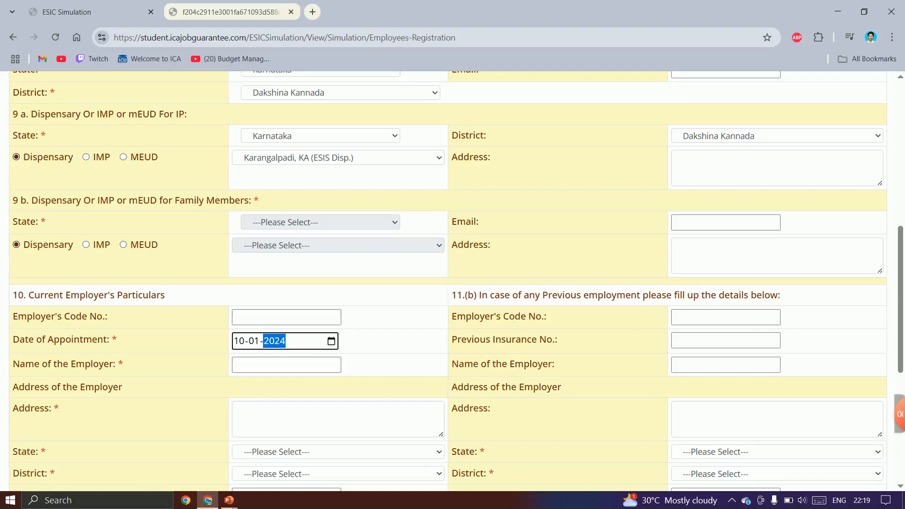
- Copy the company name Nimbus Data Solutions from the PDF into the current employer's name field
click(287, 365)
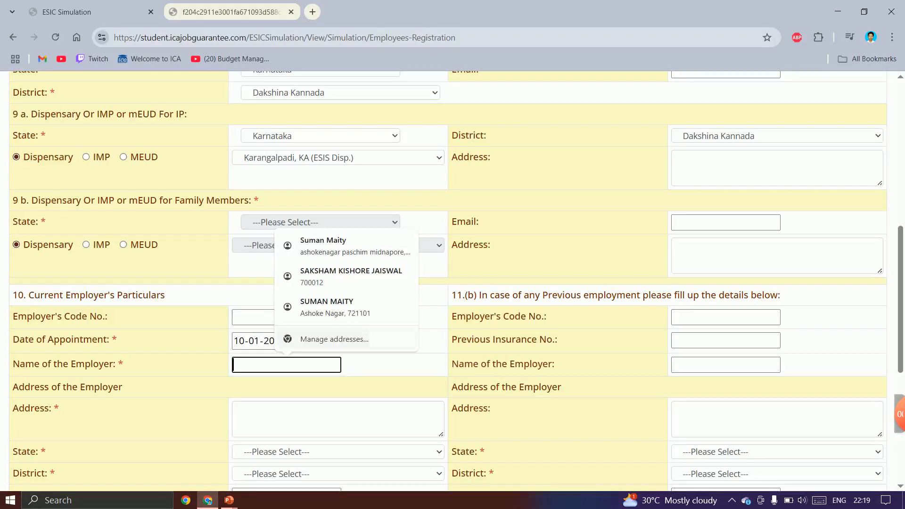
key(ctrl+Tab)
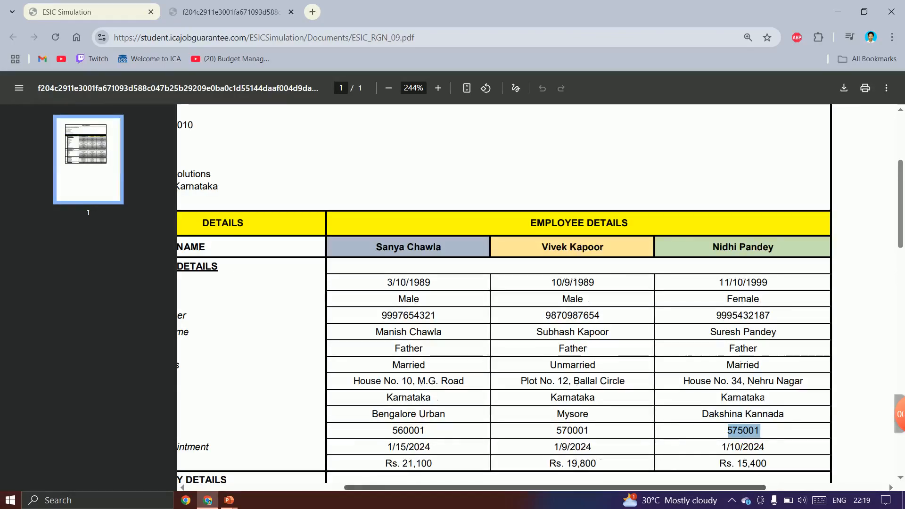
scroll(530, 297, left, 3)
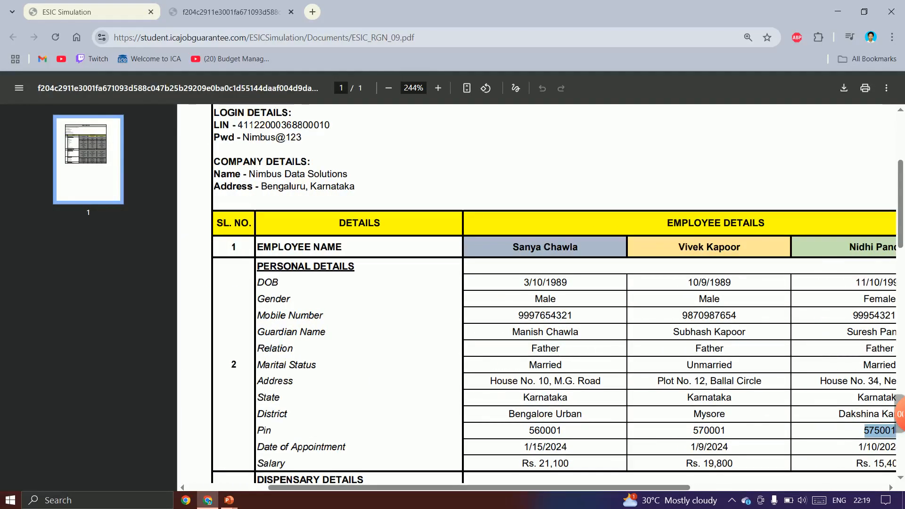
drag(249, 174, 348, 175)
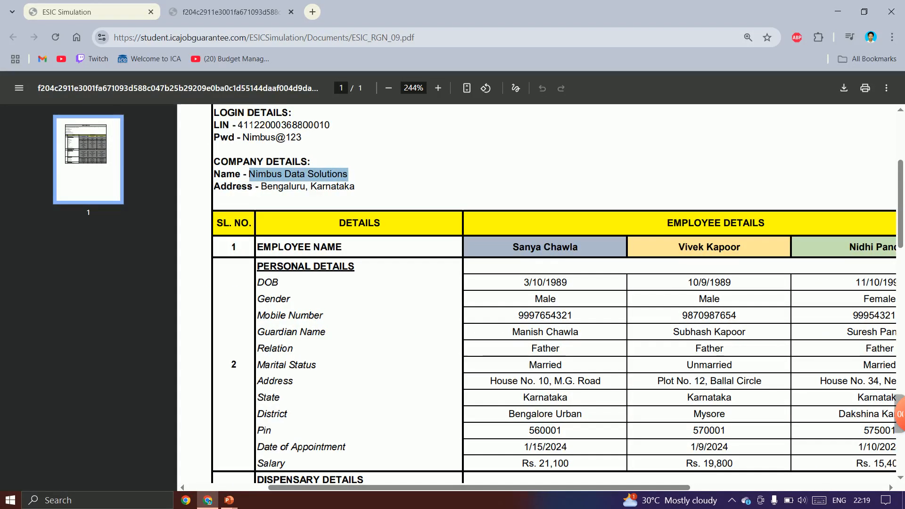
key(ctrl+Tab)
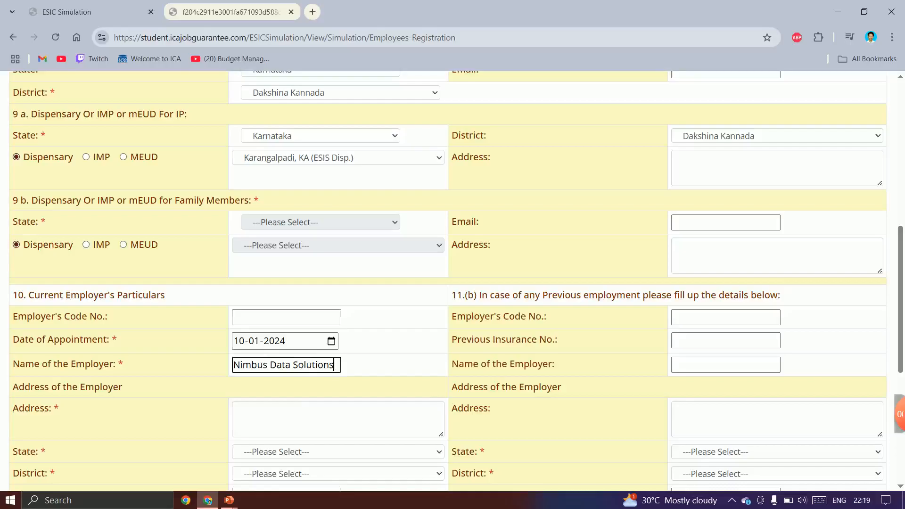
- Copy the company's address from the PDF into the current employer's address field
click(301, 418)
key(ctrl+Tab)
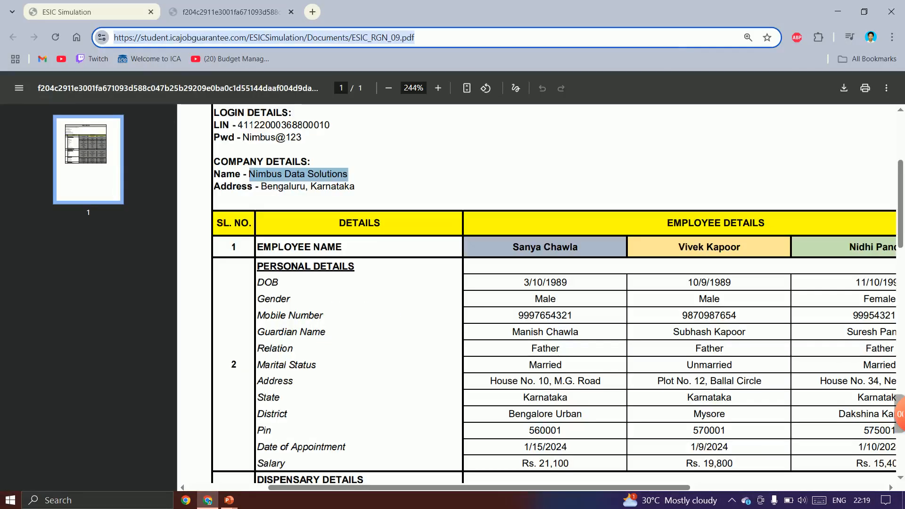
drag(300, 174, 355, 187)
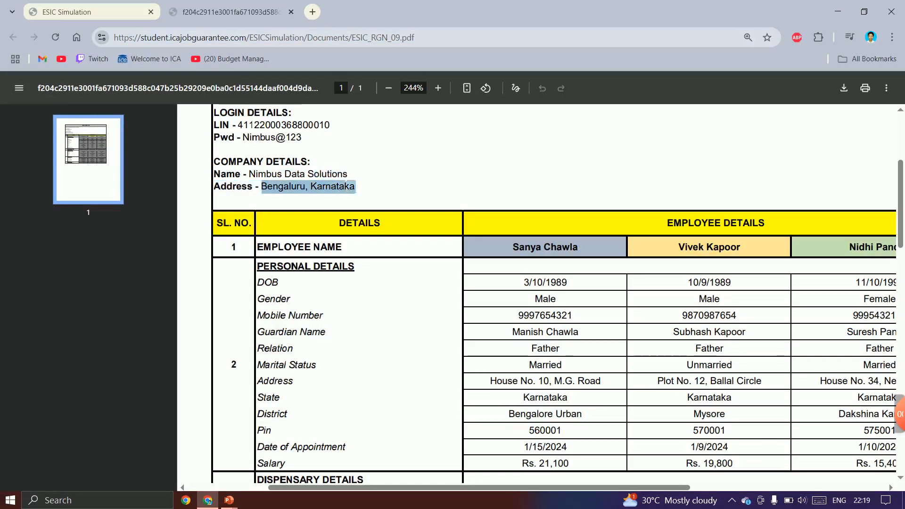
key(ctrl+Tab)
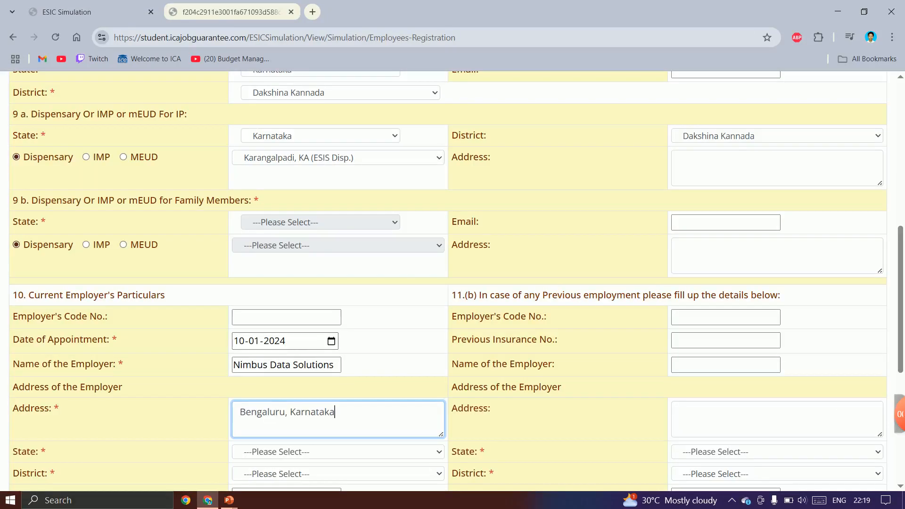
- Set the current employer's state to Karnataka and the district to Bangalore Urban
scroll(338, 393, down, 1)
click(337, 393)
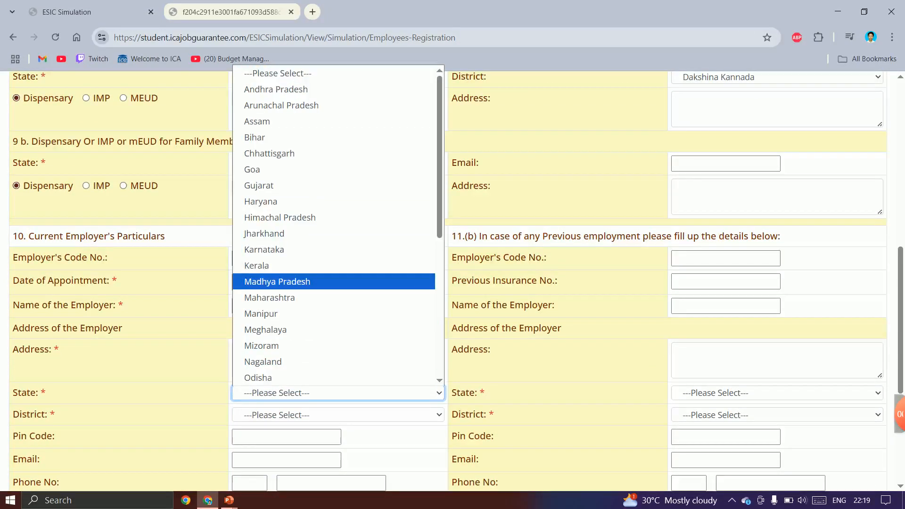
click(264, 250)
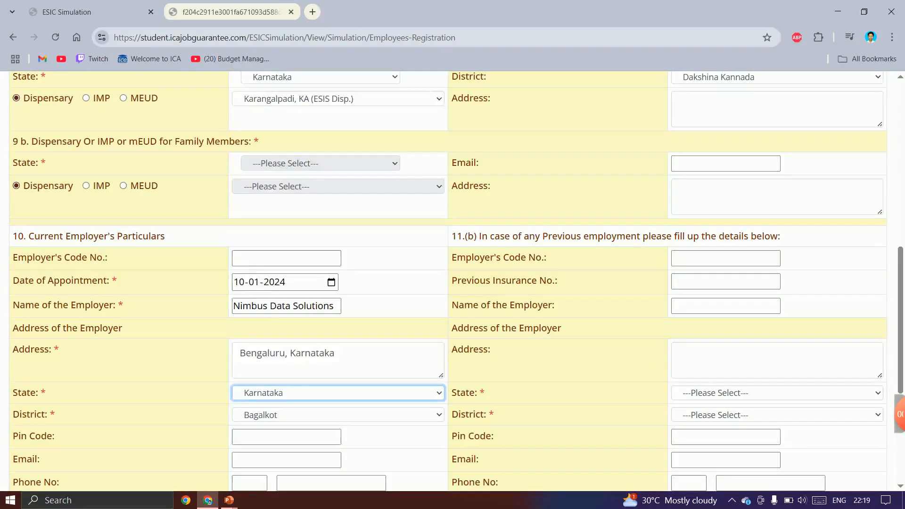
click(338, 415)
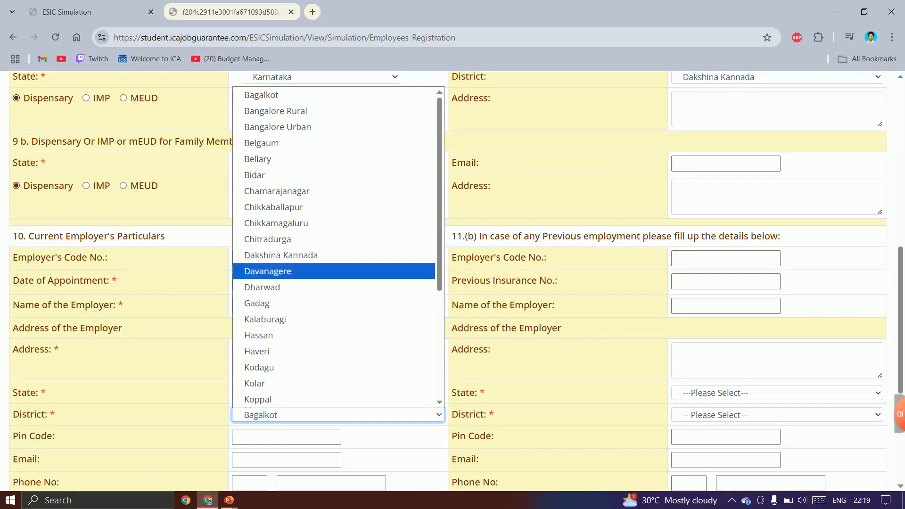
scroll(334, 268, down, 3)
scroll(334, 266, down, 3)
scroll(334, 265, up, 5)
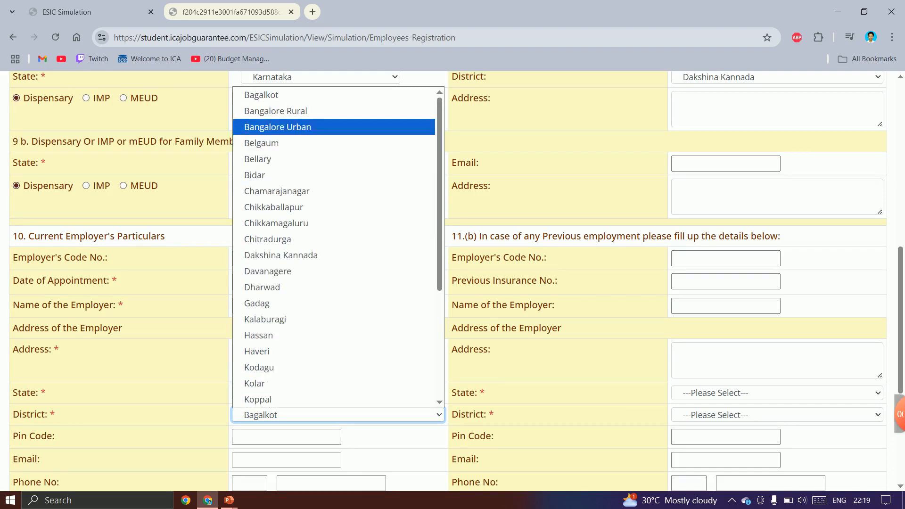
click(278, 127)
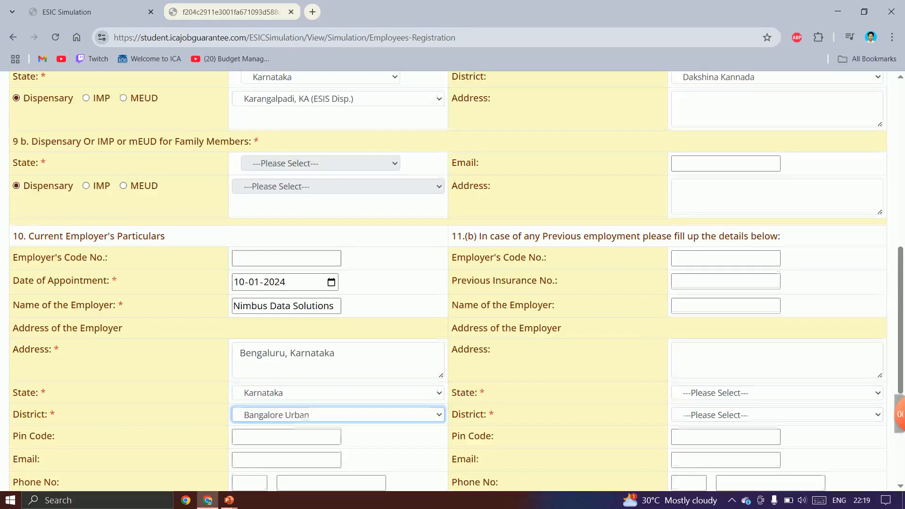
- Open the third employee's nominee details form and copy the nominee's name from the PDF into its name field
scroll(448, 281, down, 2)
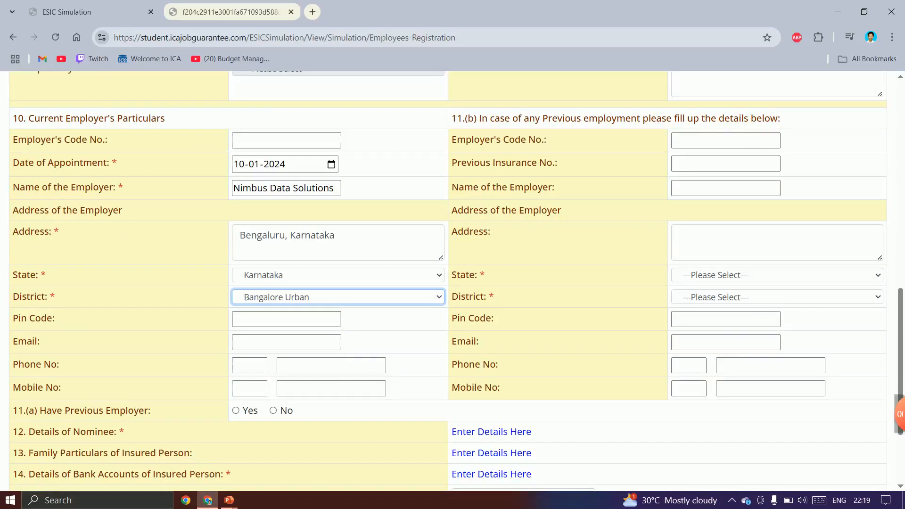
scroll(448, 281, down, 2)
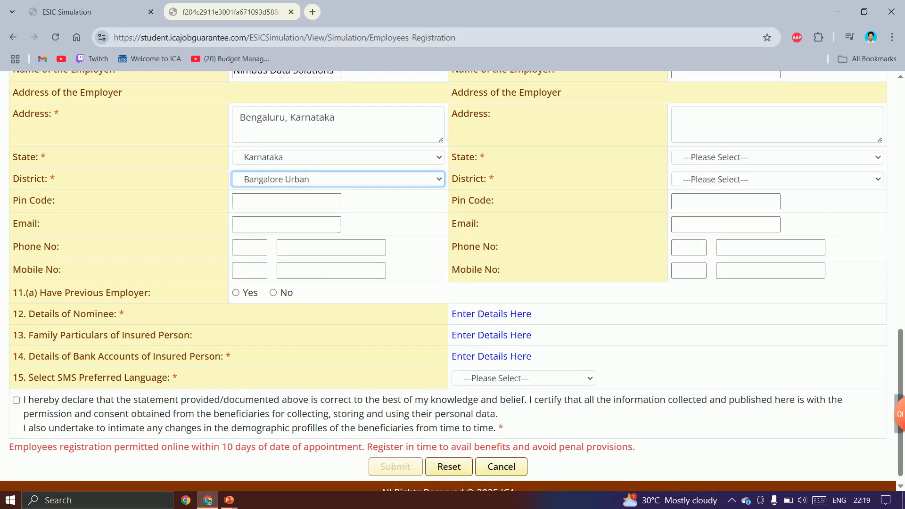
click(491, 313)
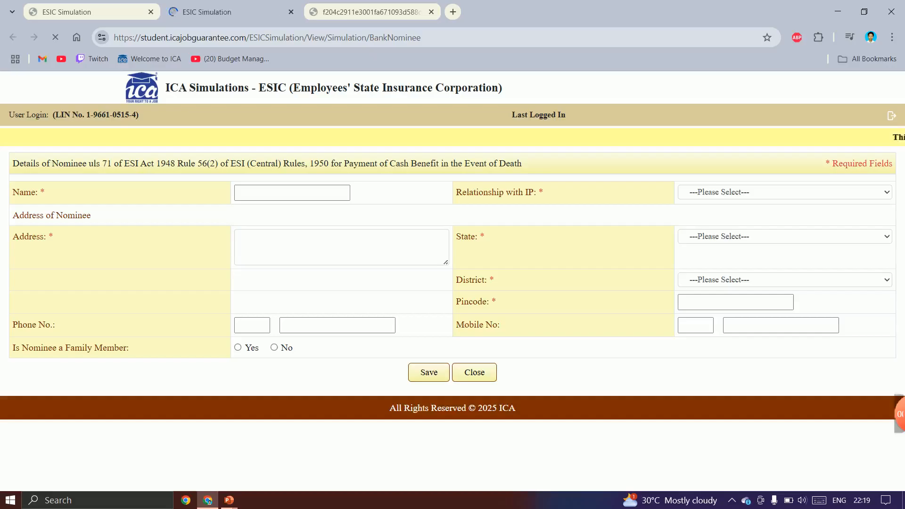
click(372, 12)
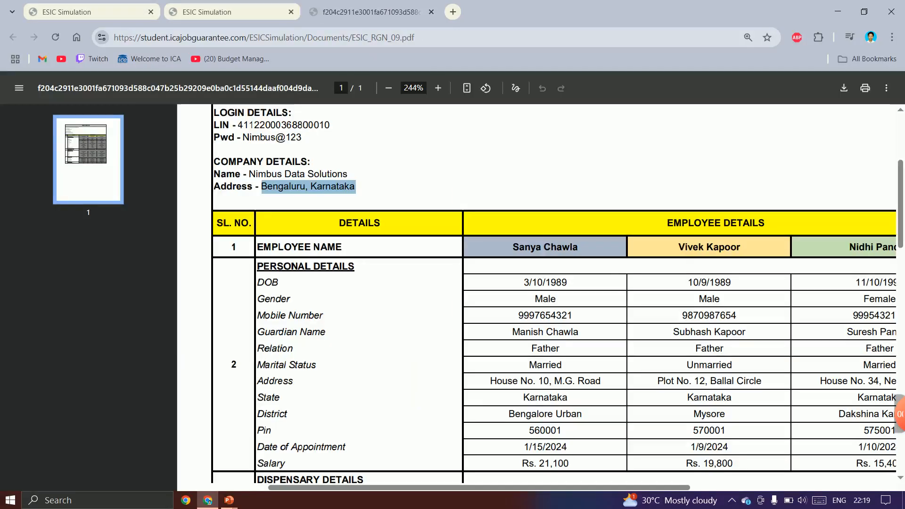
scroll(538, 293, right, 5)
scroll(537, 292, down, 2)
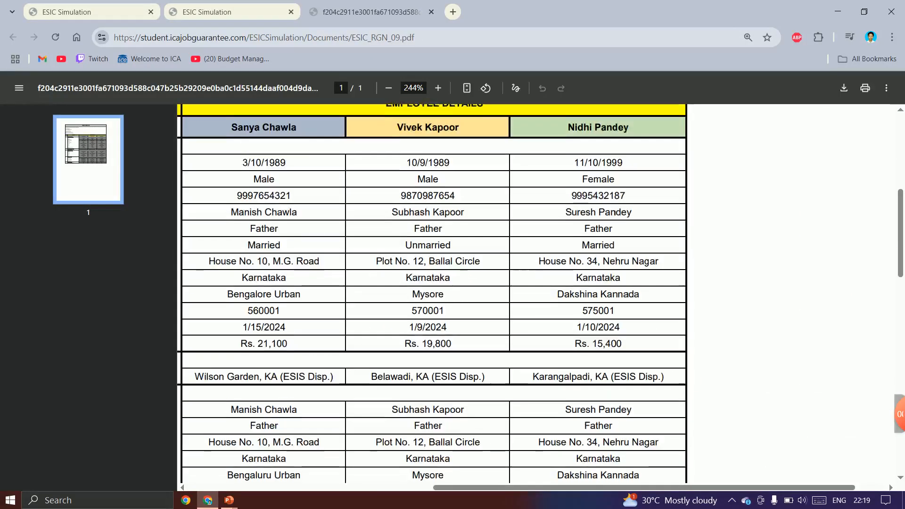
scroll(538, 292, down, 2)
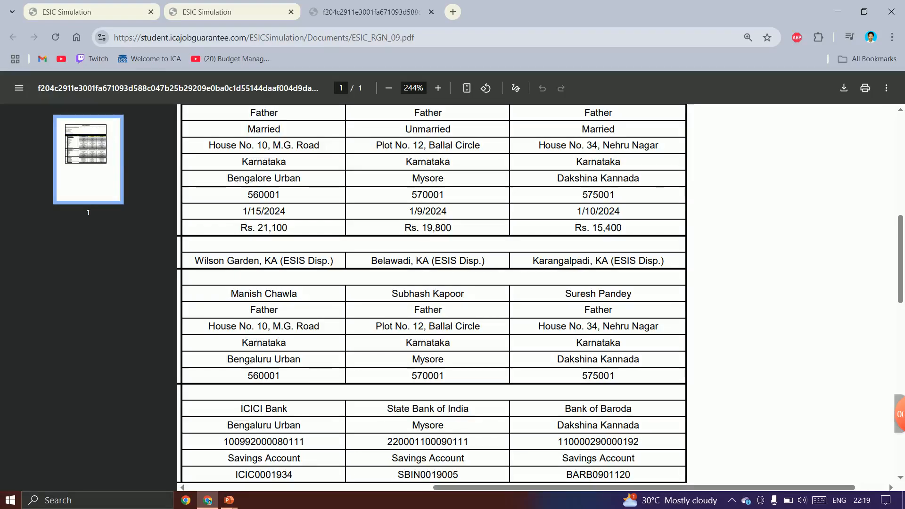
drag(566, 293, 633, 294)
key(ctrl+c)
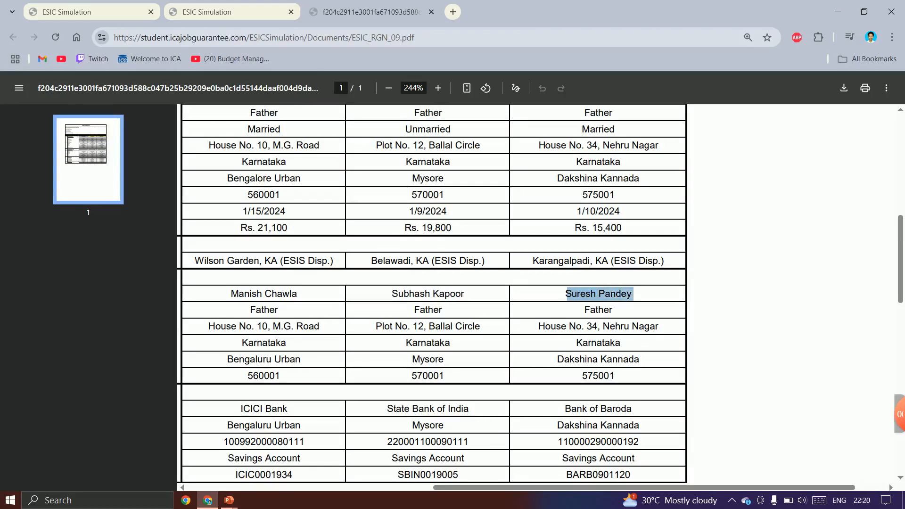
click(231, 12)
click(289, 197)
key(ctrl+v)
- Set the nominee's relationship with the insured person to Dependant Father and the state to Karnataka
click(785, 197)
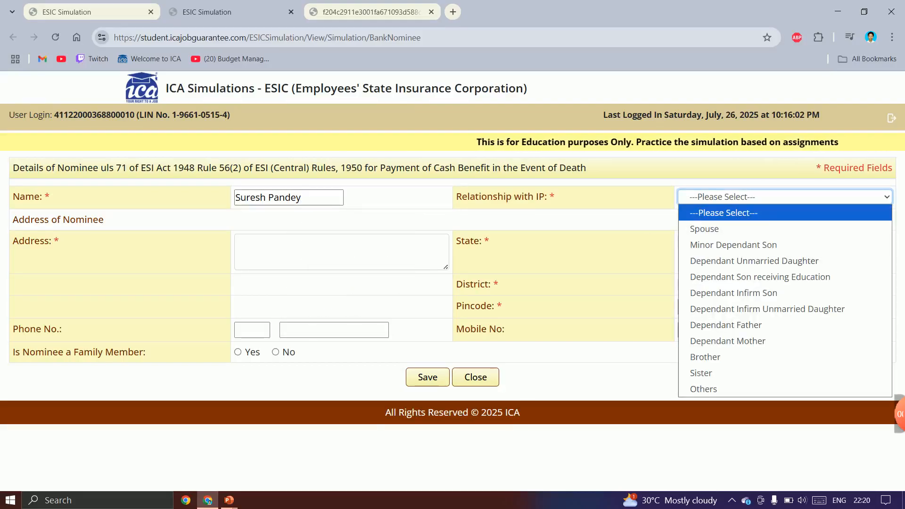
click(726, 325)
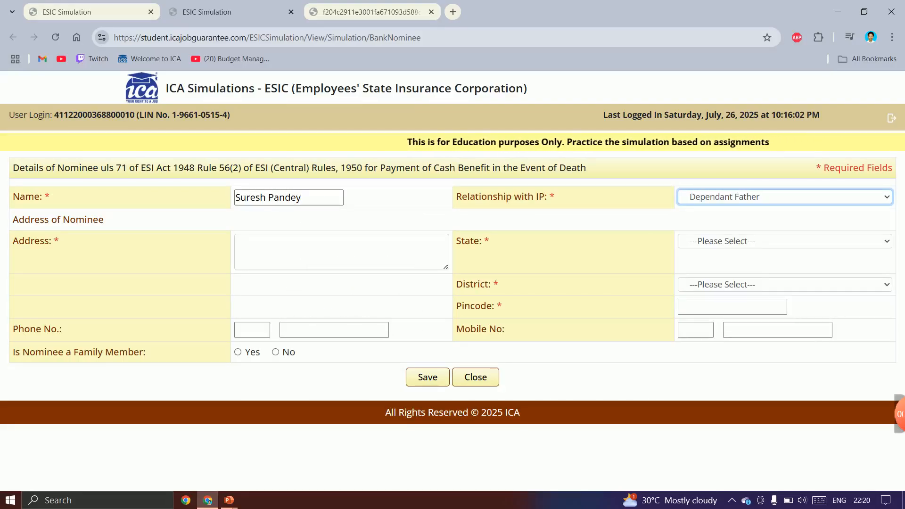
click(785, 242)
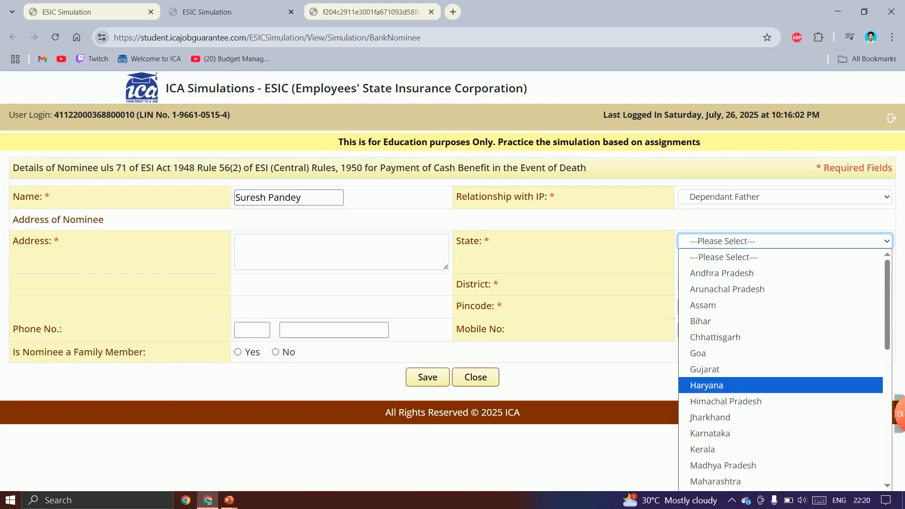
click(710, 433)
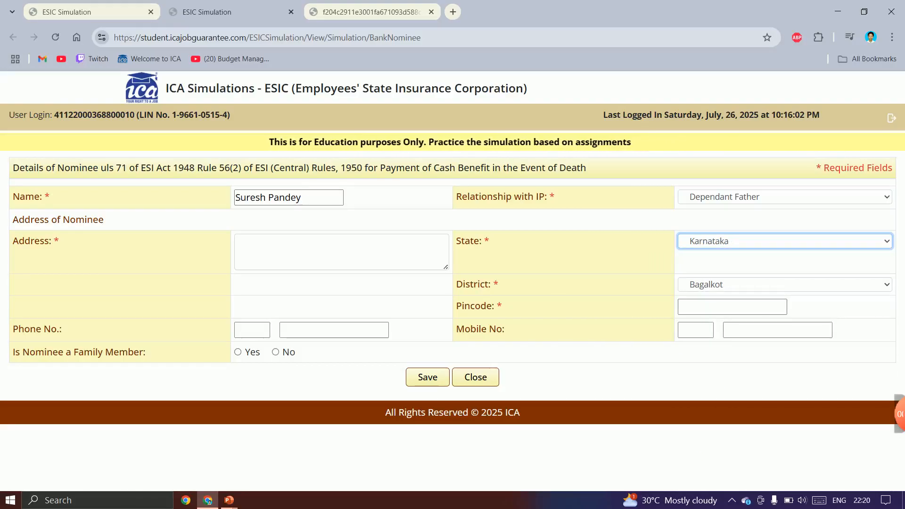
- Set the nominee's district to Dakshina Kannada
click(785, 285)
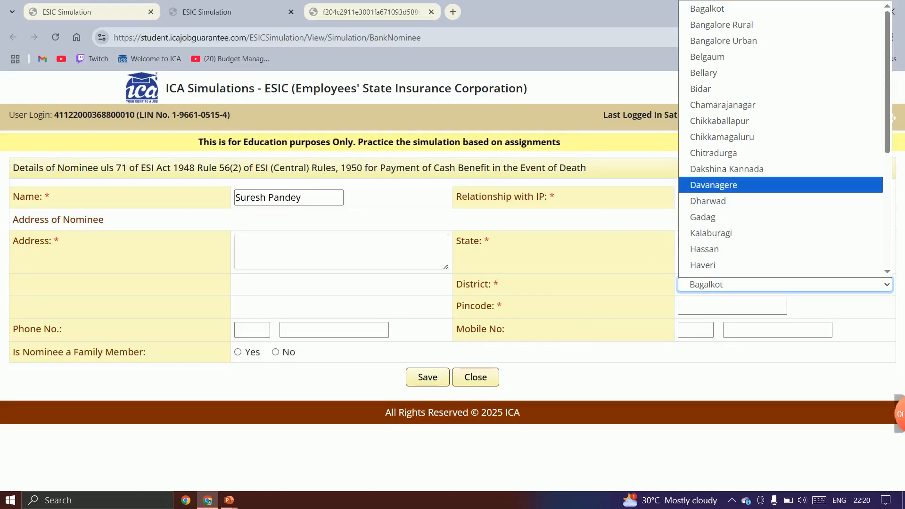
scroll(781, 185, down, 4)
scroll(781, 185, up, 2)
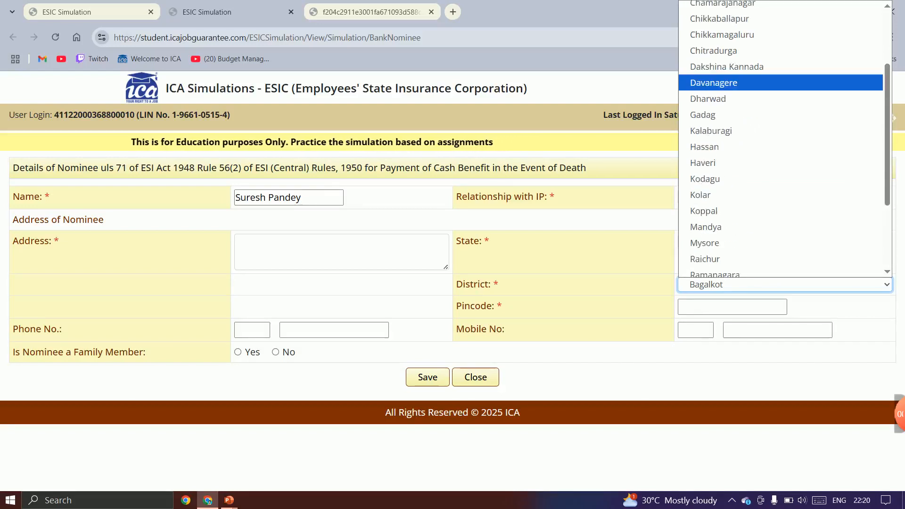
scroll(780, 184, down, 3)
scroll(781, 184, up, 3)
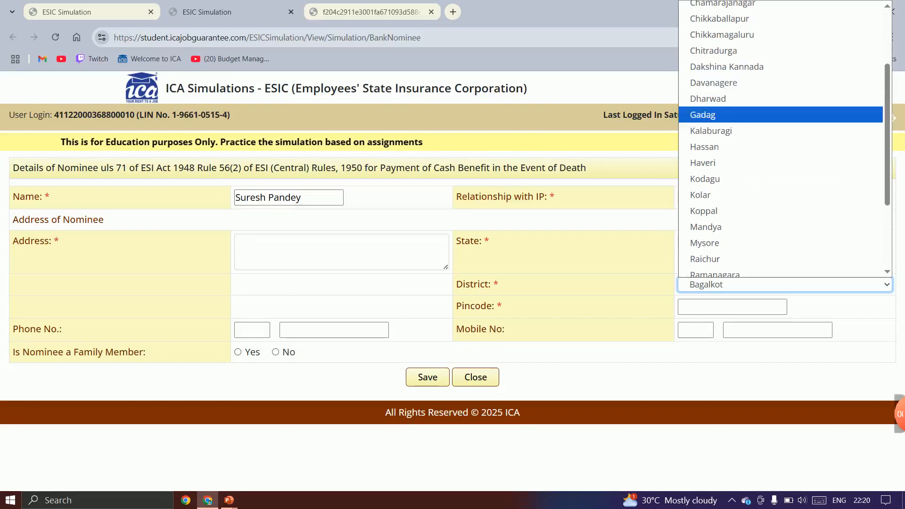
click(727, 67)
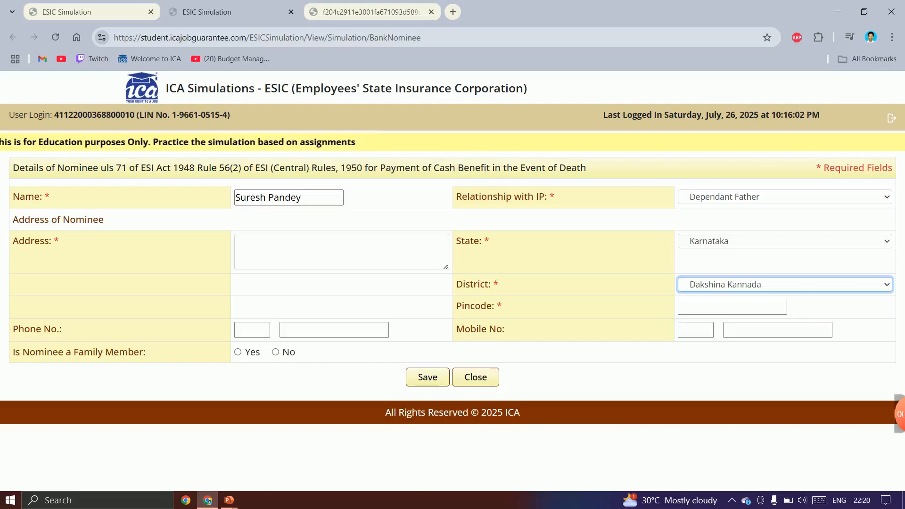
- Copy the third employee's nominee address from the PDF into the nominee form's address field
click(341, 252)
key(ctrl+Tab)
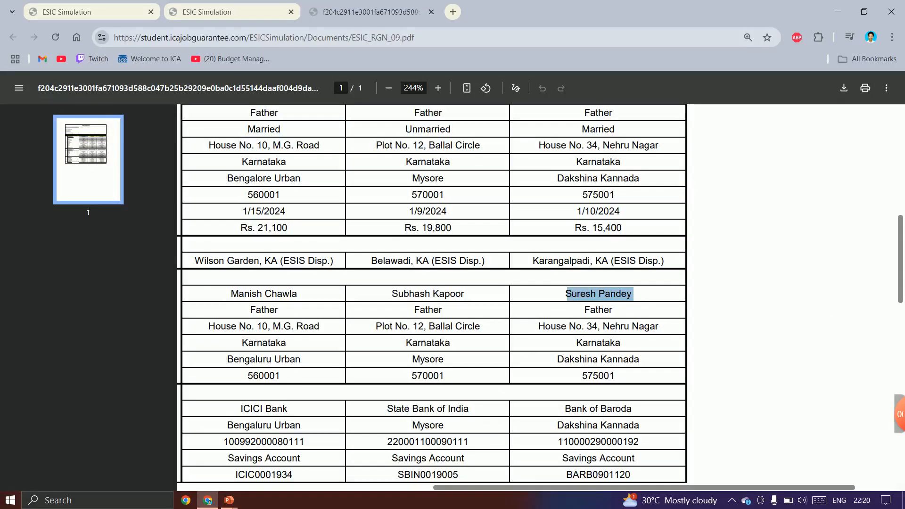
drag(539, 327, 659, 326)
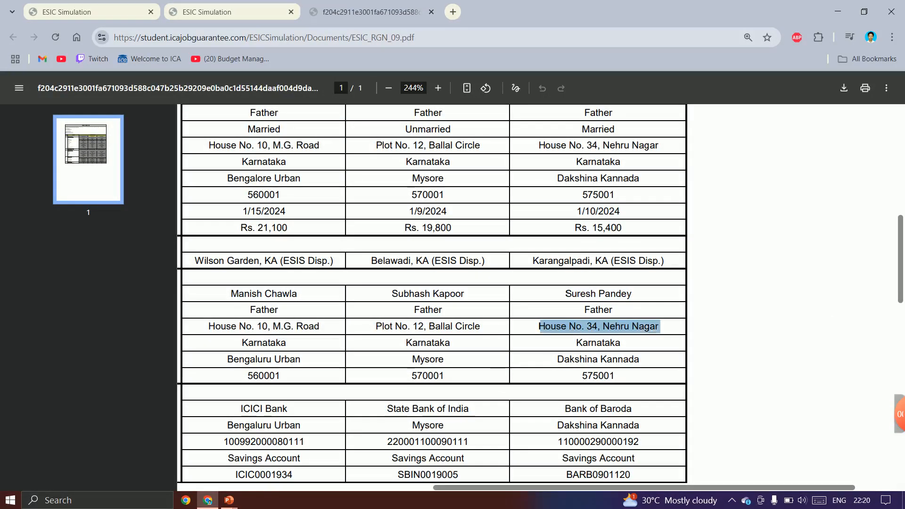
key(ctrl+c)
key(ctrl+shift+Tab)
key(ctrl+v)
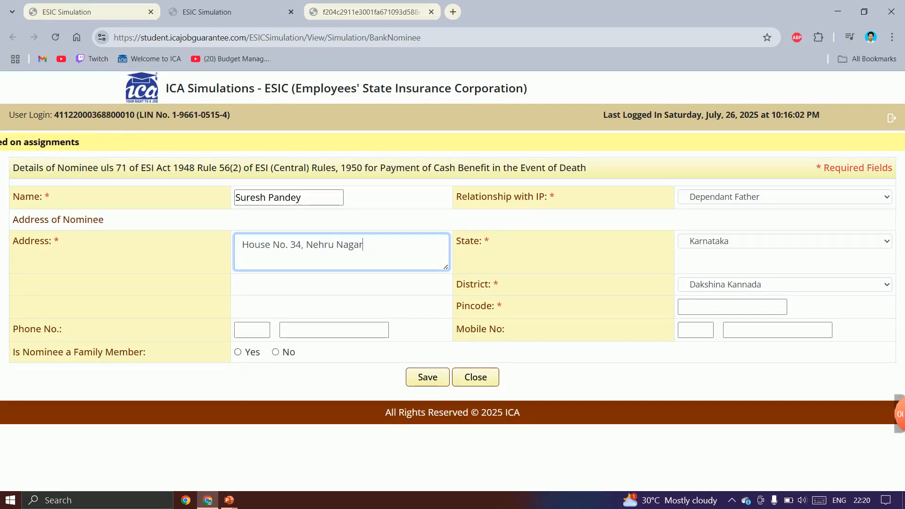
- Mark the nominee as a family member and copy the nominee's postal pincode from the PDF into the form
click(238, 352)
click(732, 307)
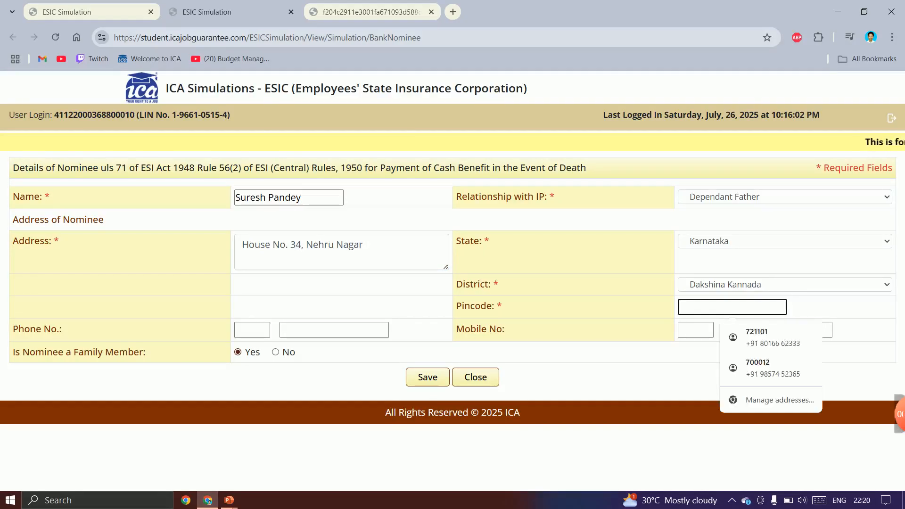
key(ctrl+Tab)
click(606, 376)
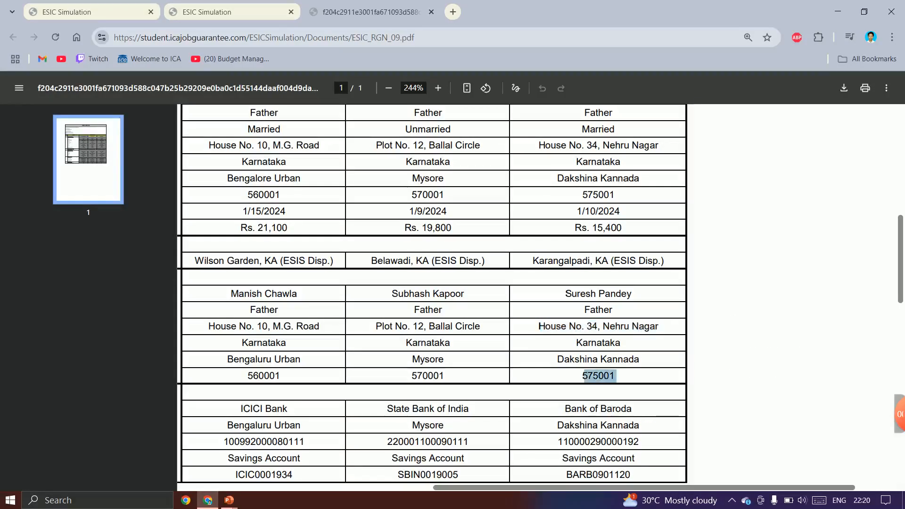
key(ctrl+c)
key(ctrl+shift+Tab)
key(ctrl+v)
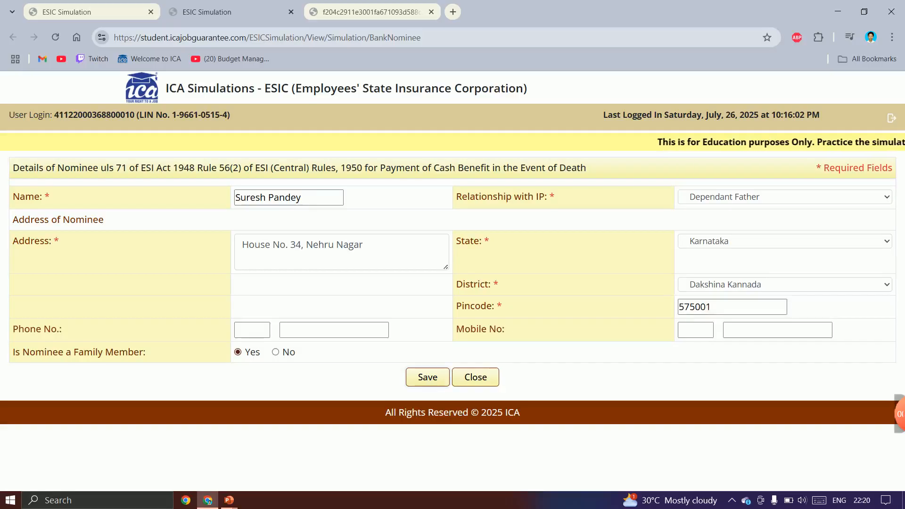
- Save the nominee details and return to the employee registration form
click(428, 377)
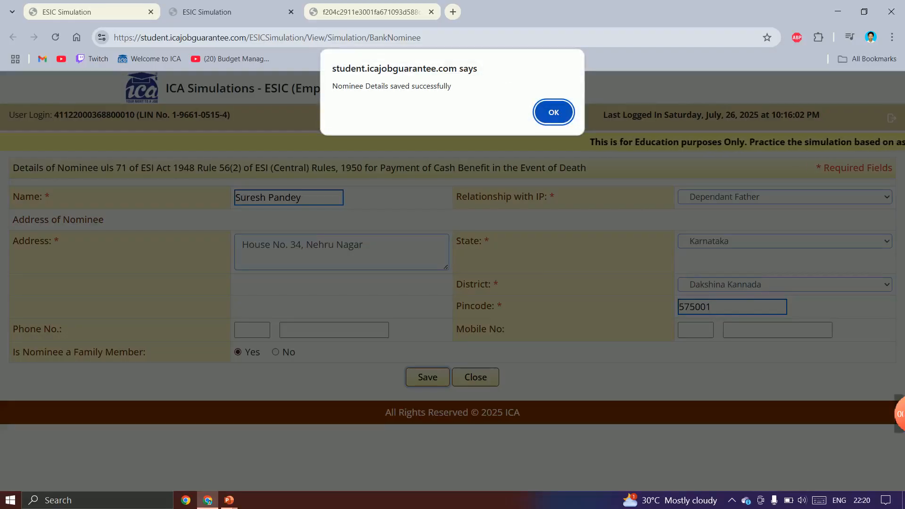
click(554, 113)
click(91, 12)
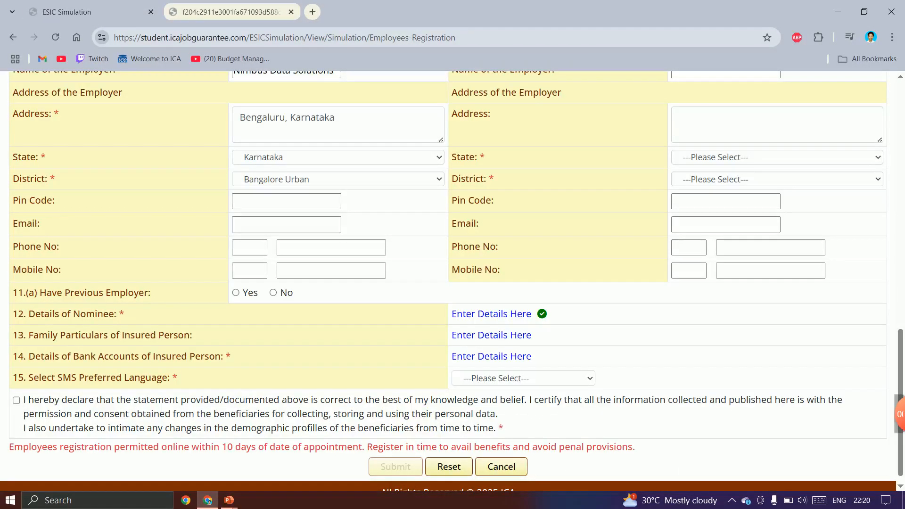
- Open the insured person's bank details form and look up the bank with IFSC code BARB0901120 copied from the PDF
click(491, 357)
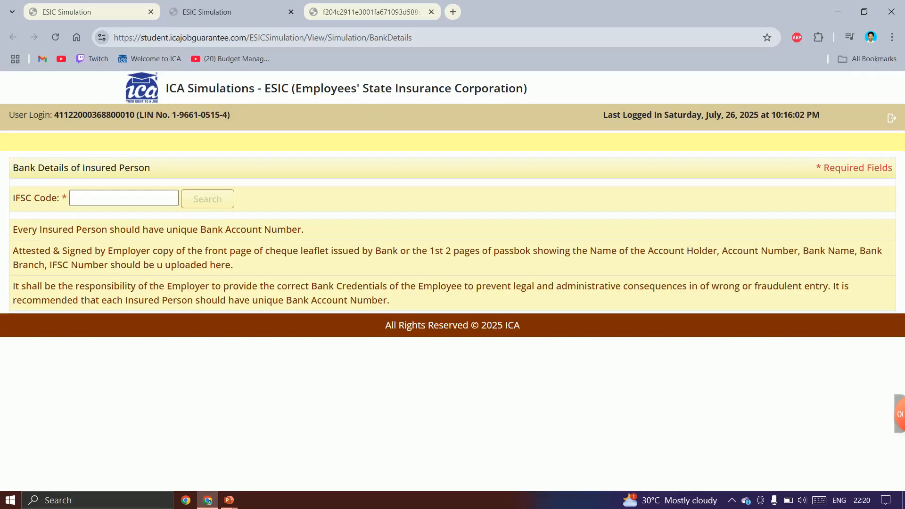
click(123, 198)
click(371, 13)
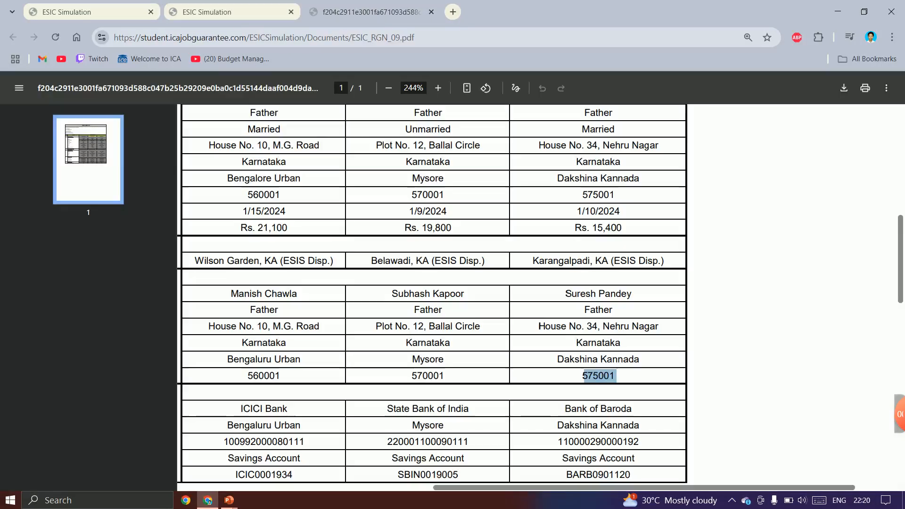
scroll(431, 292, down, 2)
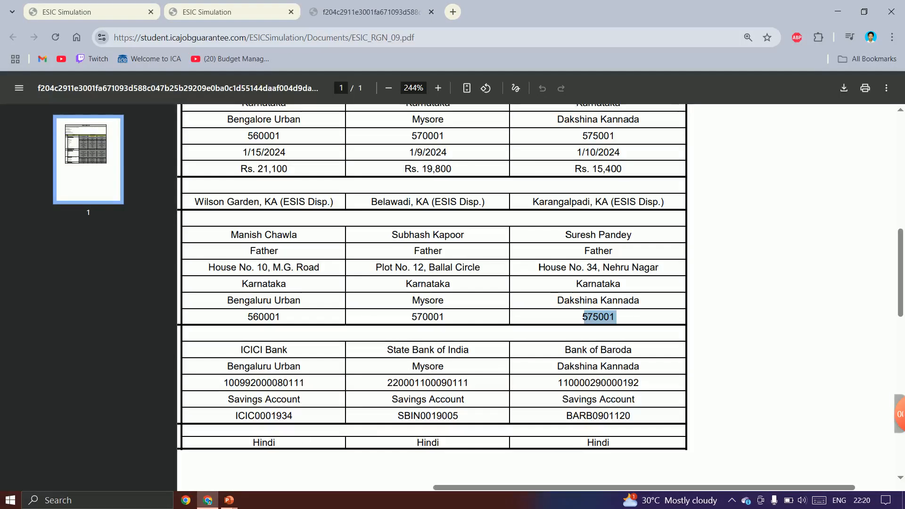
double_click(599, 416)
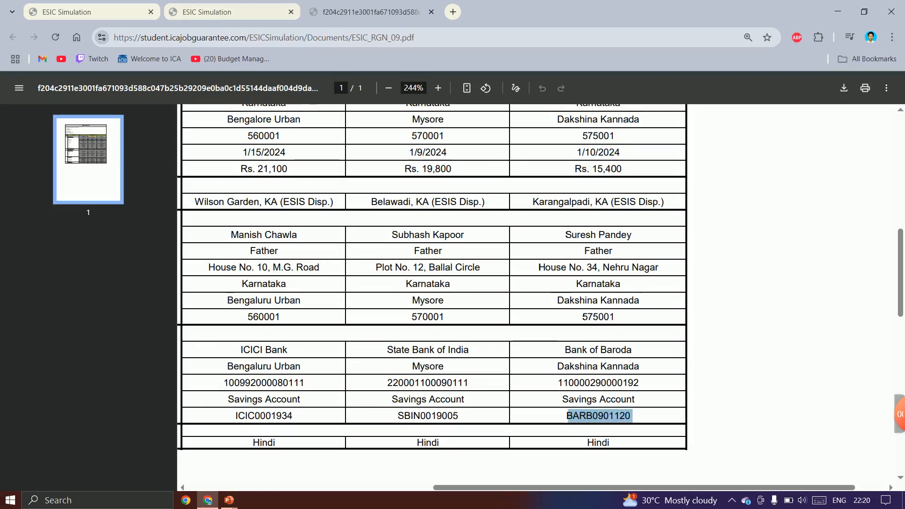
click(231, 13)
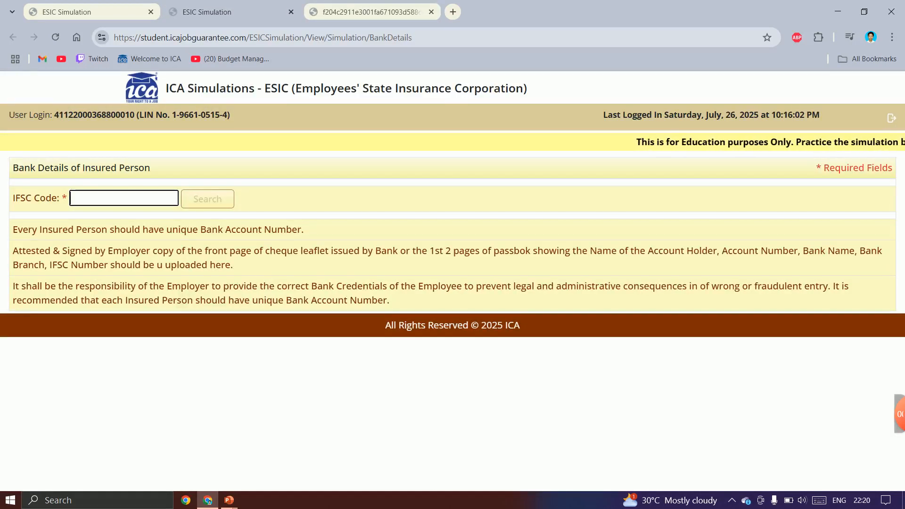
key(ctrl+v)
click(208, 199)
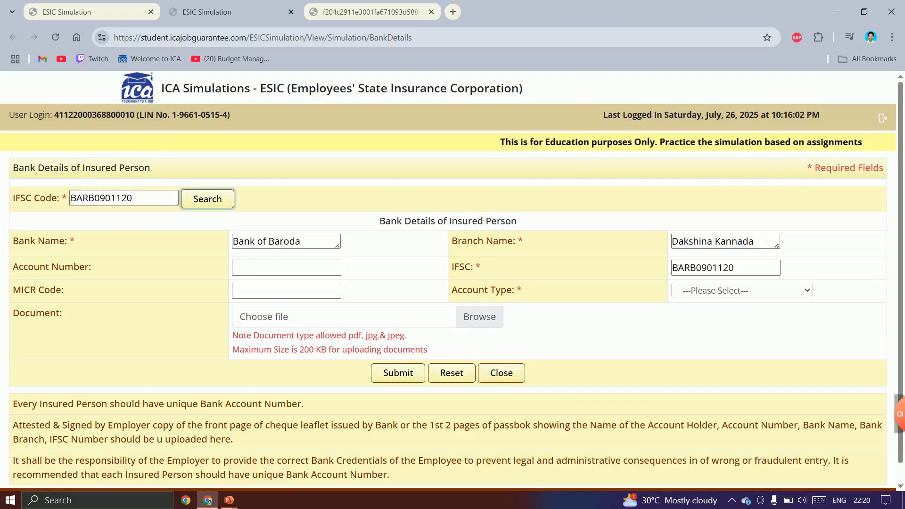
- Copy the third employee's bank account number from the PDF into the bank details and set the account type to Savings
click(287, 268)
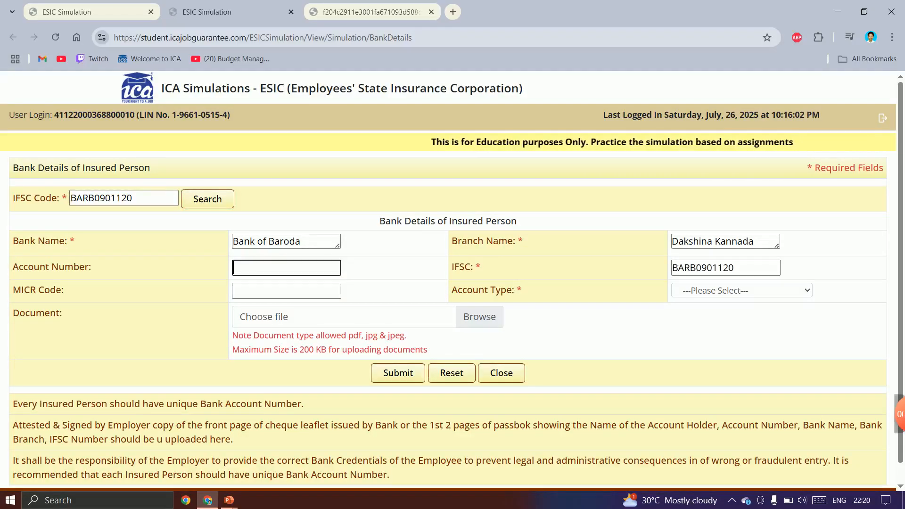
click(371, 12)
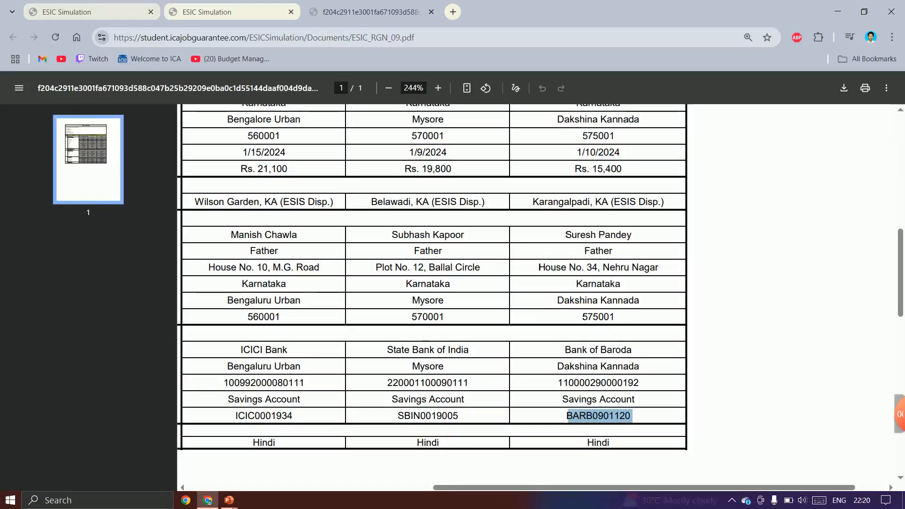
double_click(599, 383)
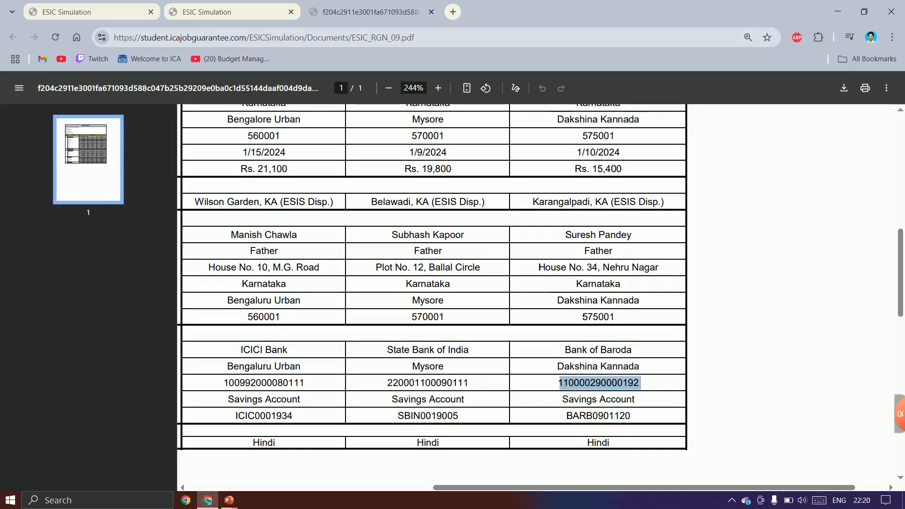
click(231, 12)
key(ctrl+v)
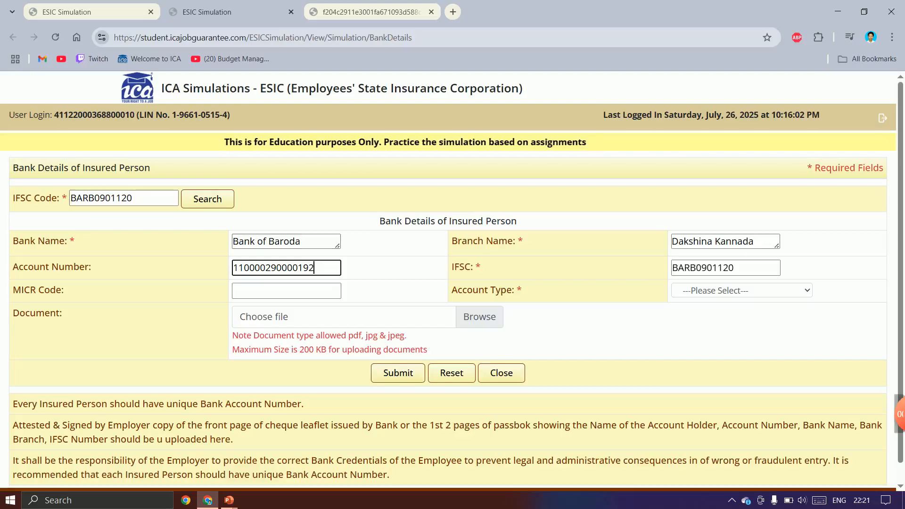
click(742, 290)
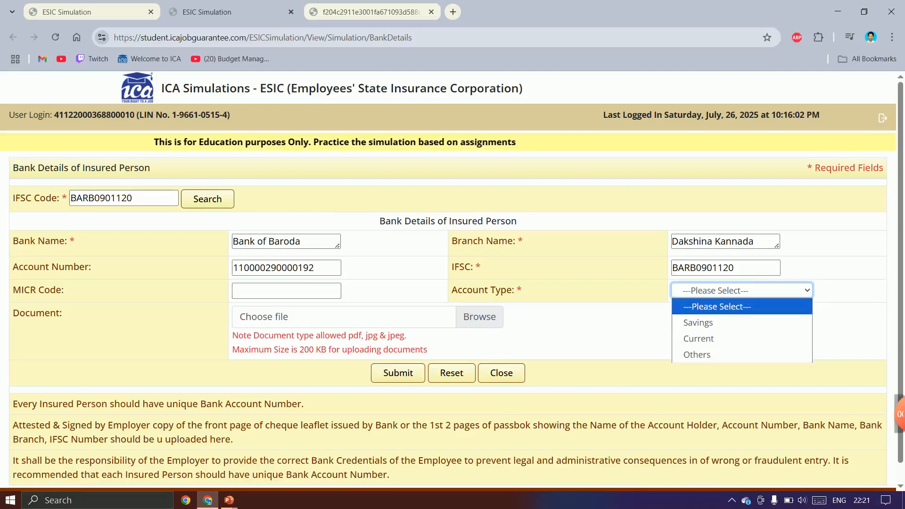
key(Down)
key(Return)
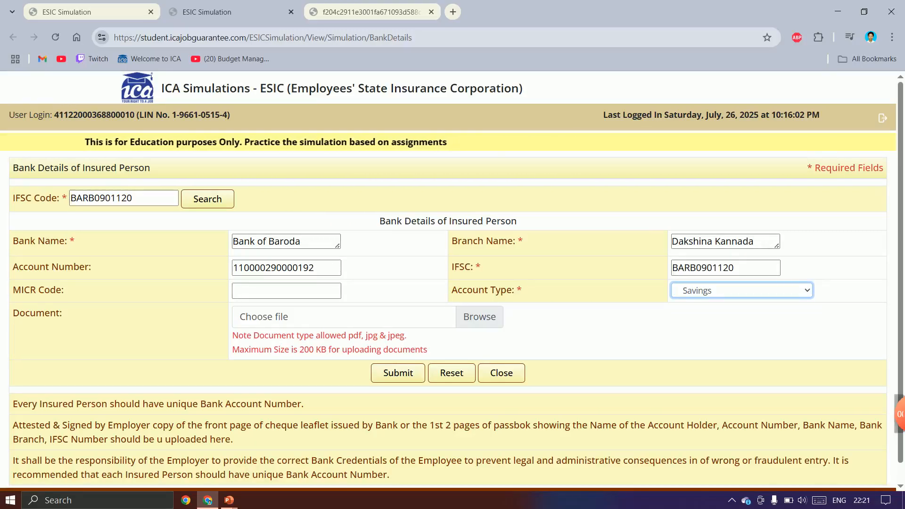
- Save the third employee's bank details and return to the employee registration form
click(398, 373)
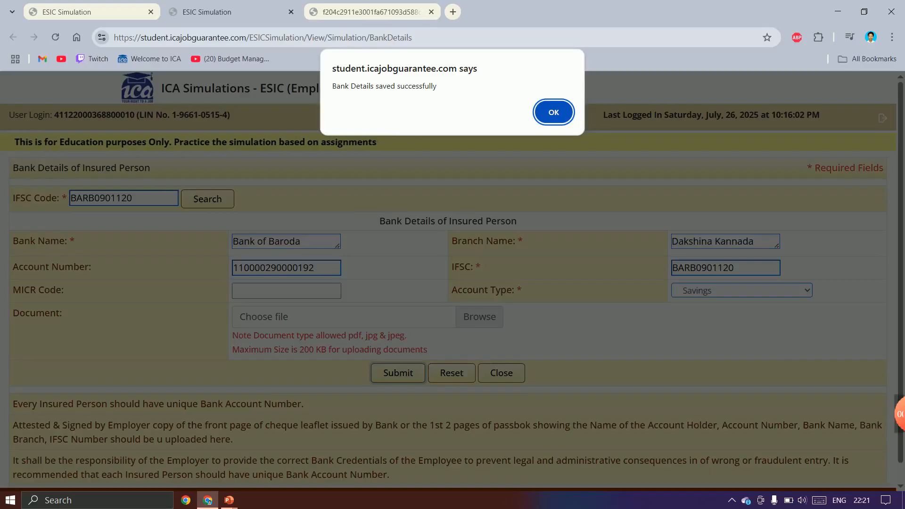
key(Return)
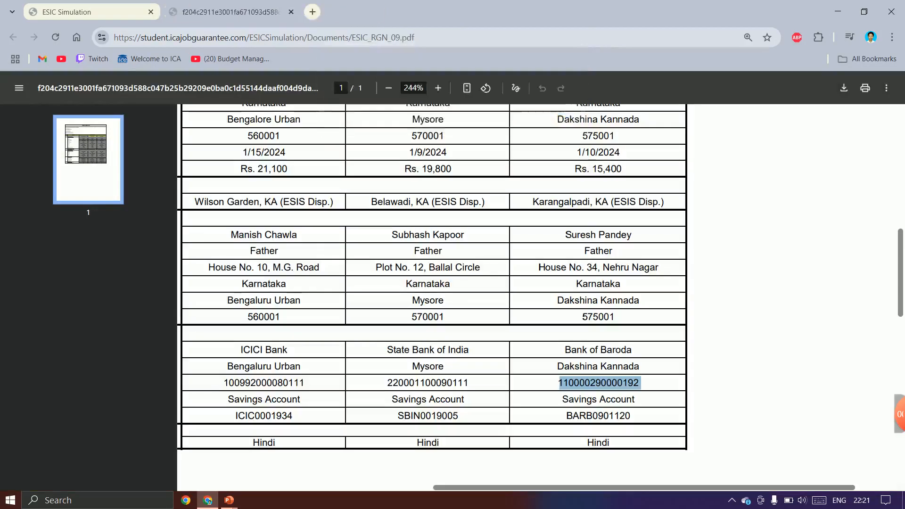
key(ctrl+Tab)
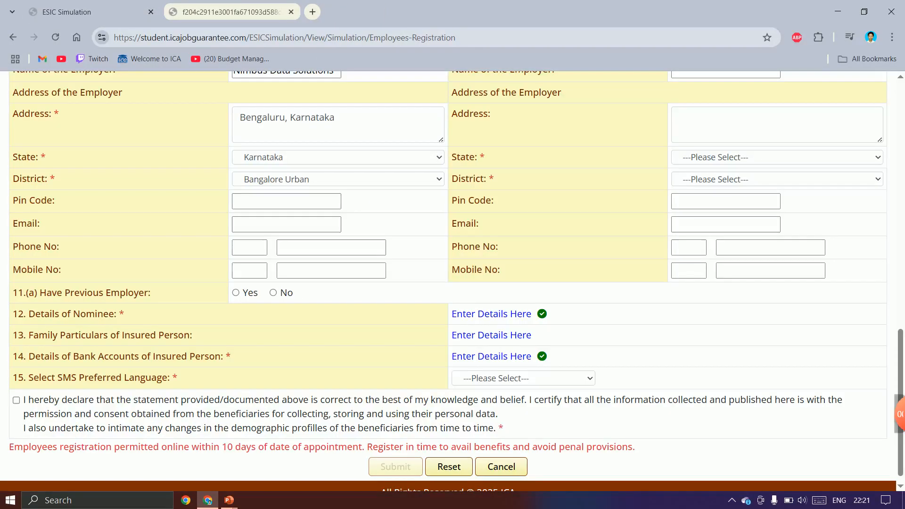
- Accept the declaration and set the SMS preferred language to Hindi
click(16, 400)
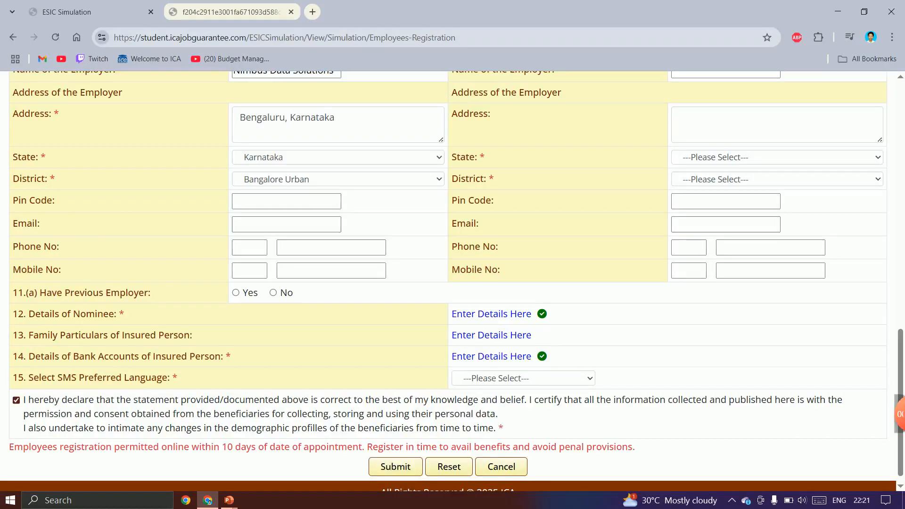
scroll(453, 282, up, 20)
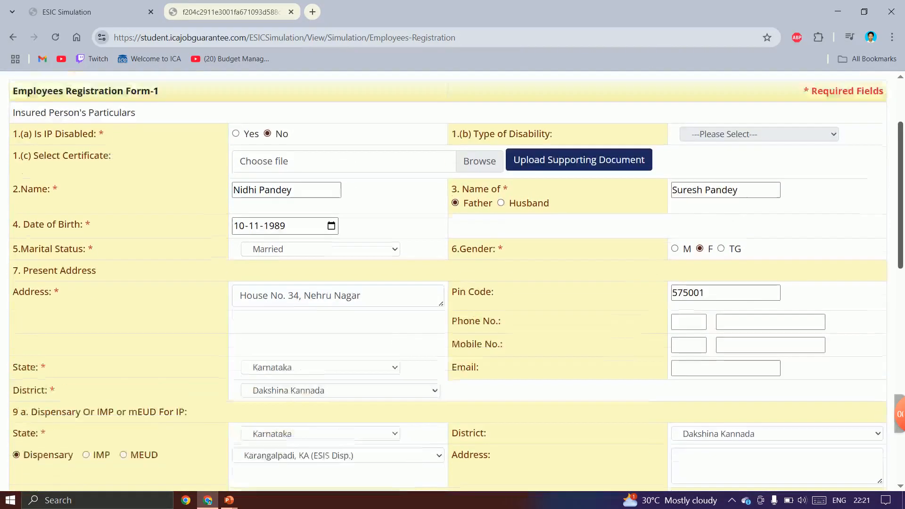
scroll(453, 282, down, 20)
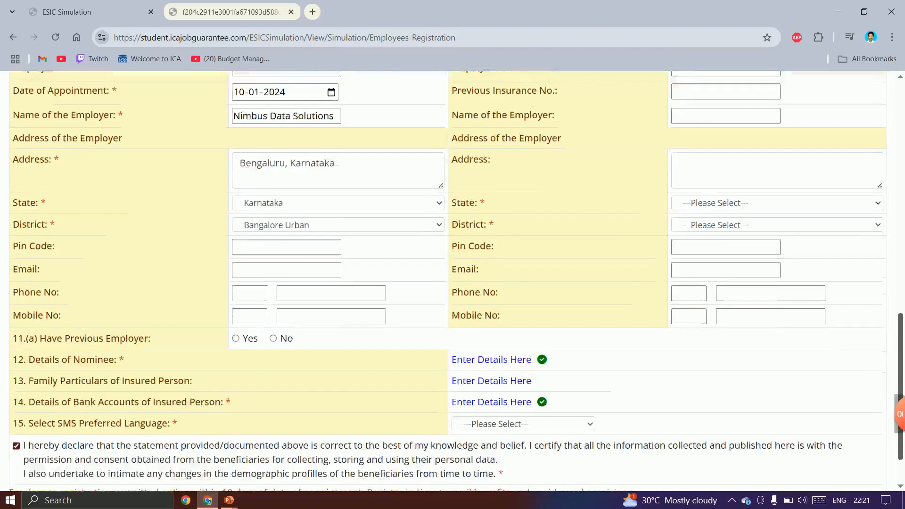
click(523, 365)
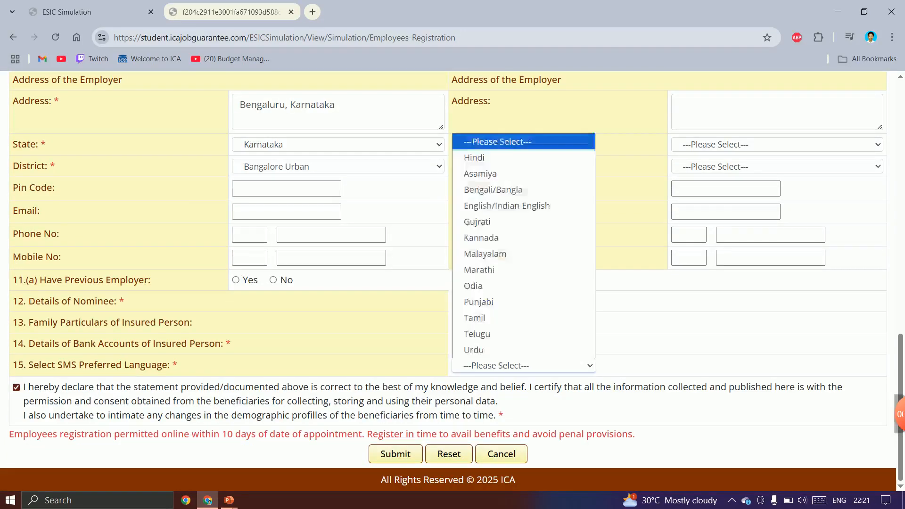
click(490, 157)
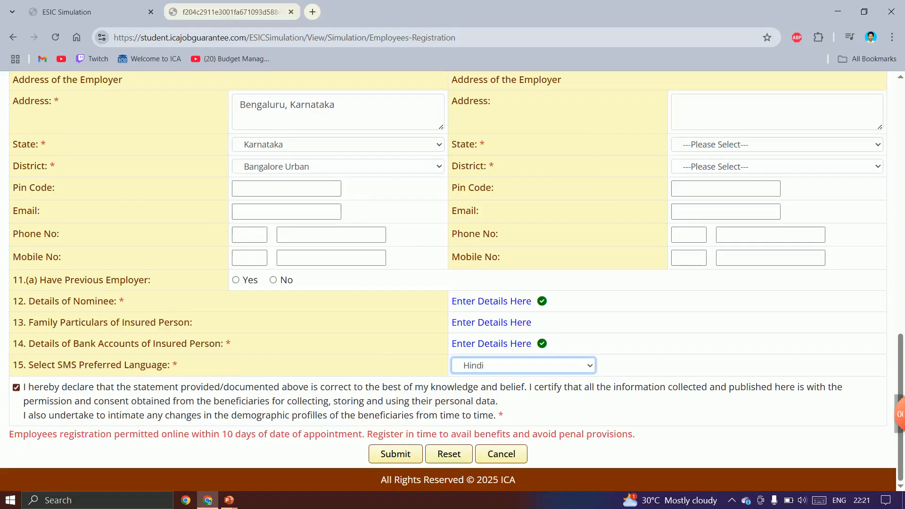
- Try to submit the third employee's registration form
key(ctrl+Tab)
key(ctrl+Tab)
click(395, 454)
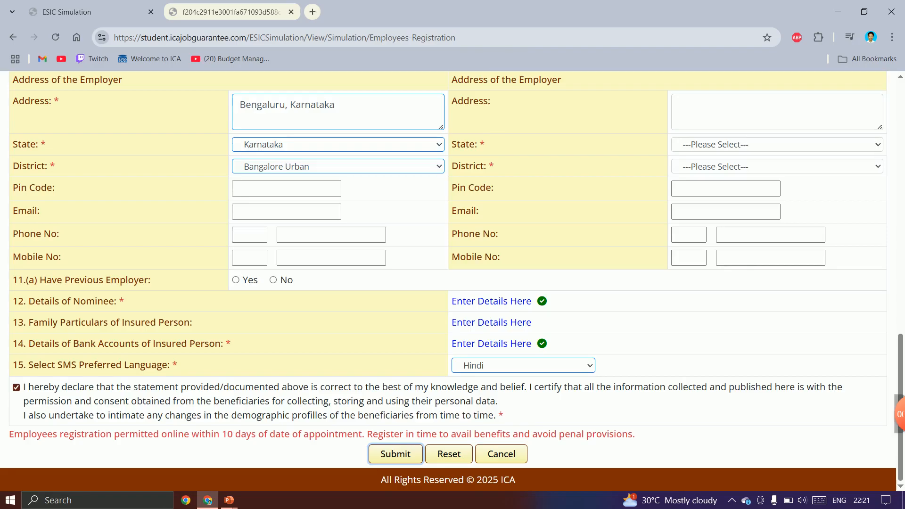
scroll(448, 282, up, 1)
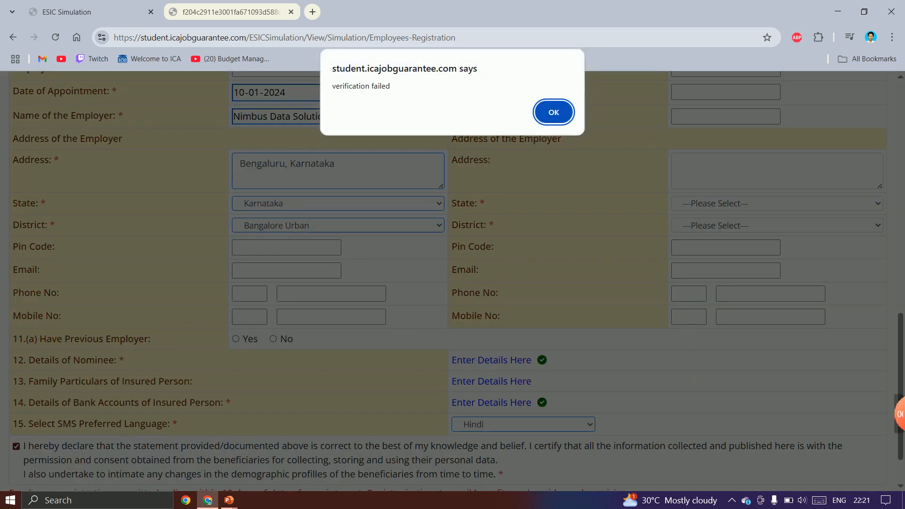
key(Return)
- Check the employee's date of birth against the PDF, swap its day and month in the form, and try submitting again
scroll(453, 283, up, 4)
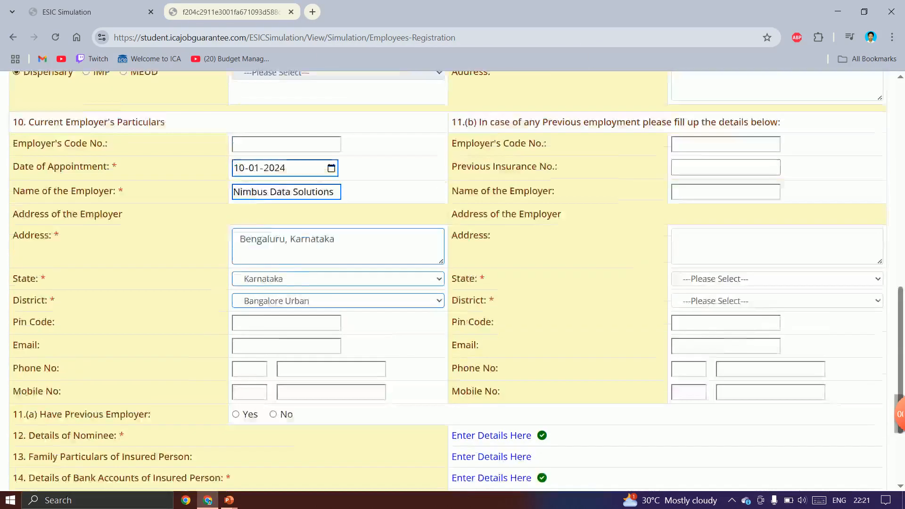
scroll(452, 283, up, 8)
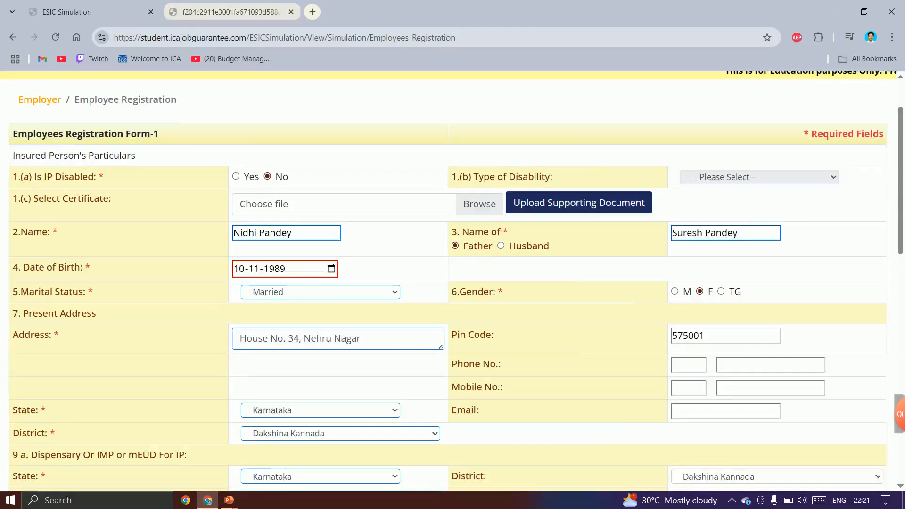
key(ctrl+Tab)
scroll(434, 293, up, 4)
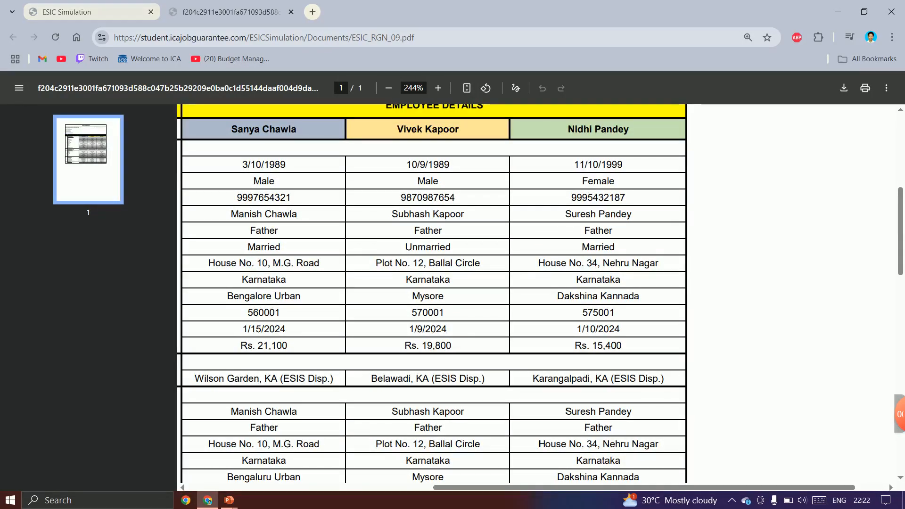
key(ctrl+Tab)
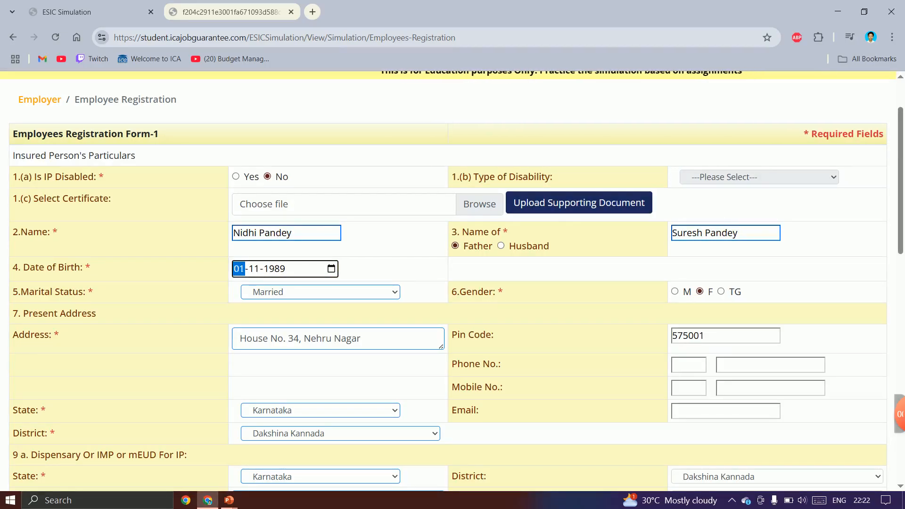
text(11-10)
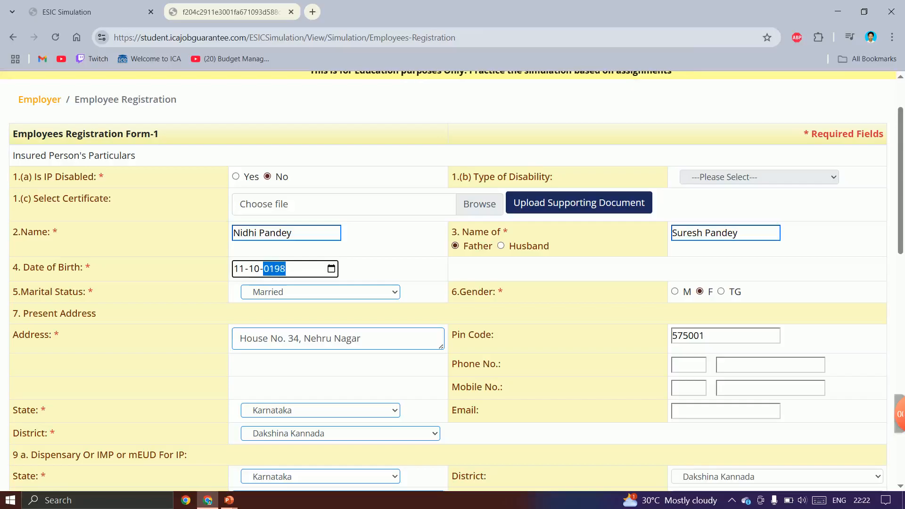
scroll(453, 281, down, 15)
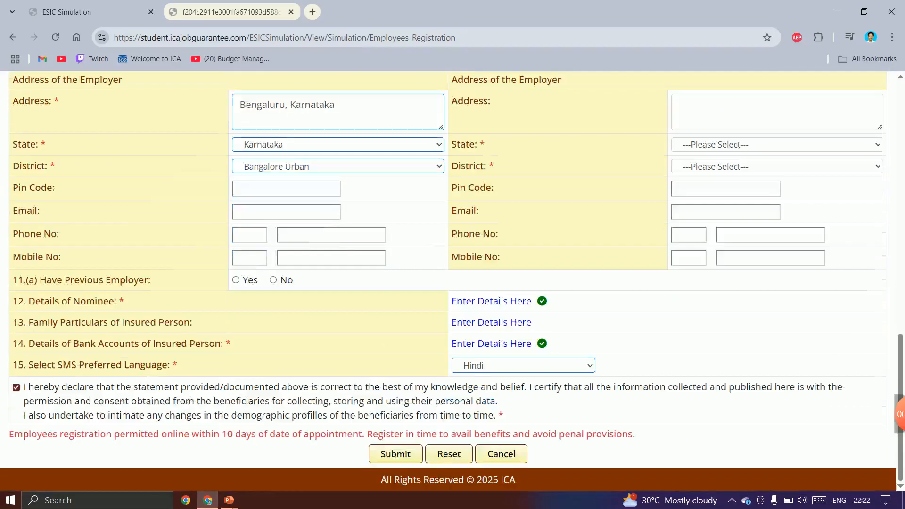
click(396, 454)
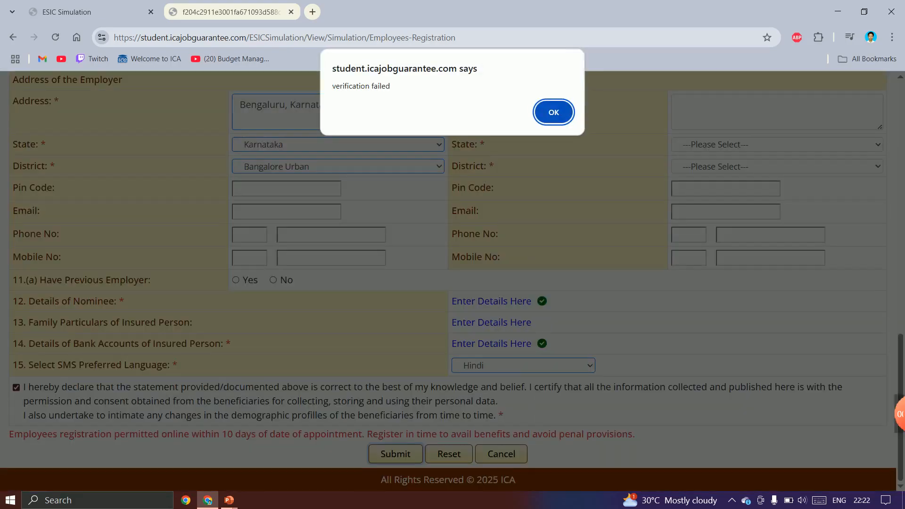
key(Return)
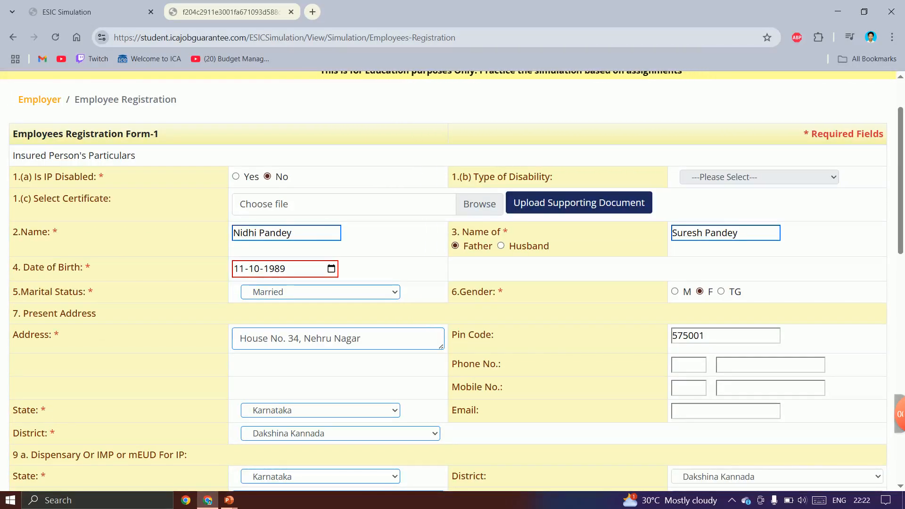
- Correct the year in the employee's date of birth to match the PDF and try to resubmit the form
click(230, 12)
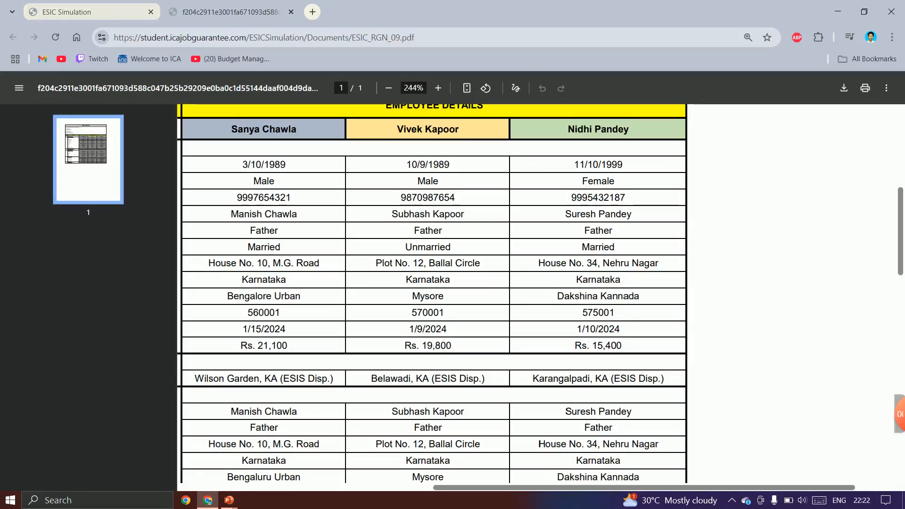
click(230, 11)
click(275, 269)
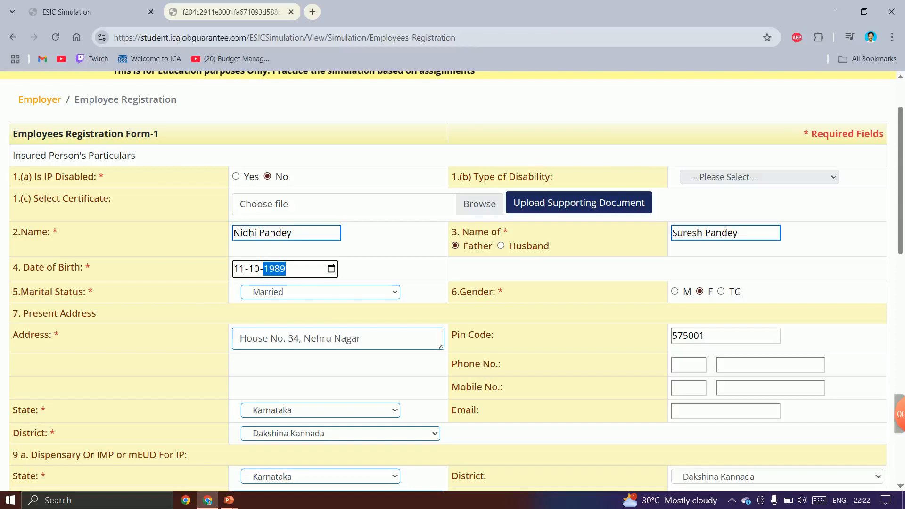
text(1999)
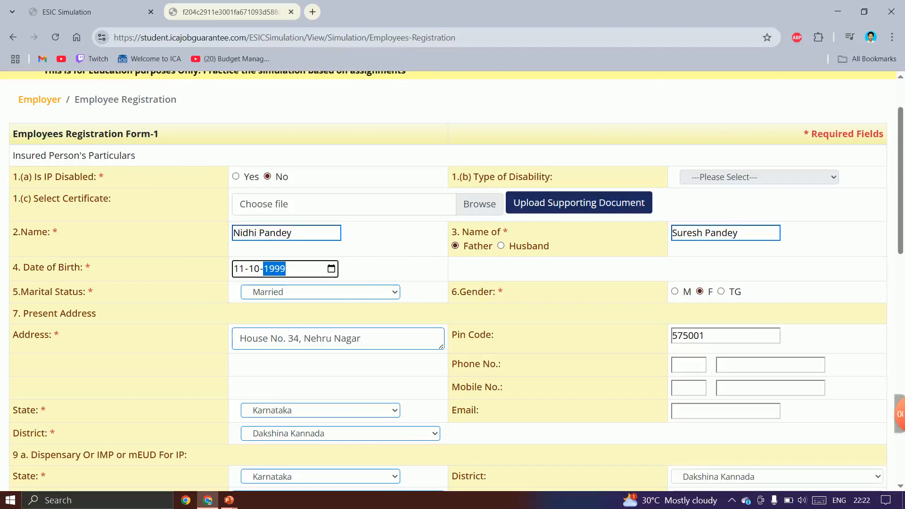
scroll(448, 283, down, 15)
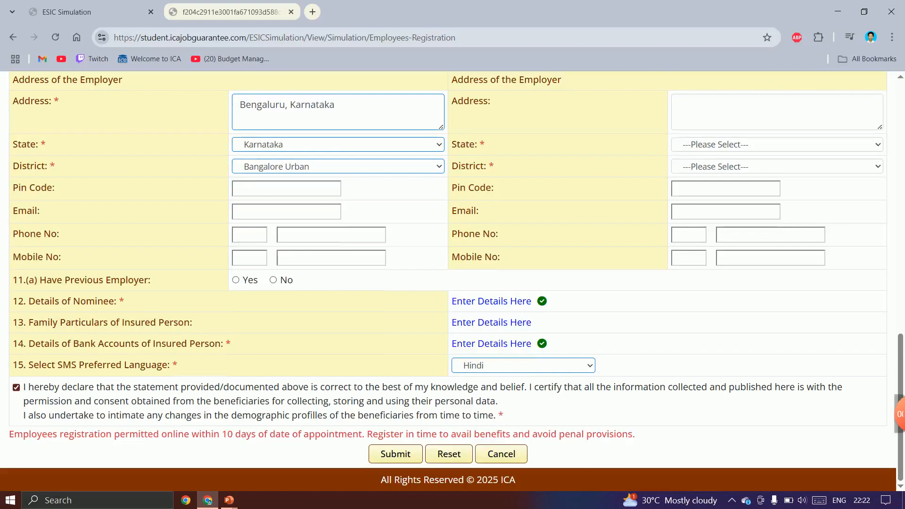
click(395, 454)
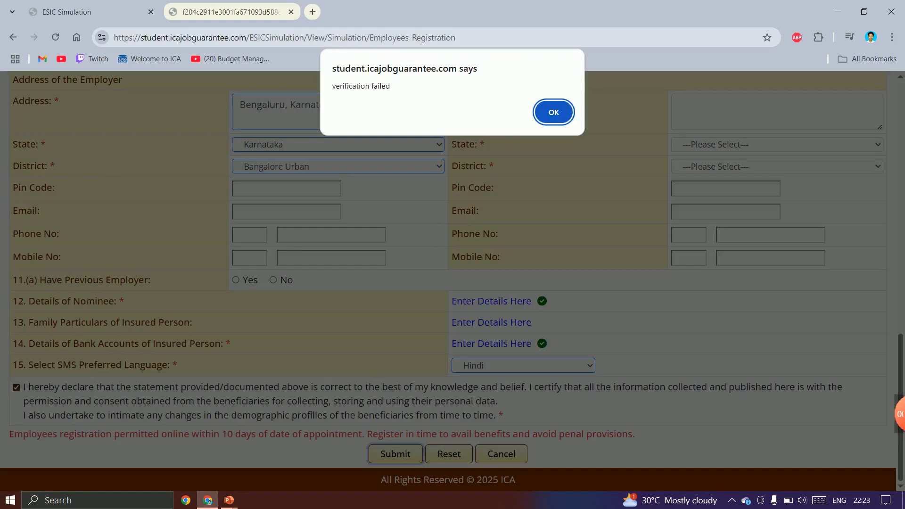
key(Return)
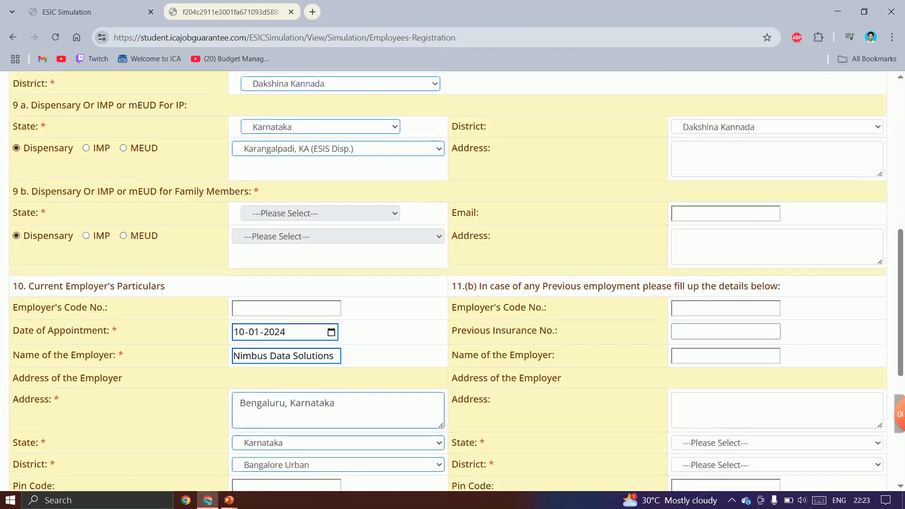
- Swap the day and month of the employee's date of birth back to day-month order and submit the registration form
click(240, 211)
text(1011)
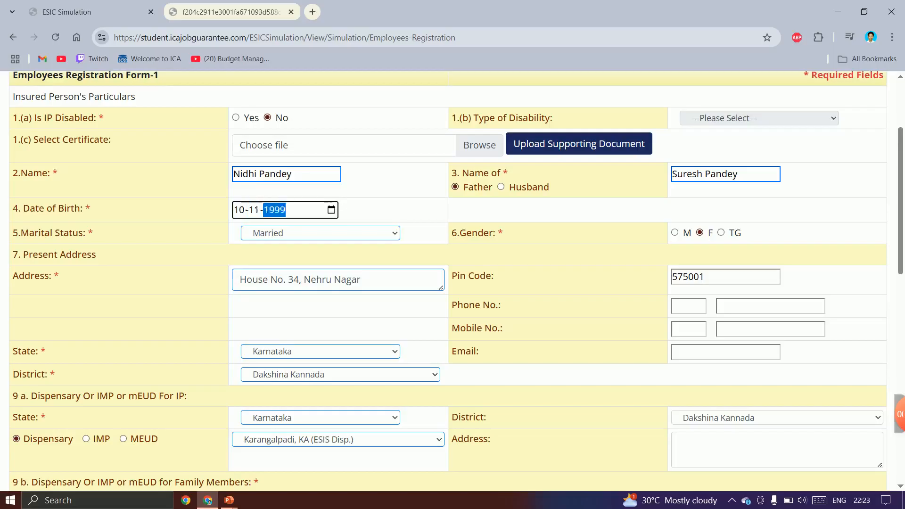
scroll(453, 280, down, 15)
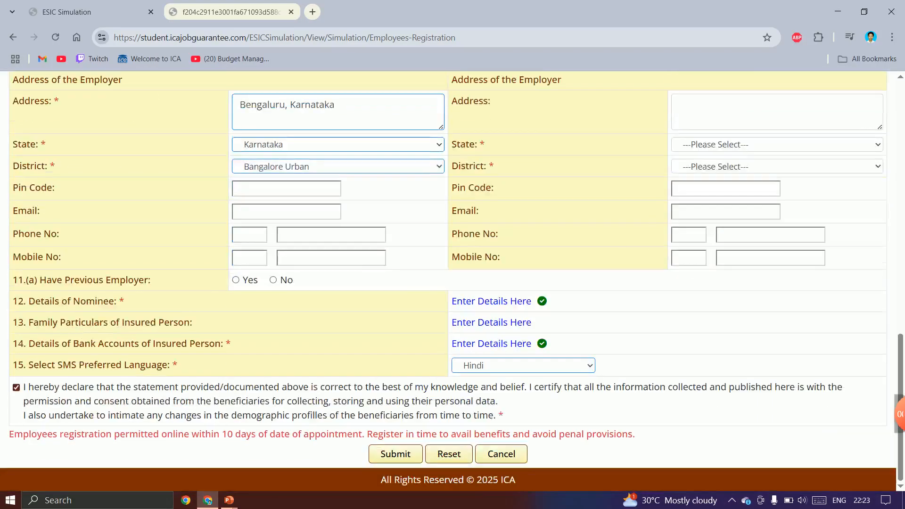
click(396, 454)
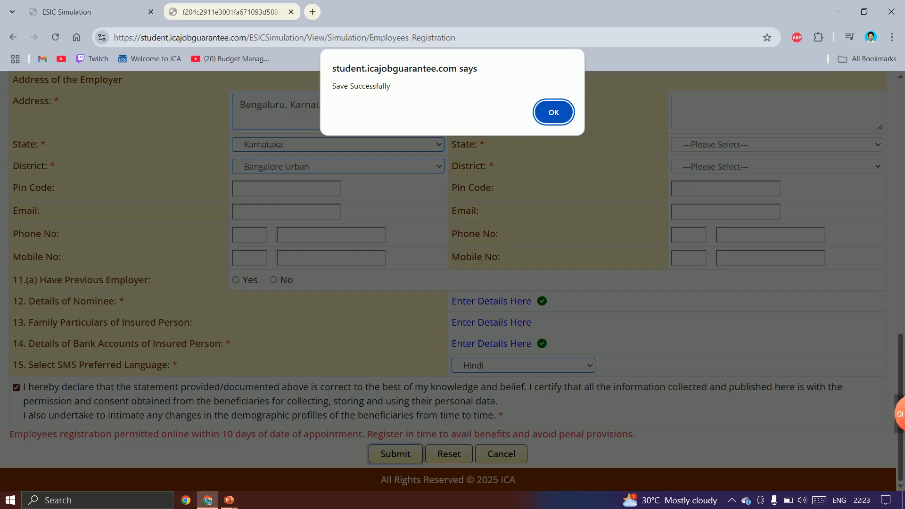
key(Return)
- Close the submitted registration page to return to the assignment list
scroll(453, 283, down, 10)
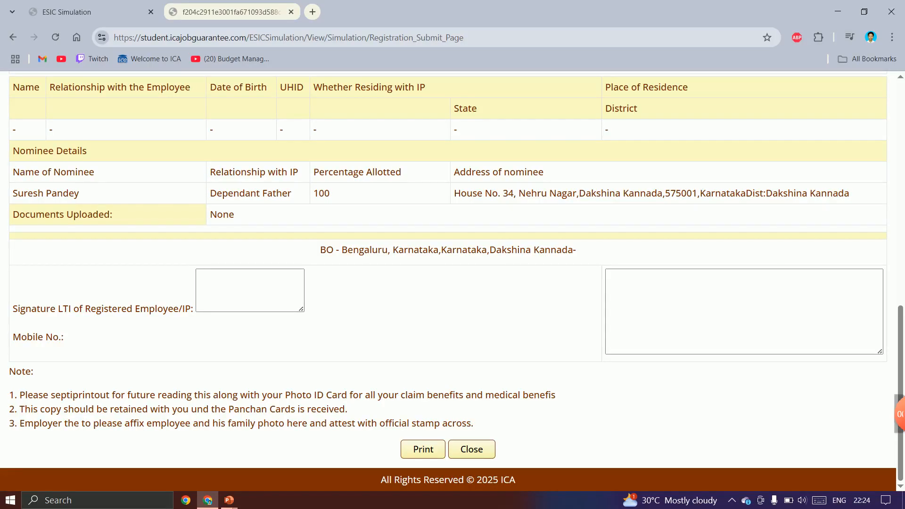
click(472, 449)
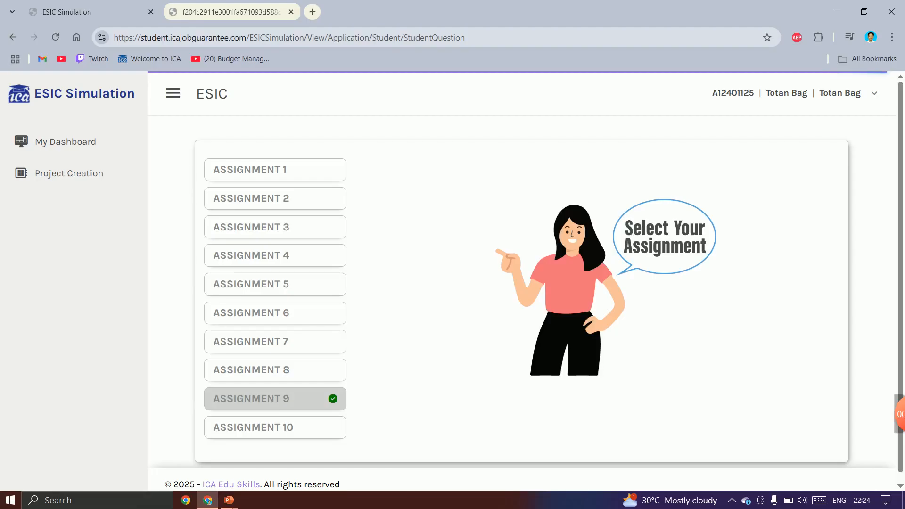
mouse_move(900, 414)
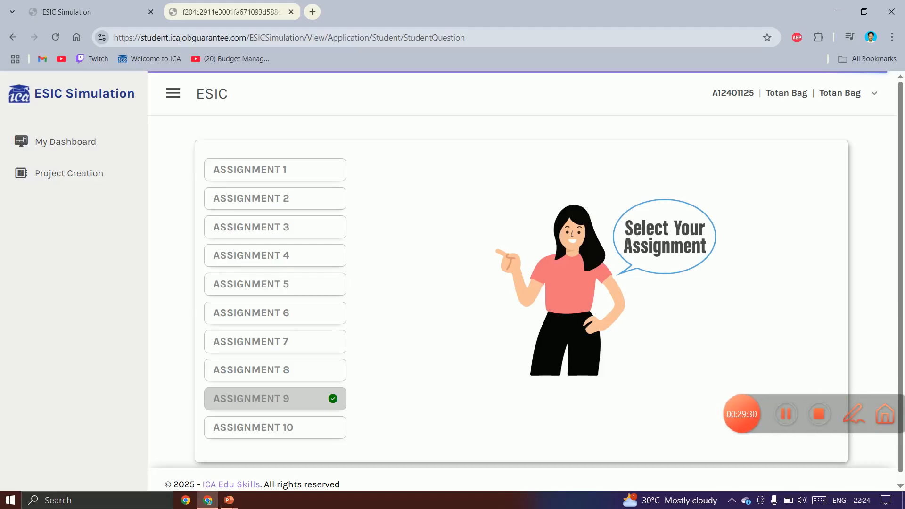